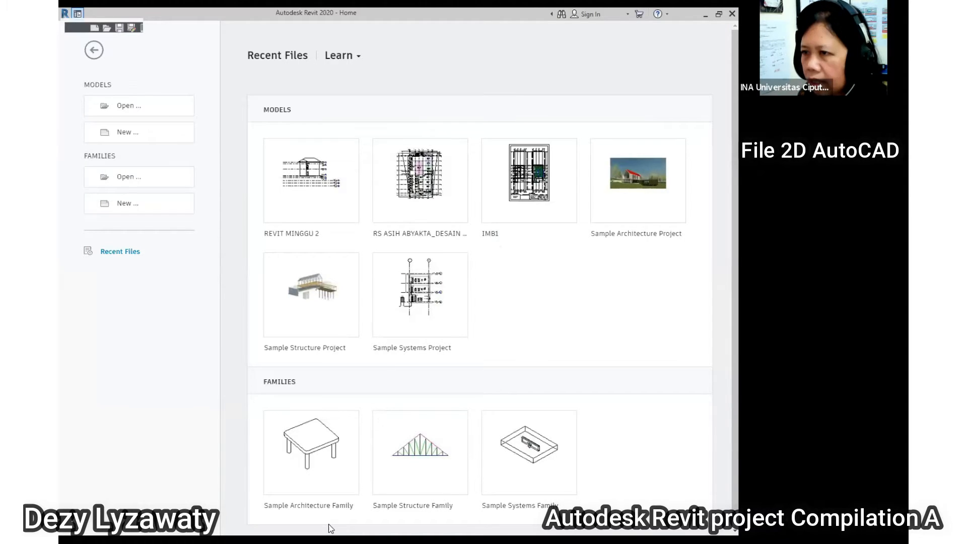
Switch to AutoCAD and compare the floor plans in the REVIT MINGGU 2 Lantai 1 and REVIT MINGGU 2 Lantai 2 drawings
{"action": "left_click", "coordinate": [329, 538]}
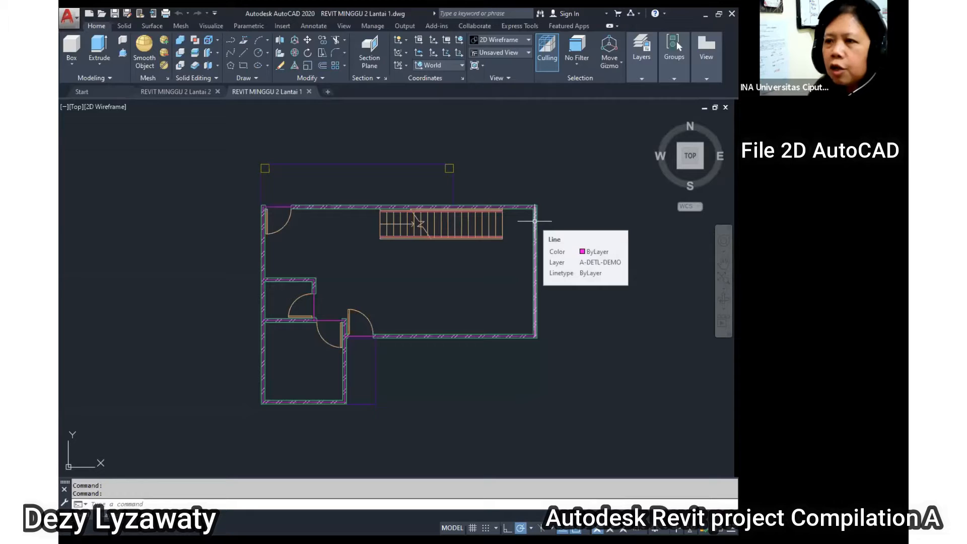
{"action": "left_click", "coordinate": [175, 91]}
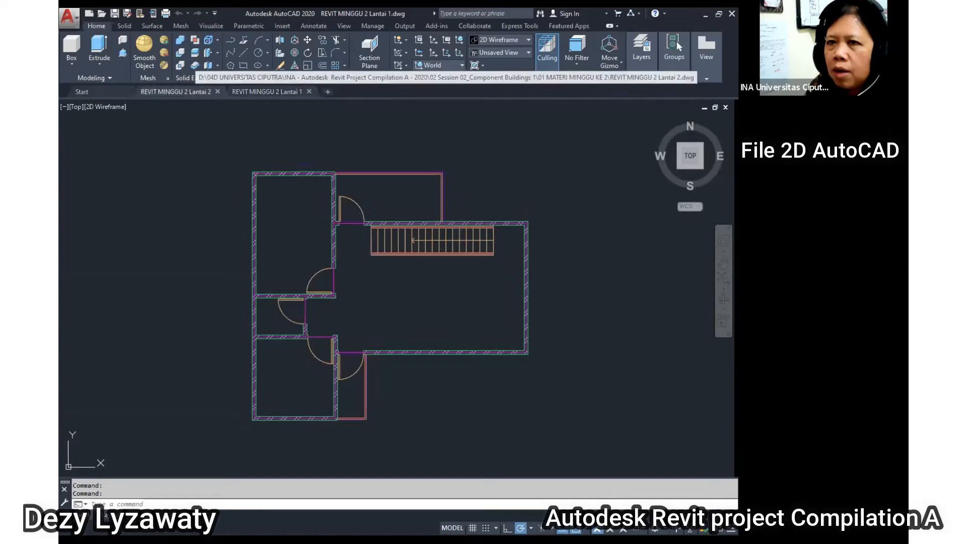
{"action": "left_click", "coordinate": [253, 93]}
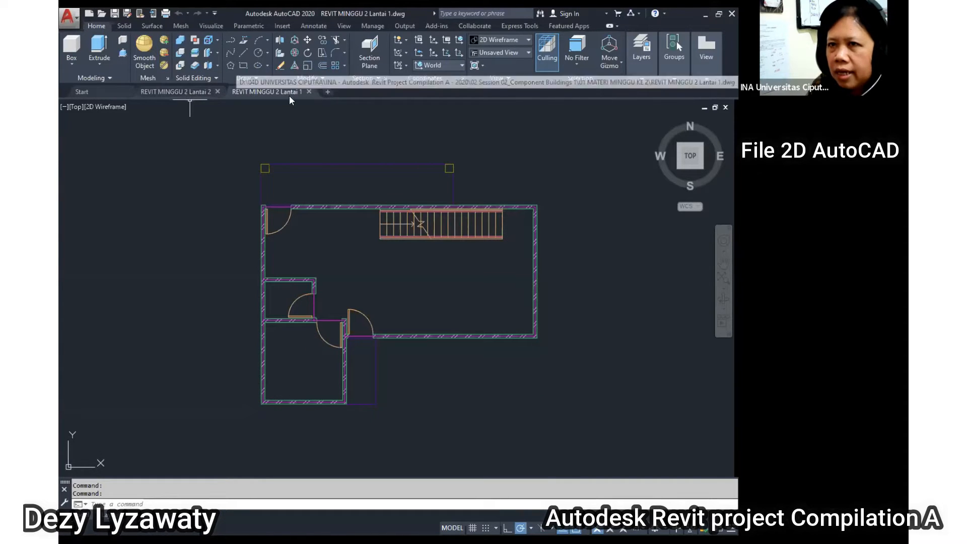
{"action": "left_click", "coordinate": [176, 91]}
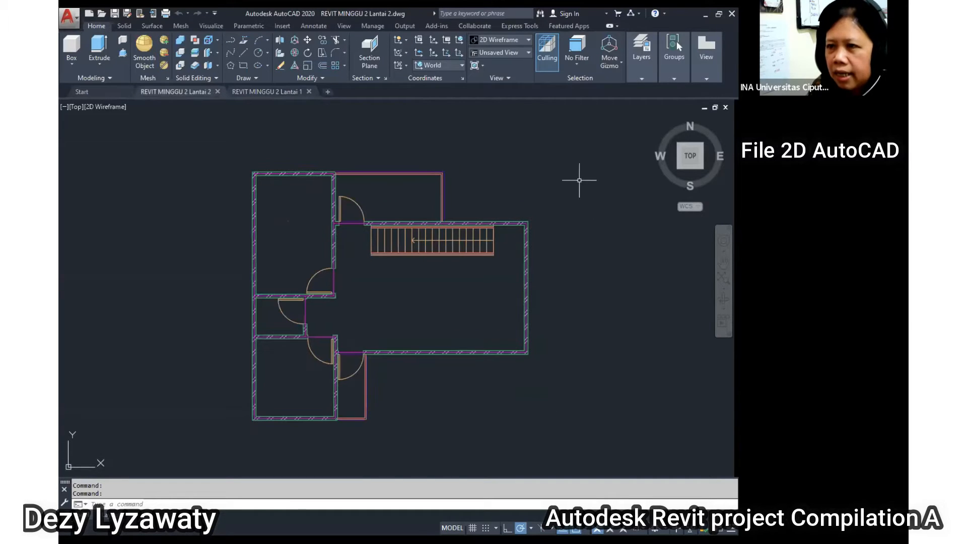
{"action": "left_click", "coordinate": [262, 95]}
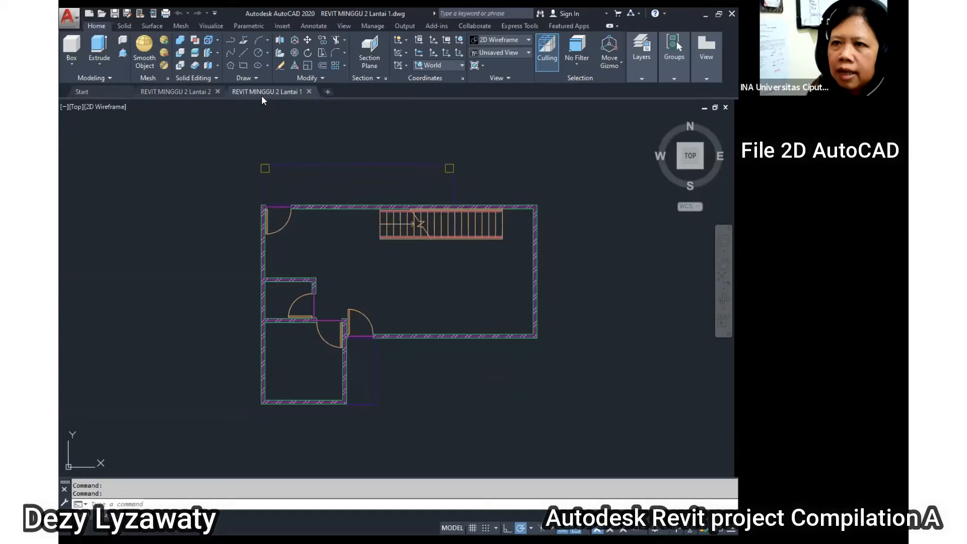
{"action": "left_click", "coordinate": [181, 91]}
{"action": "left_click", "coordinate": [268, 94]}
{"action": "left_click", "coordinate": [195, 94]}
{"action": "left_click", "coordinate": [250, 95]}
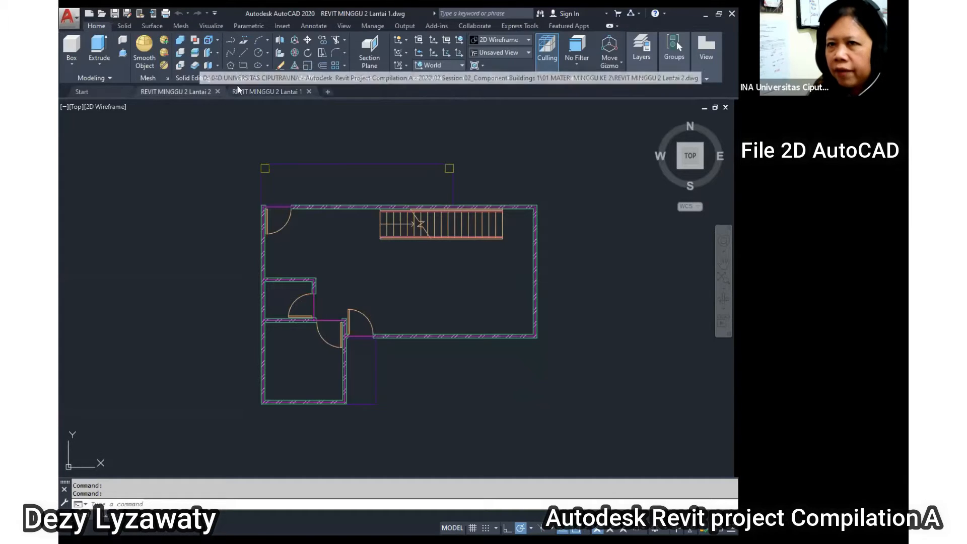
{"action": "left_click", "coordinate": [201, 93]}
{"action": "left_click", "coordinate": [281, 92]}
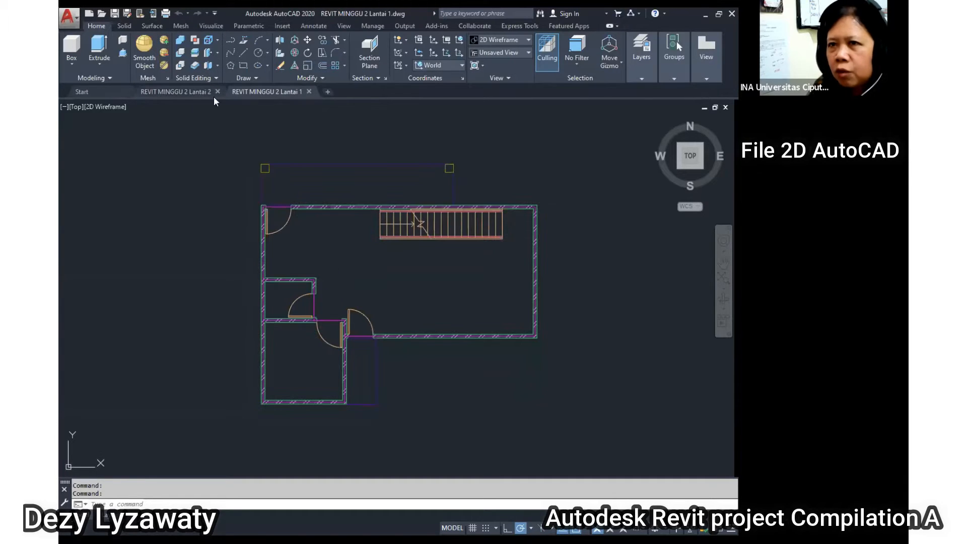
{"action": "left_click", "coordinate": [169, 94]}
{"action": "left_click", "coordinate": [280, 93]}
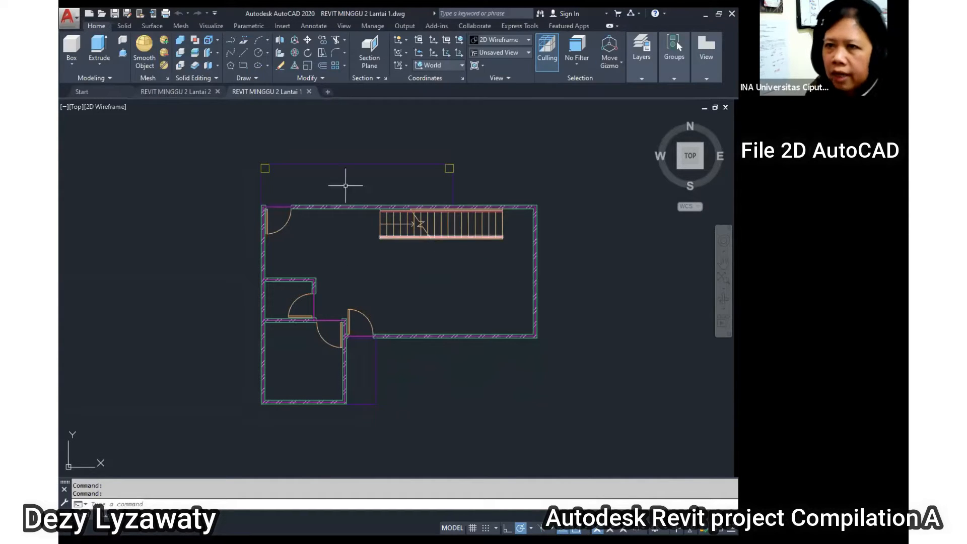
{"action": "mouse_move", "coordinate": [511, 302]}
{"action": "middle_mouse_down"}
{"action": "mouse_move", "coordinate": [502, 324]}
{"action": "mouse_move", "coordinate": [509, 321]}
{"action": "middle_mouse_up"}
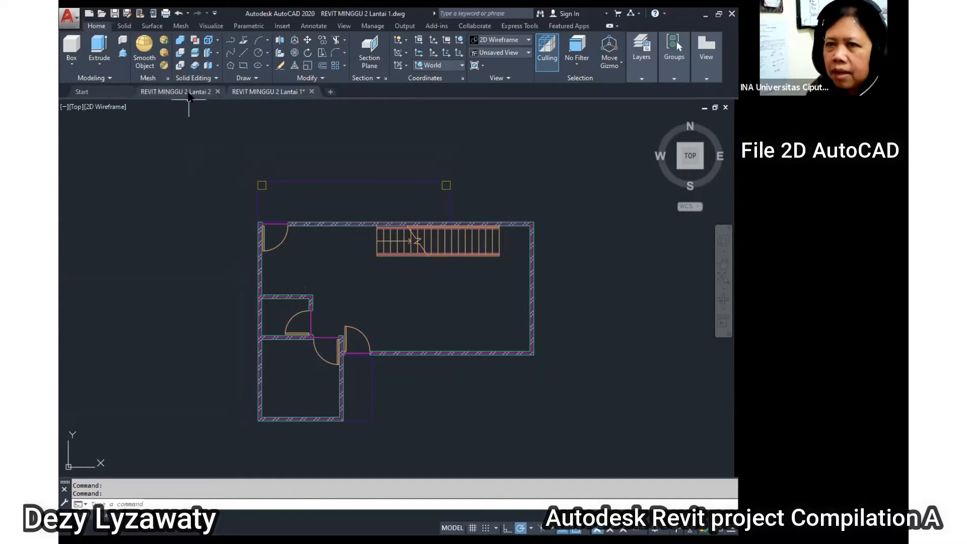
{"action": "mouse_move", "coordinate": [254, 95]}
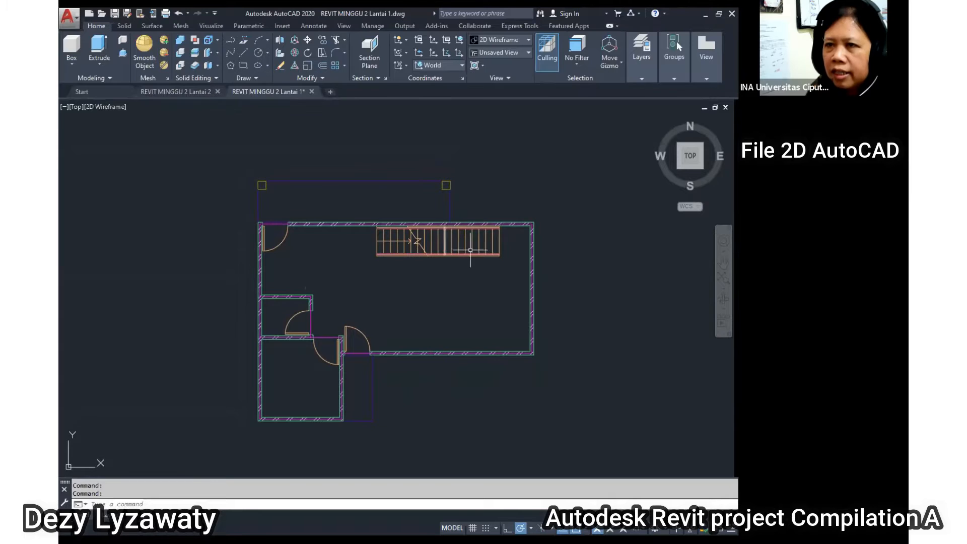
Close the REVIT MINGGU 2 Lantai 1 drawing without saving its changes
{"action": "middle_click_drag", "start_coordinate": [509, 322], "coordinate": [510, 293]}
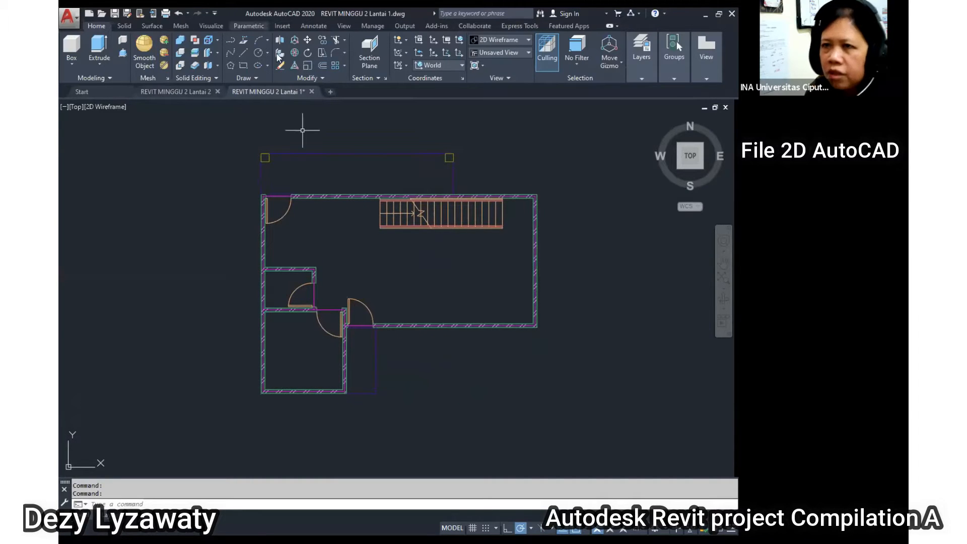
{"action": "left_click", "coordinate": [308, 92]}
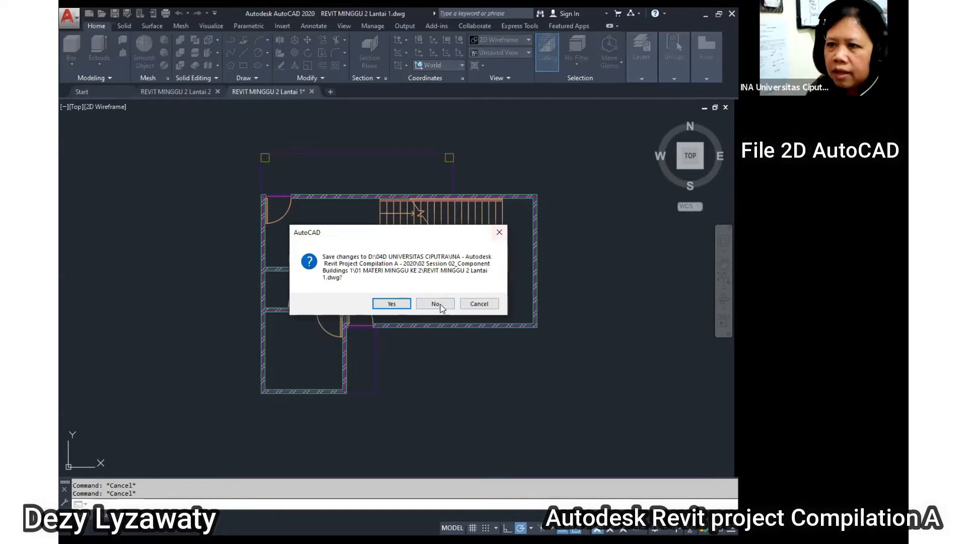
{"action": "left_click", "coordinate": [434, 303]}
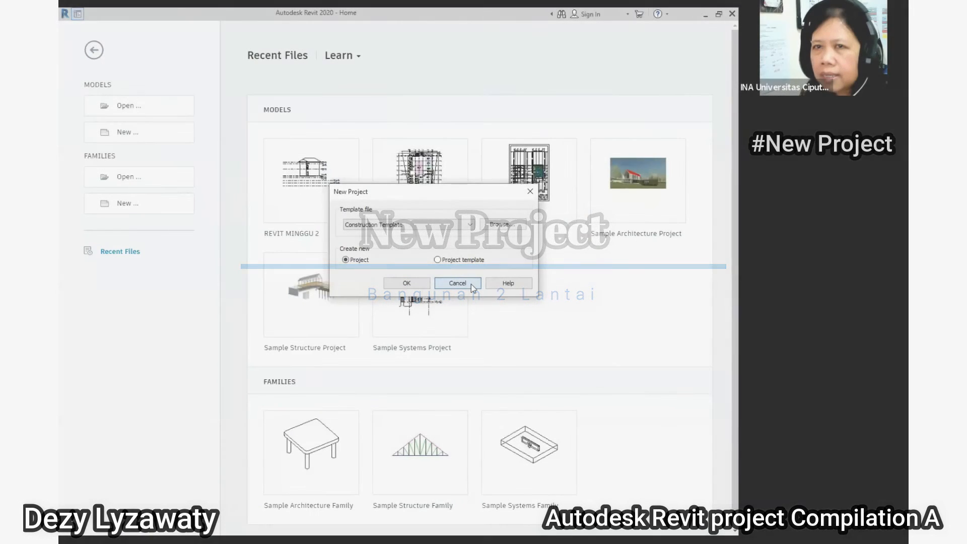
In Revit, create a new project based on the Architectural Template
{"action": "left_click", "coordinate": [457, 283]}
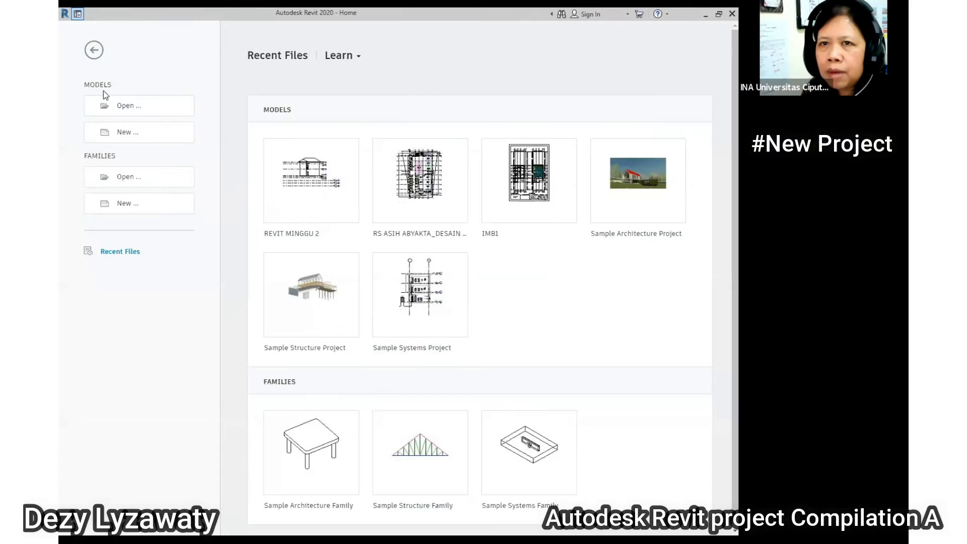
{"action": "left_click", "coordinate": [126, 133]}
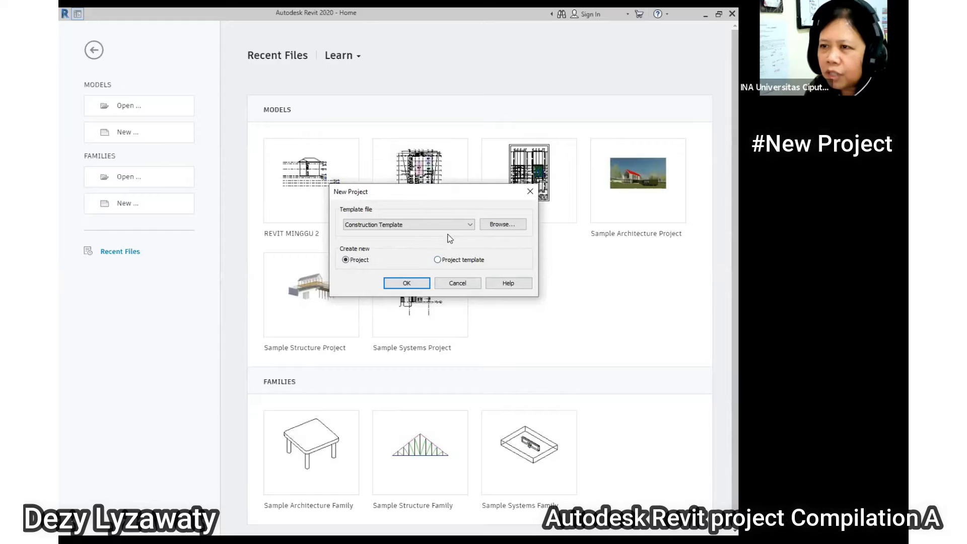
{"action": "left_click", "coordinate": [415, 225]}
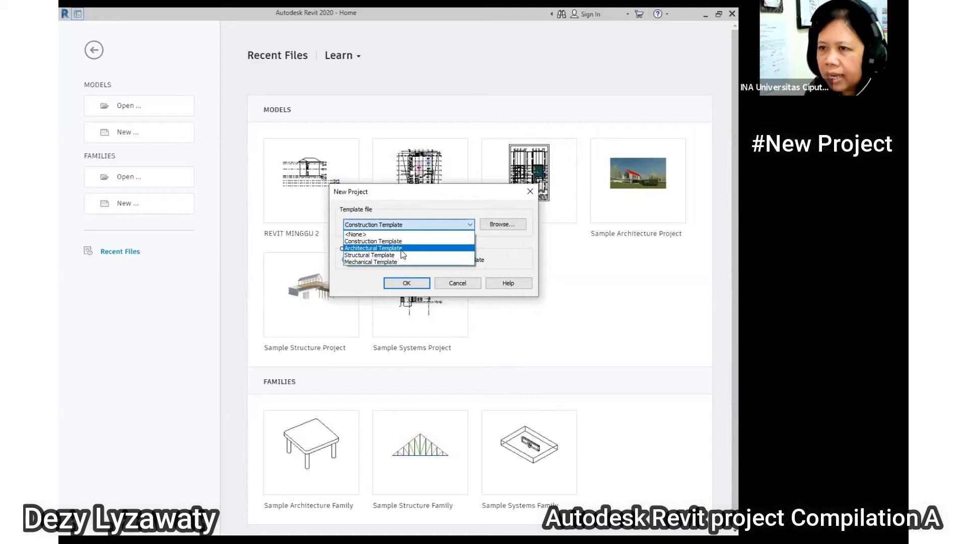
{"action": "left_click", "coordinate": [403, 248]}
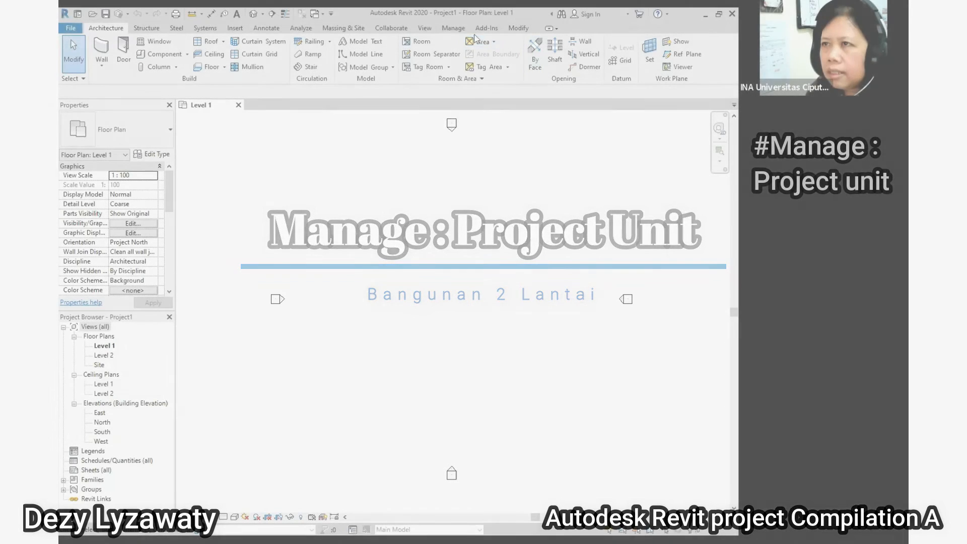
Review the project unit formats for the Common discipline and leave them without making changes
{"action": "left_click", "coordinate": [461, 29]}
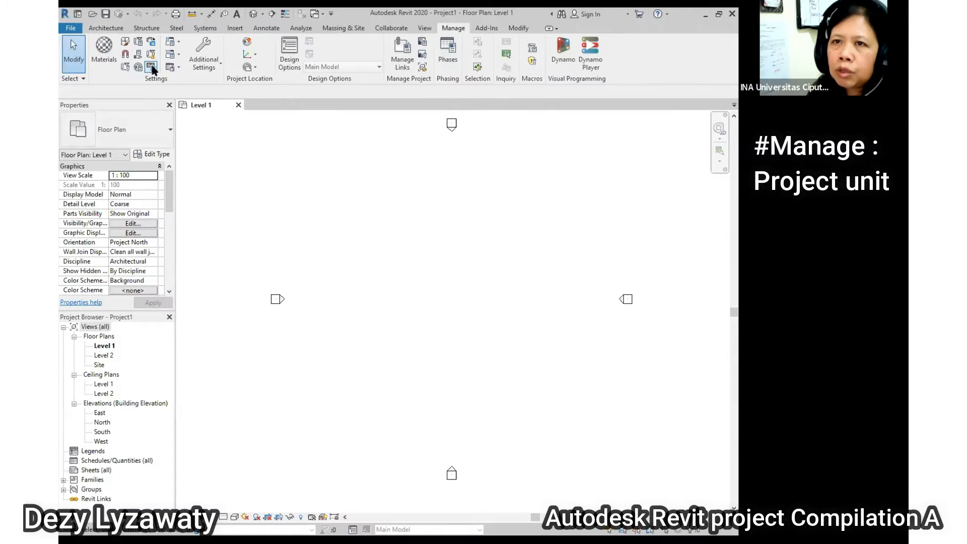
{"action": "left_click", "coordinate": [151, 67]}
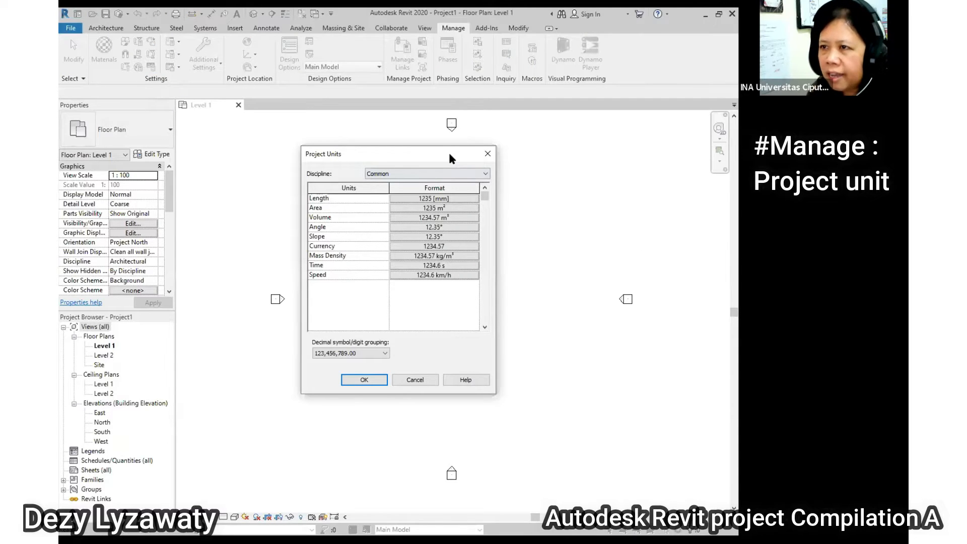
{"action": "left_click_drag", "start_coordinate": [449, 157], "coordinate": [469, 150]}
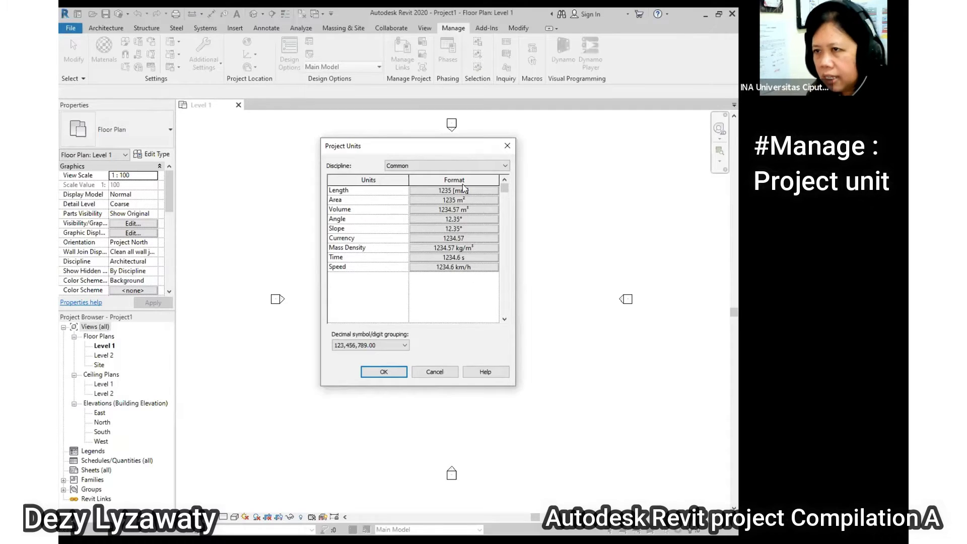
{"action": "left_click", "coordinate": [444, 372]}
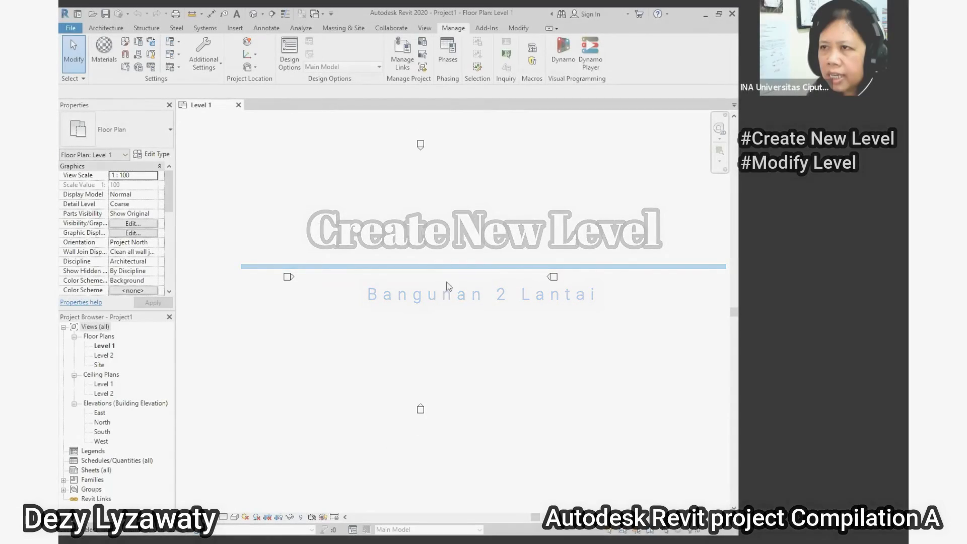
Open the South building elevation view with its level lines in sight
{"action": "middle_click_drag", "start_coordinate": [455, 292], "coordinate": [492, 295]}
{"action": "scroll", "coordinate": [459, 262], "scroll_direction": "up", "scroll_amount": 1}
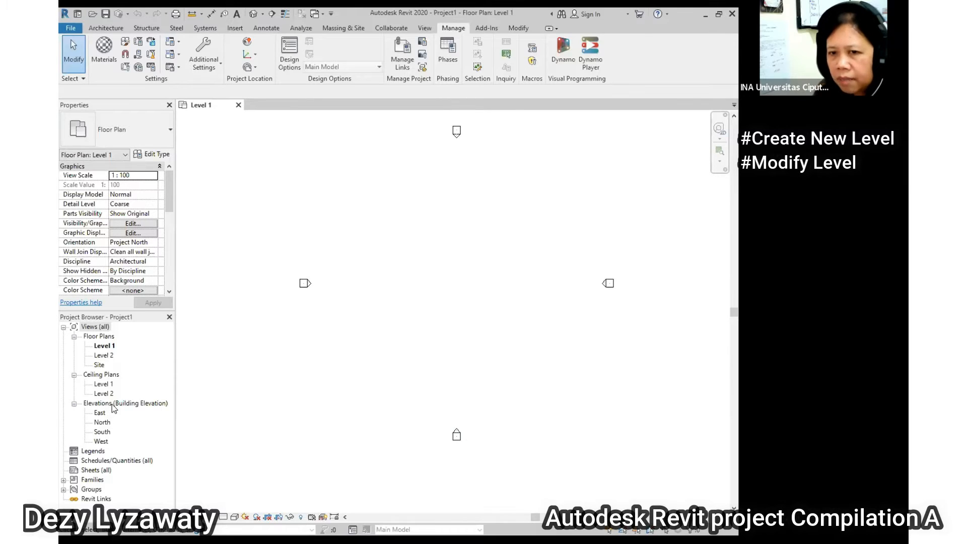
{"action": "double_click", "coordinate": [103, 432]}
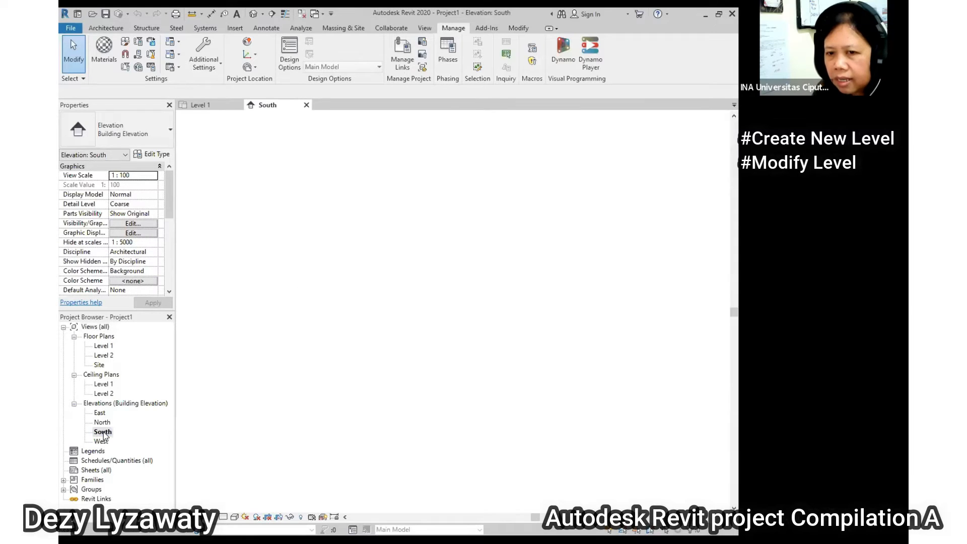
{"action": "scroll", "coordinate": [373, 369], "scroll_direction": "down", "scroll_amount": 2}
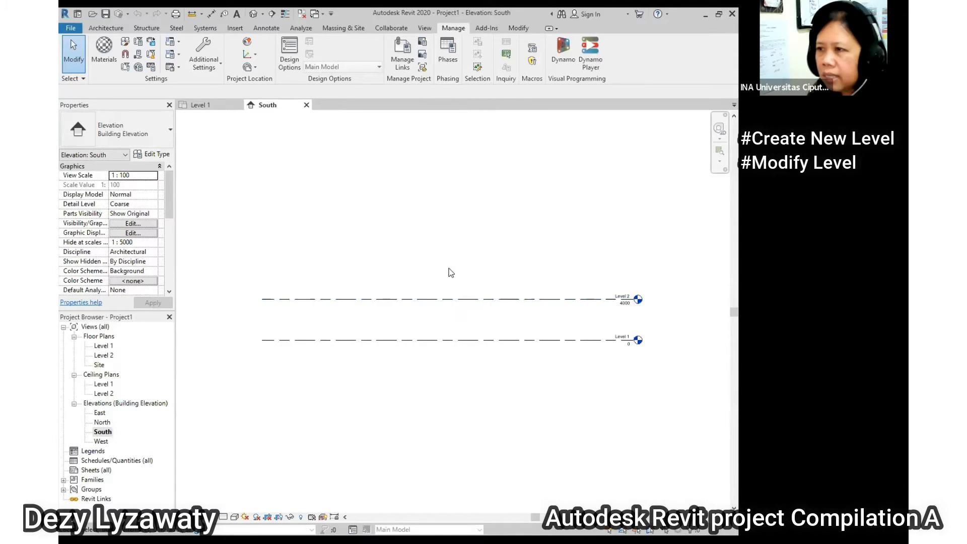
{"action": "middle_click_drag", "start_coordinate": [511, 218], "coordinate": [511, 226]}
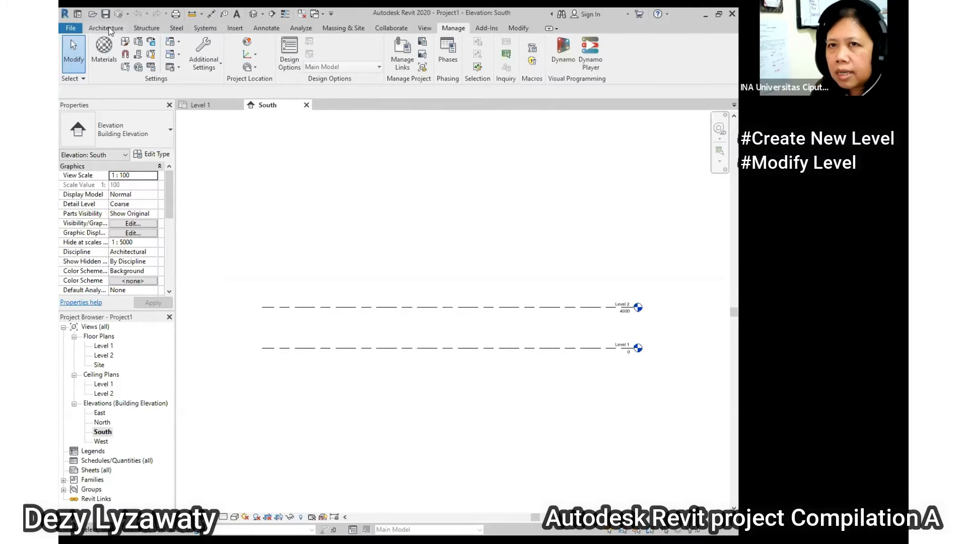
Draw a new level about 4900 mm above Level 2, running from the left ends of the existing levels to just past their heads
{"action": "left_click", "coordinate": [106, 28]}
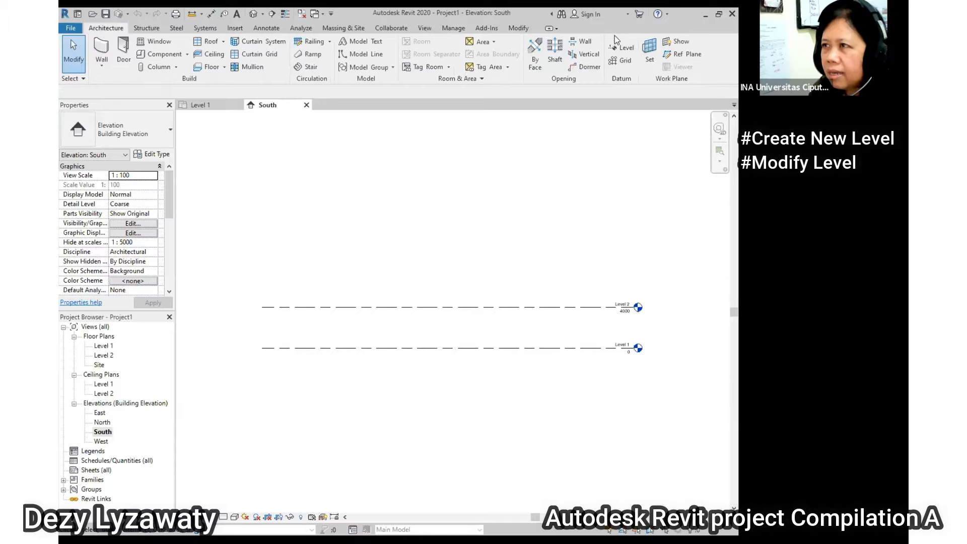
{"action": "left_click", "coordinate": [624, 48]}
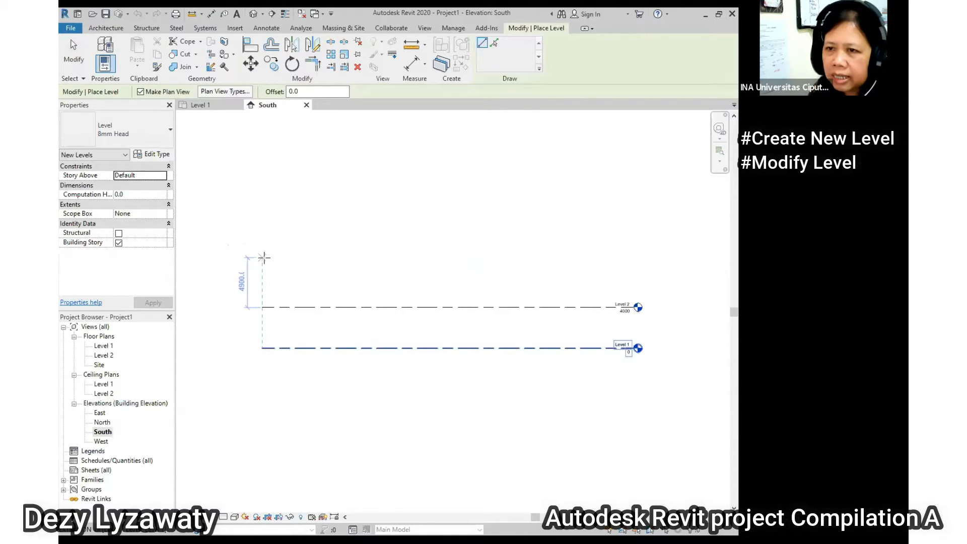
{"action": "left_click", "coordinate": [264, 258]}
{"action": "left_click", "coordinate": [651, 256]}
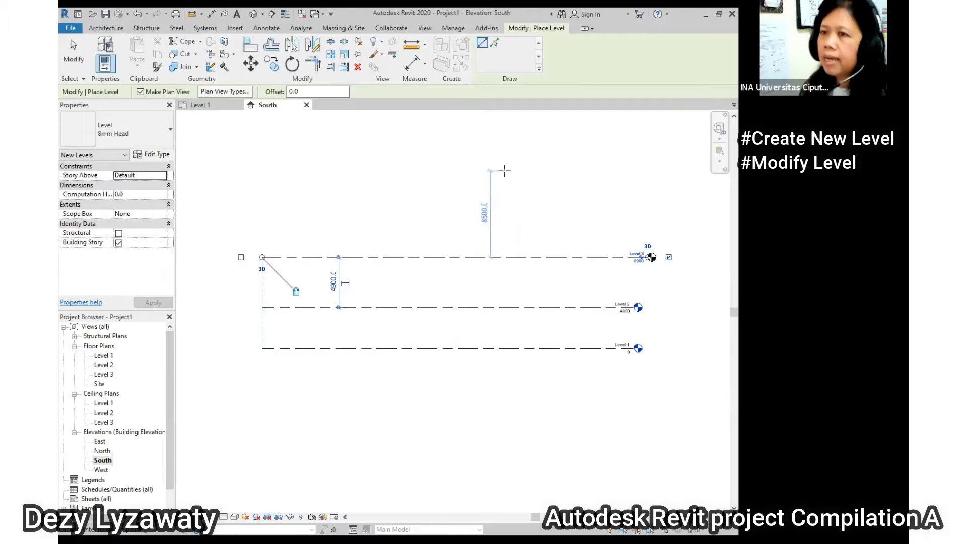
{"action": "key", "text": "Escape"}
{"action": "key", "text": "Escape"}
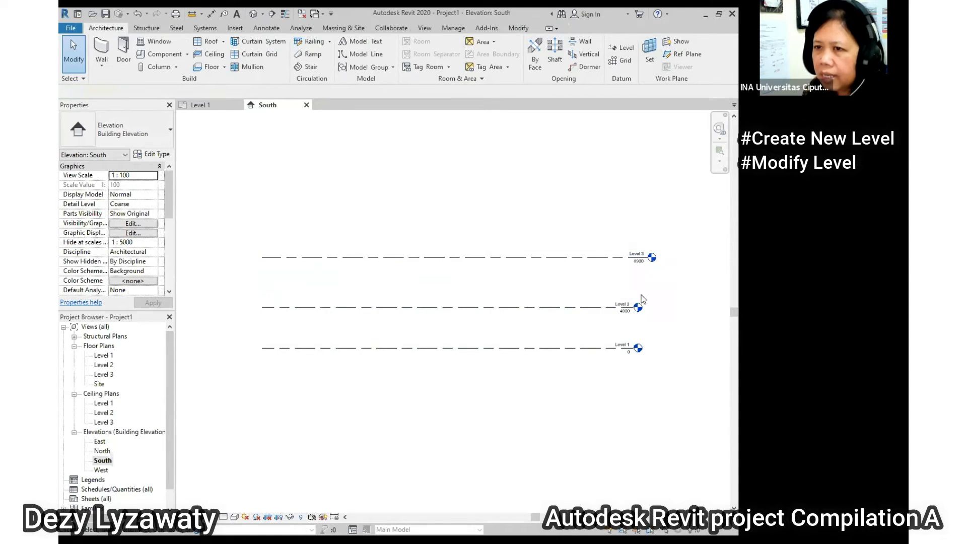
Stretch the head end of the Level 3 line further out beyond the heads of the lower levels
{"action": "left_click", "coordinate": [524, 258]}
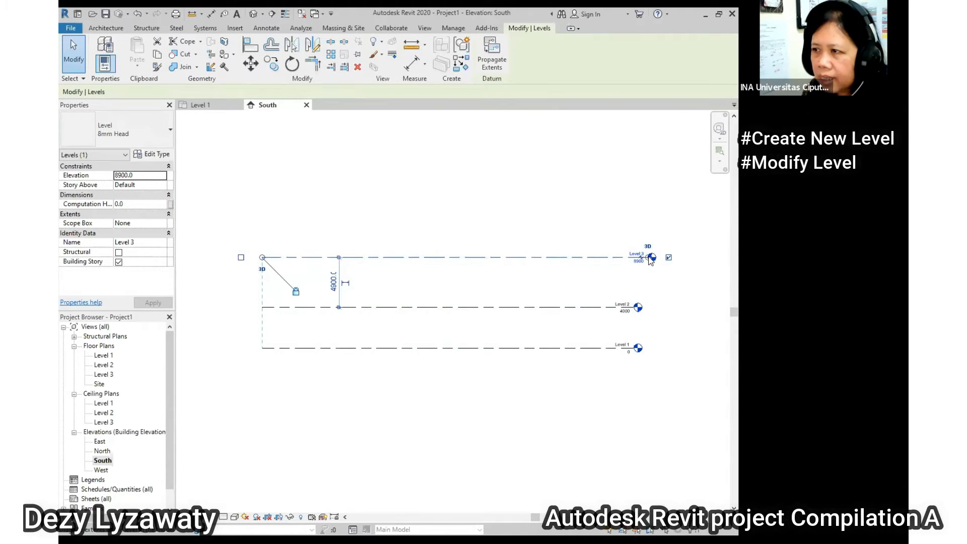
{"action": "left_click_drag", "start_coordinate": [651, 258], "coordinate": [676, 257]}
{"action": "left_click", "coordinate": [691, 252]}
Pull the head end of Level 3 back until it aligns and locks with the heads of Level 1 and Level 2
{"action": "scroll", "coordinate": [691, 257], "scroll_direction": "up", "scroll_amount": 3}
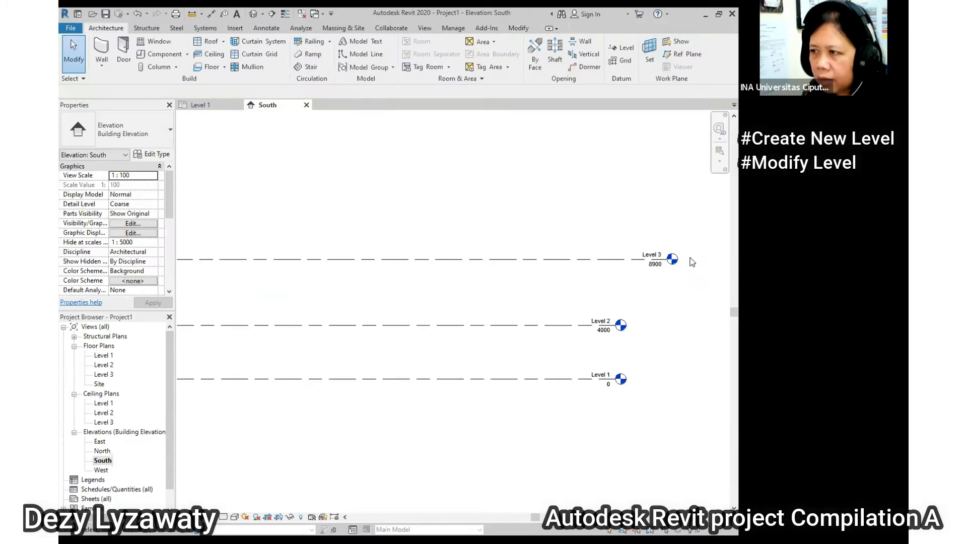
{"action": "middle_click_drag", "start_coordinate": [676, 284], "coordinate": [597, 261]}
{"action": "scroll", "coordinate": [592, 242], "scroll_direction": "up", "scroll_amount": 1}
{"action": "left_click", "coordinate": [465, 214]}
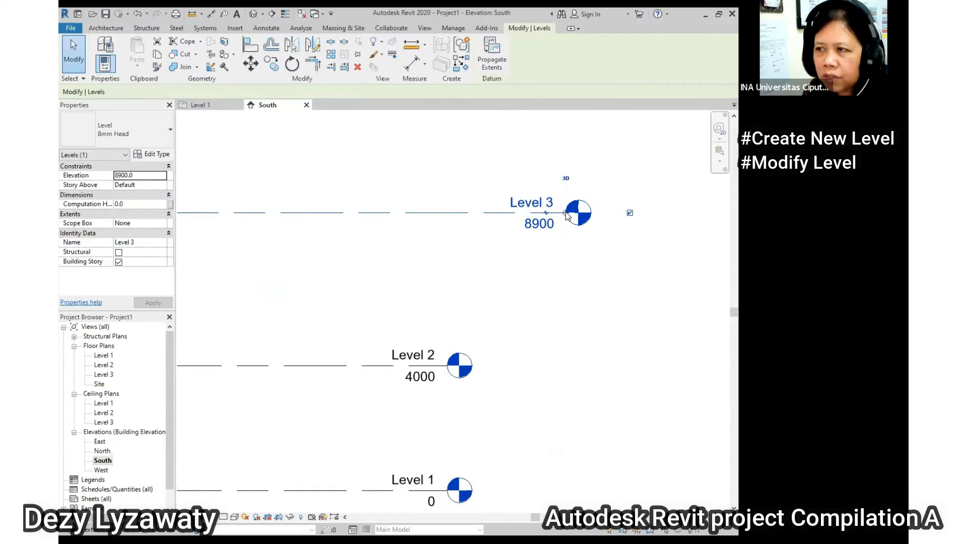
{"action": "left_click_drag", "start_coordinate": [567, 214], "coordinate": [447, 213]}
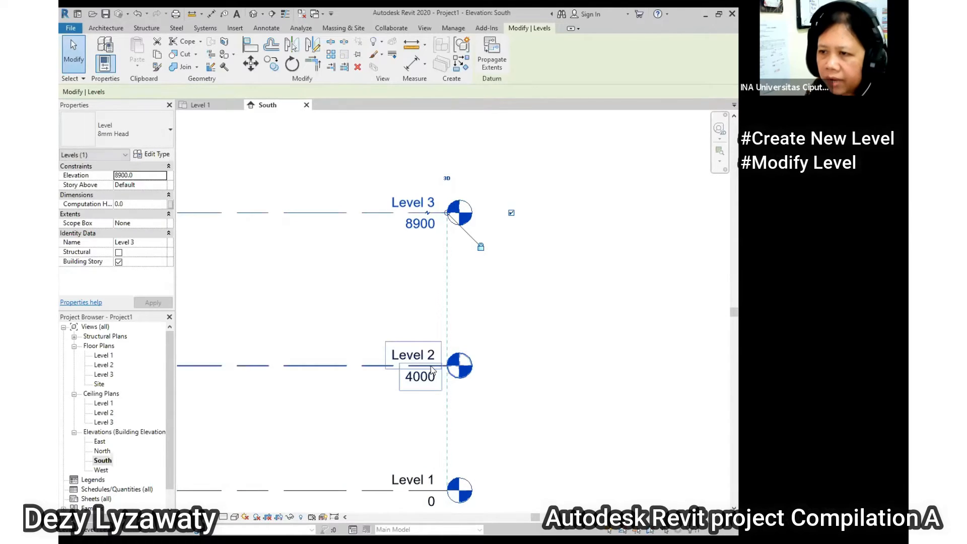
{"action": "left_click", "coordinate": [556, 333]}
{"action": "scroll", "coordinate": [566, 210], "scroll_direction": "down", "scroll_amount": 6}
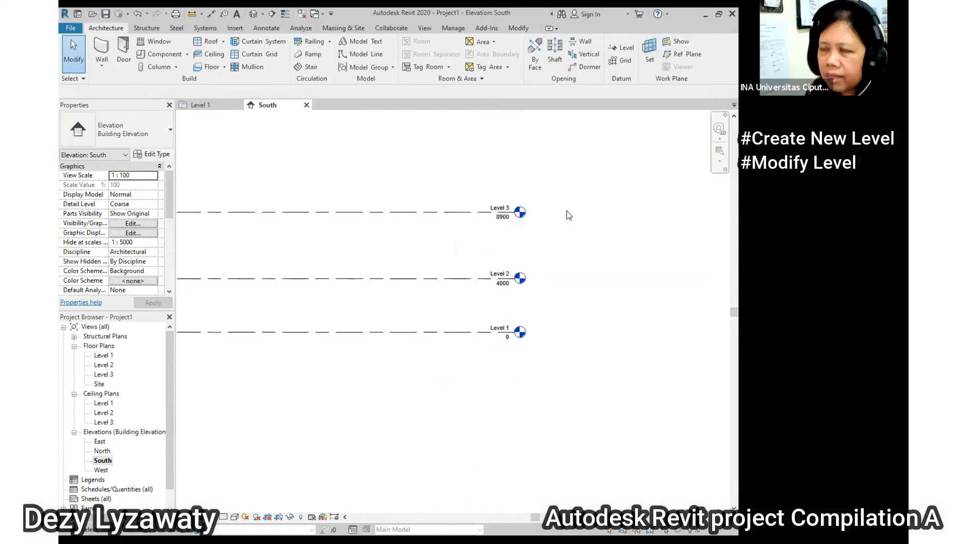
{"action": "scroll", "coordinate": [543, 306], "scroll_direction": "up", "scroll_amount": 2}
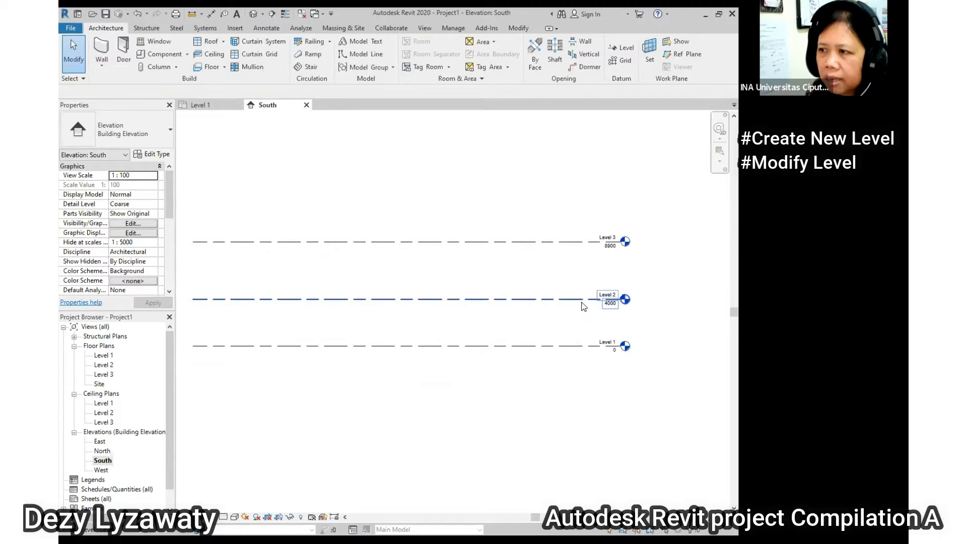
Set the elevation of Level 2 to 4500 through the value at its level head
{"action": "scroll", "coordinate": [633, 341], "scroll_direction": "up", "scroll_amount": 3}
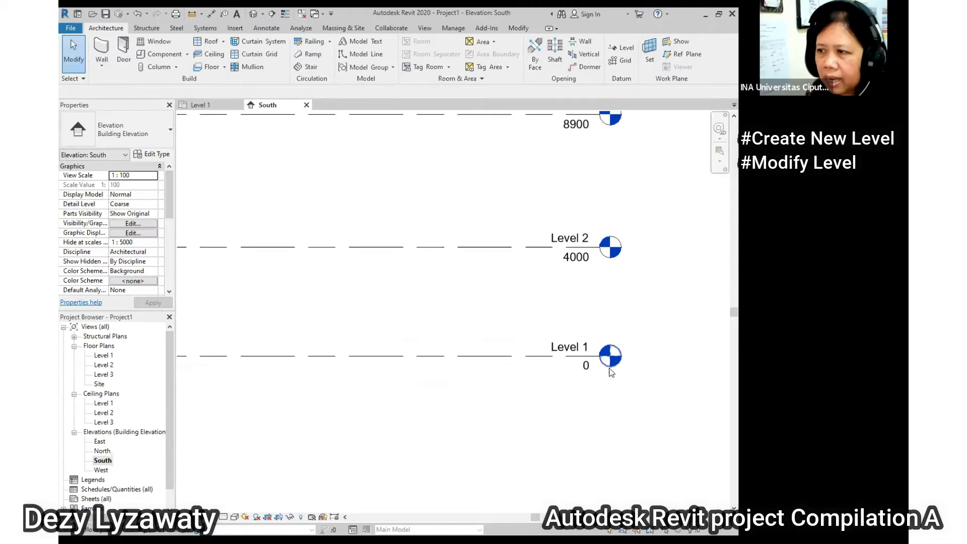
{"action": "scroll", "coordinate": [564, 367], "scroll_direction": "down", "scroll_amount": 1}
{"action": "middle_click_drag", "start_coordinate": [564, 367], "coordinate": [574, 319]}
{"action": "scroll", "coordinate": [528, 324], "scroll_direction": "up", "scroll_amount": 2}
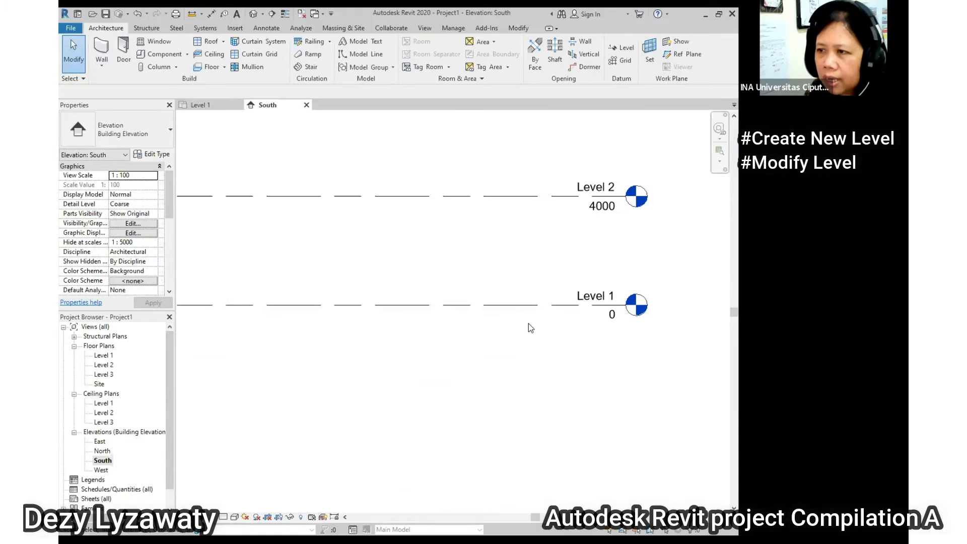
{"action": "left_click", "coordinate": [535, 202]}
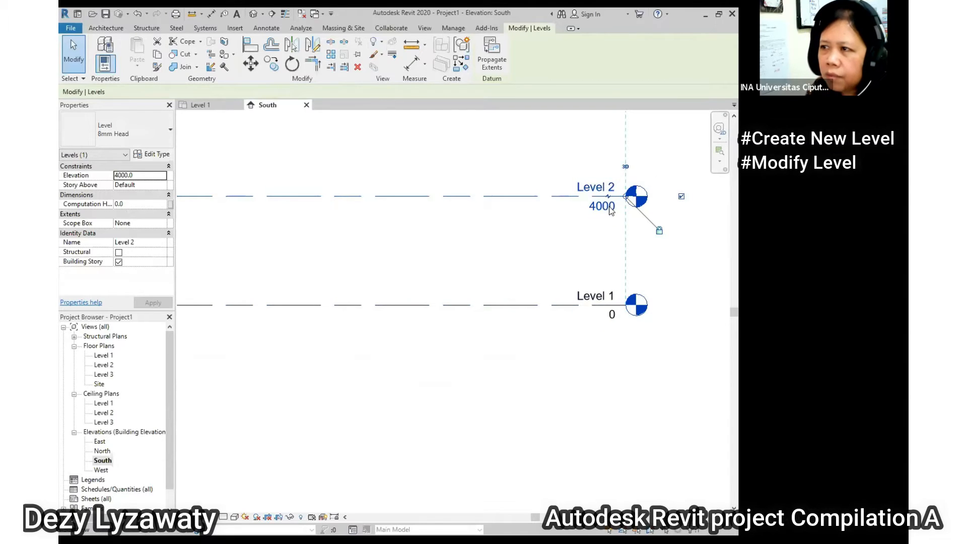
{"action": "left_click", "coordinate": [486, 271]}
{"action": "left_click", "coordinate": [539, 198]}
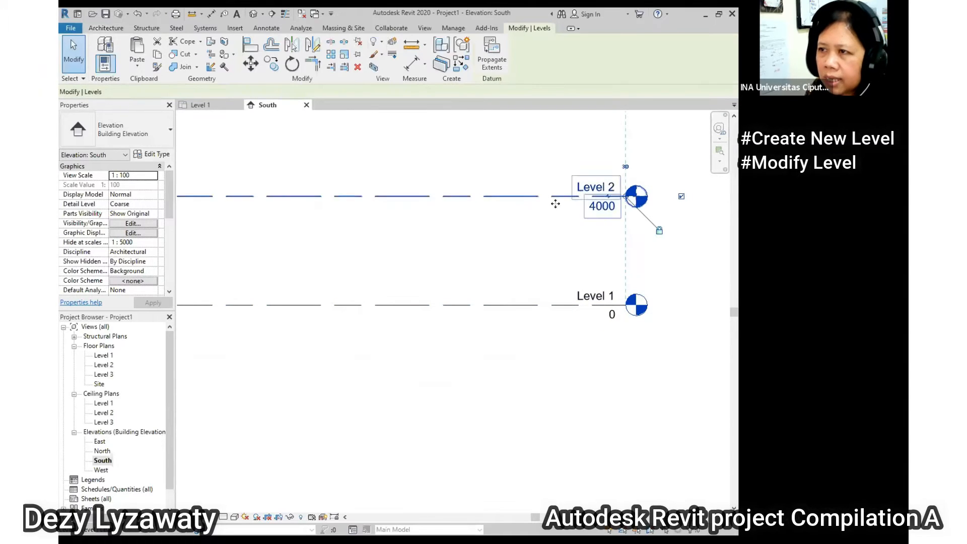
{"action": "left_click", "coordinate": [602, 206]}
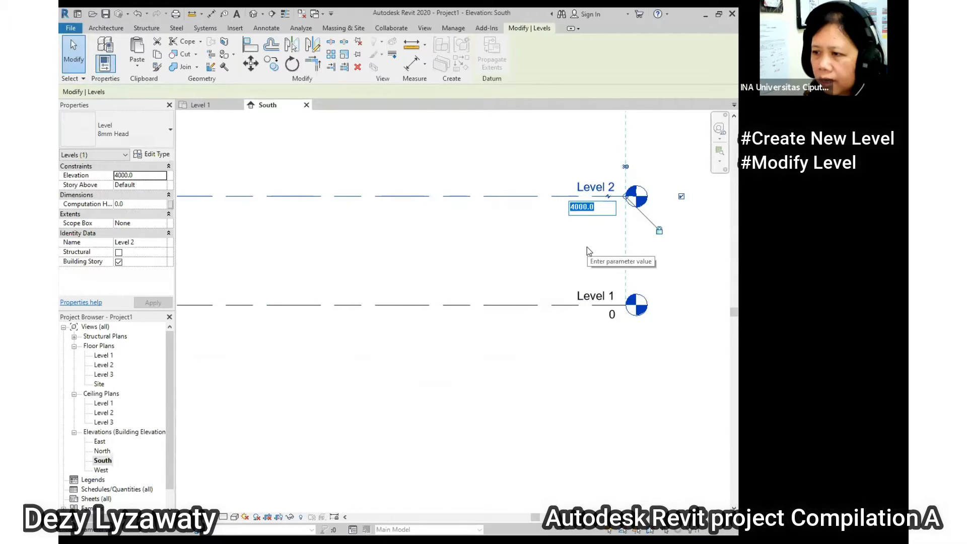
{"action": "type", "text": "4500"}
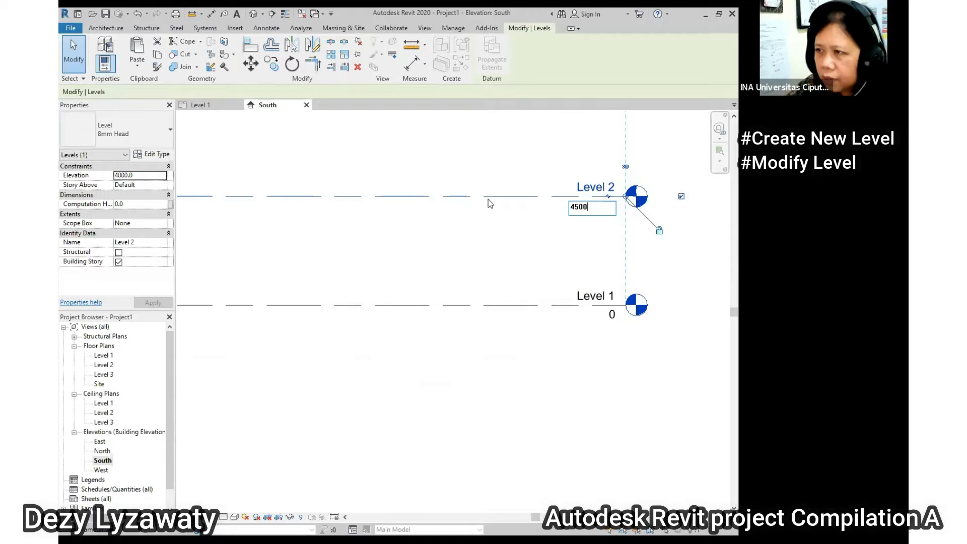
{"action": "key", "text": "Return"}
{"action": "left_click", "coordinate": [516, 235]}
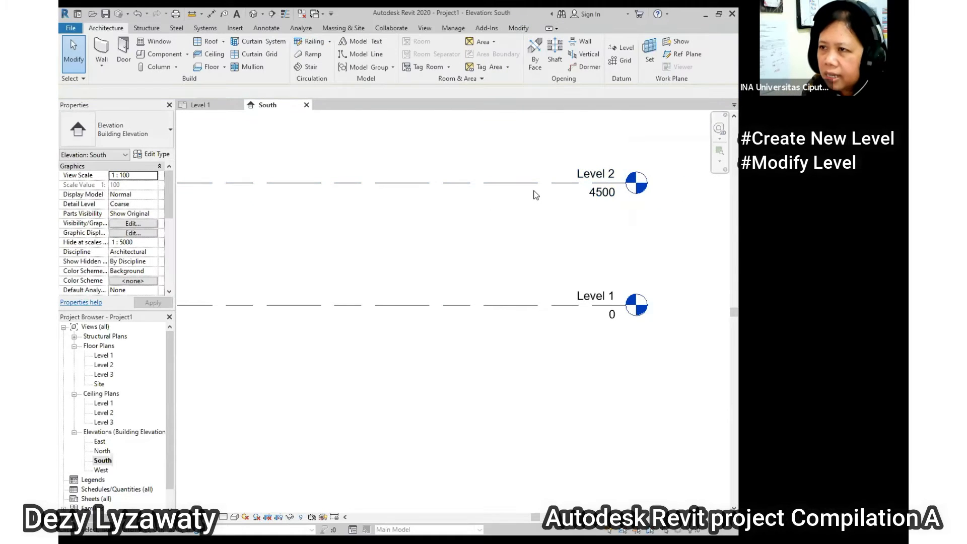
Select Level 2 and examine its temporary dimensions to the levels above and below near the left ends of the lines
{"action": "scroll", "coordinate": [518, 232], "scroll_direction": "down", "scroll_amount": 2}
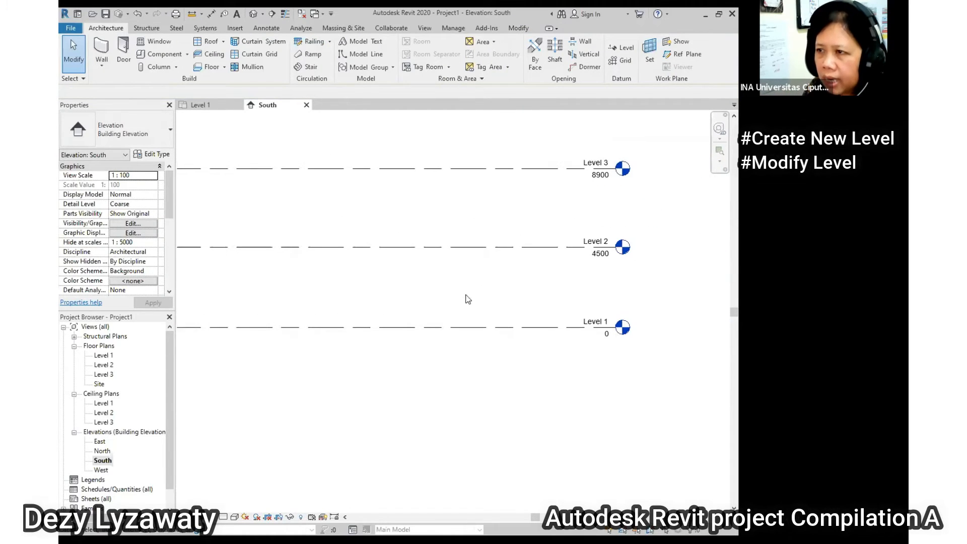
{"action": "left_click", "coordinate": [496, 247]}
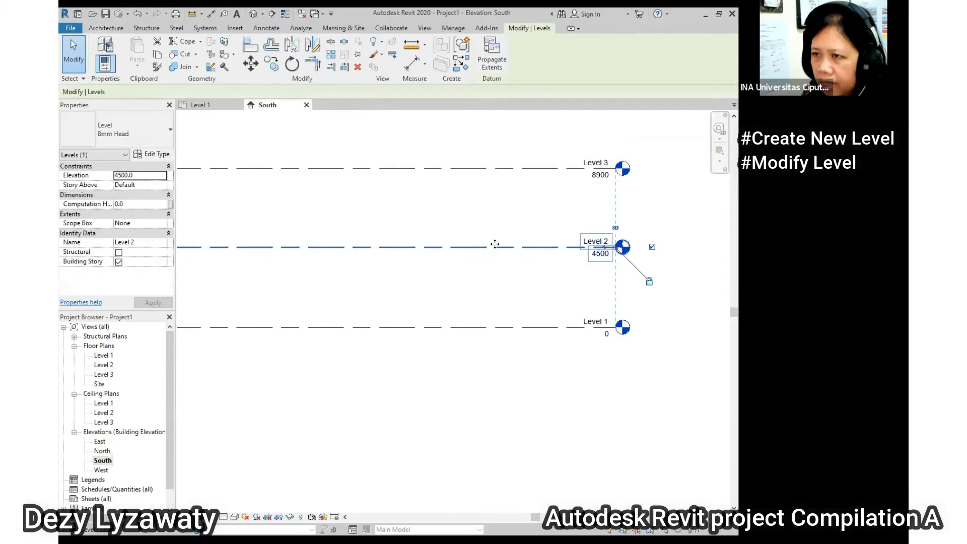
{"action": "scroll", "coordinate": [498, 246], "scroll_direction": "down", "scroll_amount": 2}
{"action": "middle_click_drag", "start_coordinate": [406, 281], "coordinate": [559, 280]}
{"action": "middle_click_drag", "start_coordinate": [483, 278], "coordinate": [395, 278]}
{"action": "scroll", "coordinate": [670, 227], "scroll_direction": "up", "scroll_amount": 1}
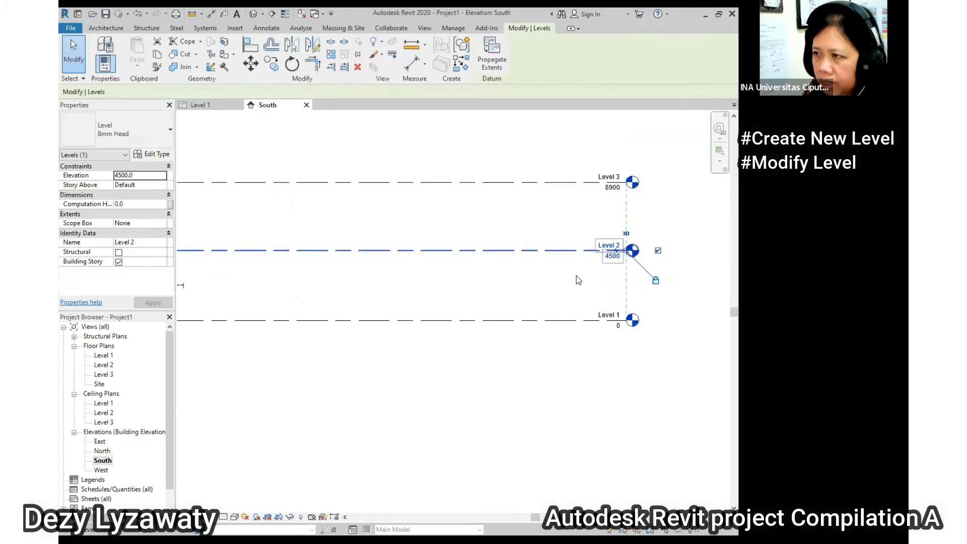
{"action": "middle_click_drag", "start_coordinate": [458, 315], "coordinate": [617, 321]}
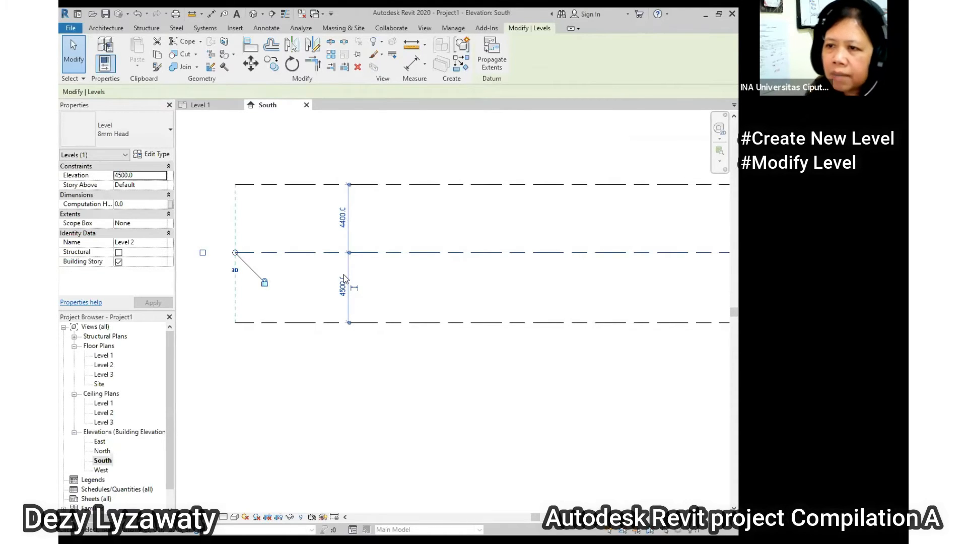
{"action": "left_click", "coordinate": [374, 270]}
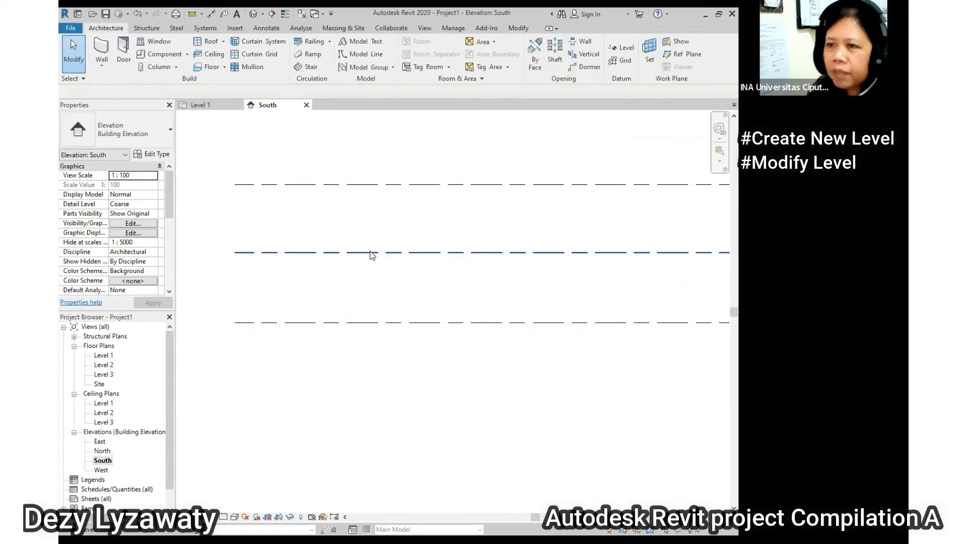
{"action": "left_click", "coordinate": [371, 253]}
{"action": "left_click", "coordinate": [393, 266]}
{"action": "left_click", "coordinate": [398, 253]}
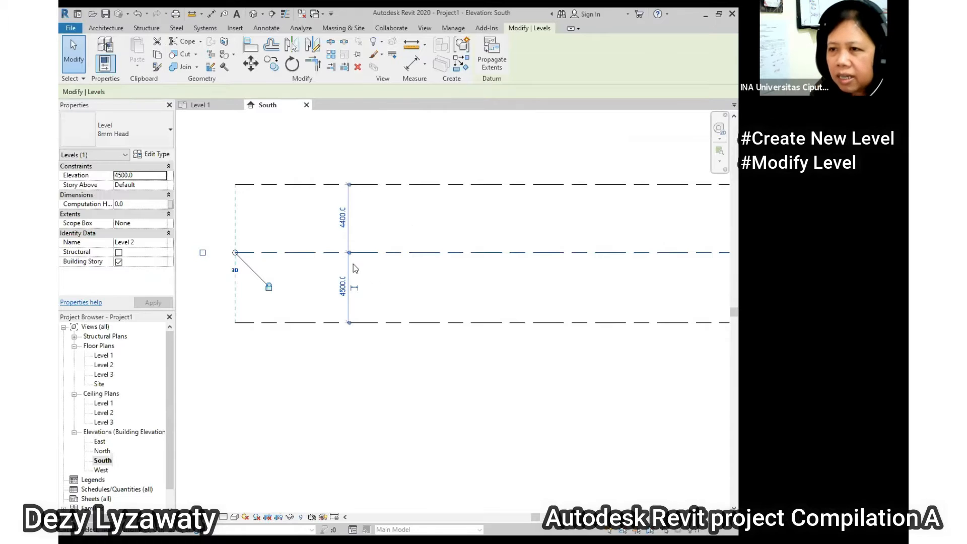
{"action": "left_click", "coordinate": [520, 302]}
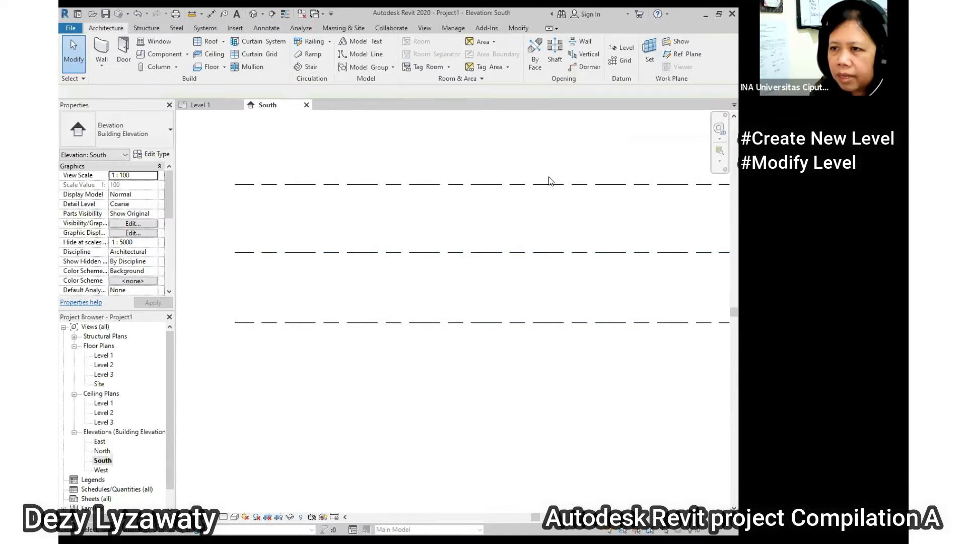
{"action": "scroll", "coordinate": [476, 293], "scroll_direction": "down", "scroll_amount": 3}
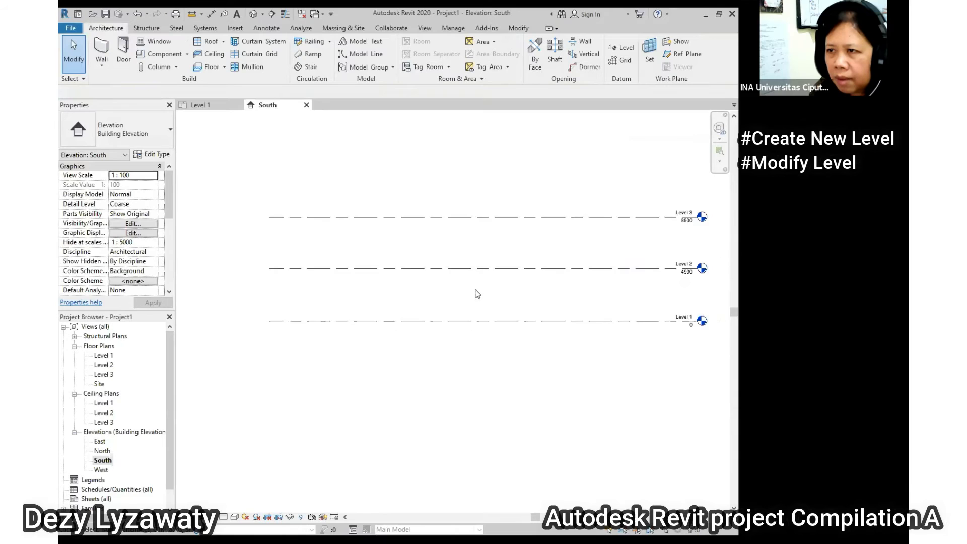
{"action": "middle_click_drag", "start_coordinate": [467, 291], "coordinate": [452, 288]}
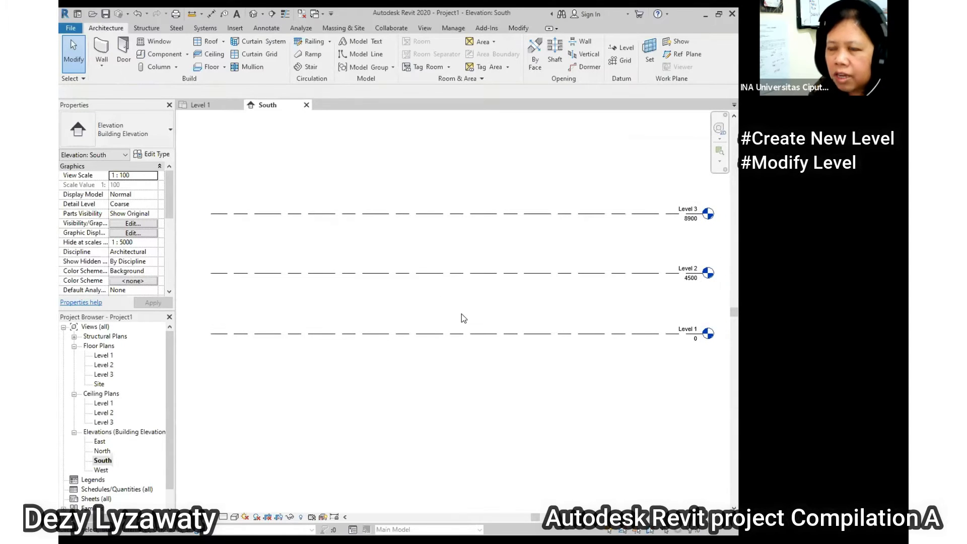
Set the temporary dimension between Level 1 and Level 2 to 4000 mm by moving Level 2
{"action": "left_click", "coordinate": [453, 274]}
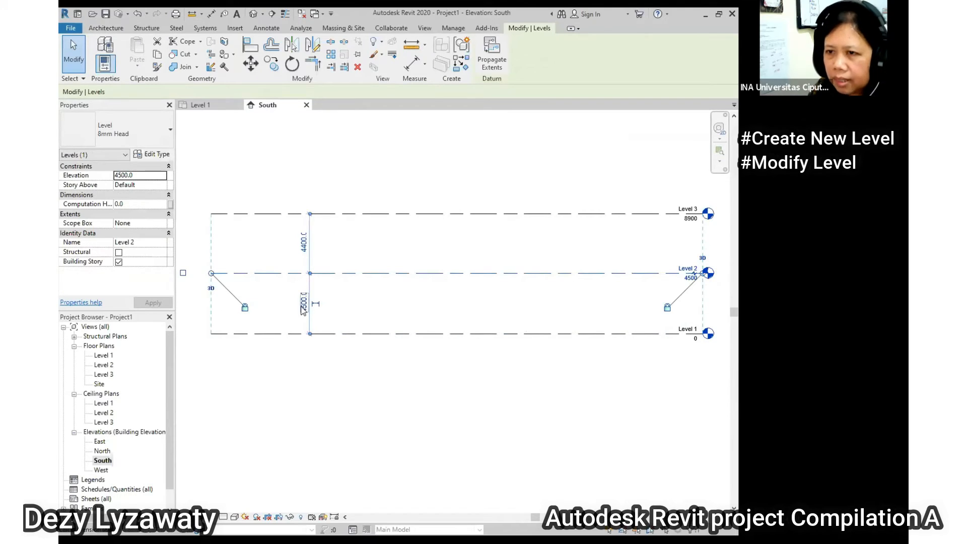
{"action": "left_click", "coordinate": [303, 304]}
{"action": "type", "text": "4000"}
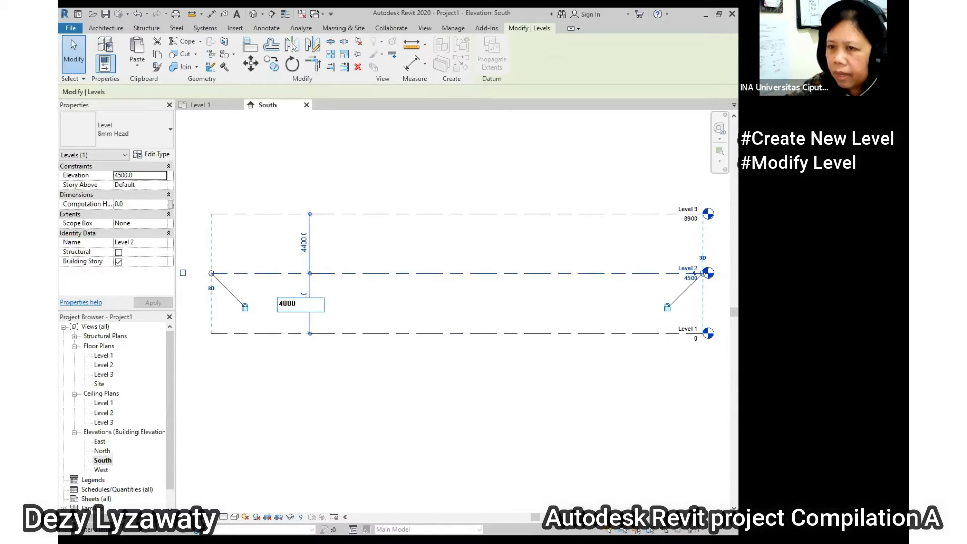
{"action": "key", "text": "Return"}
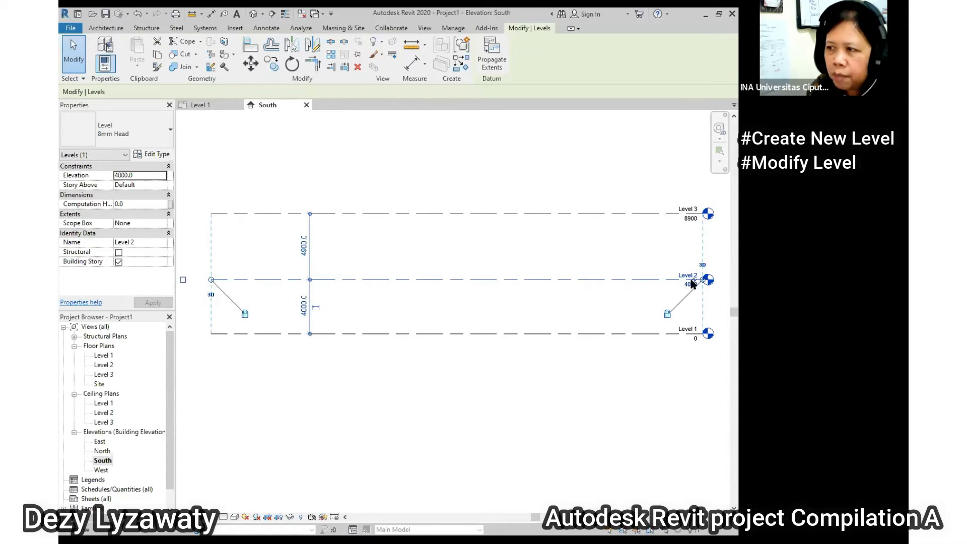
{"action": "left_click", "coordinate": [594, 254]}
Set the temporary dimension between Level 2 and Level 3 to 4000 mm by moving Level 3
{"action": "left_click", "coordinate": [578, 216]}
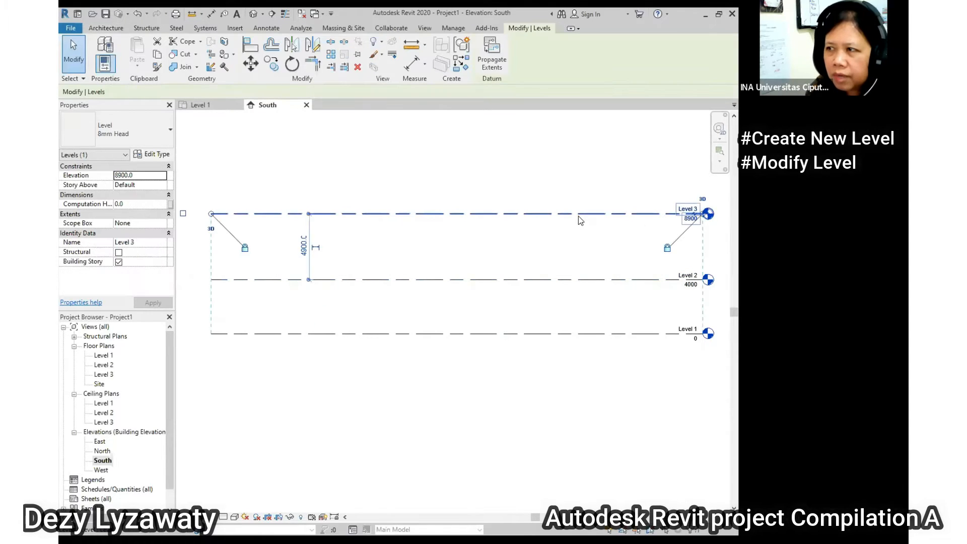
{"action": "left_click", "coordinate": [304, 246]}
{"action": "type", "text": "4000"}
{"action": "key", "text": "Return"}
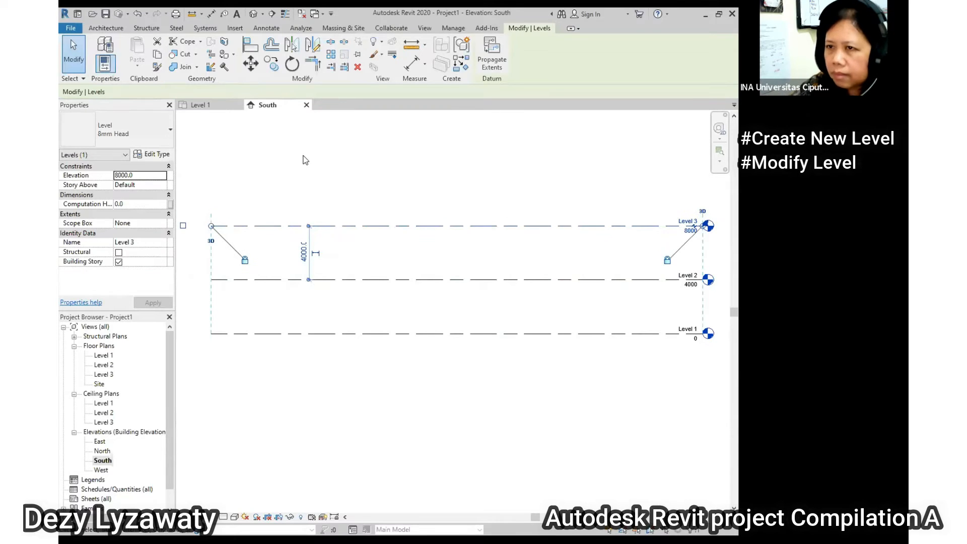
{"action": "left_click", "coordinate": [345, 185]}
Draw a new level about 2000 mm below Level 1, aligned with both ends of the existing level lines
{"action": "middle_click_drag", "start_coordinate": [525, 213], "coordinate": [492, 209]}
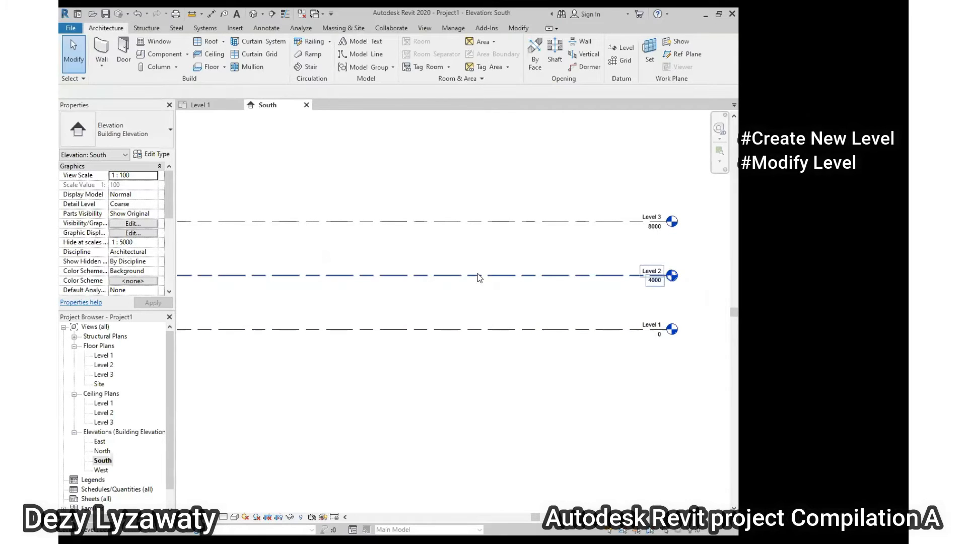
{"action": "scroll", "coordinate": [488, 316], "scroll_direction": "down", "scroll_amount": 1}
{"action": "middle_click_drag", "start_coordinate": [603, 356], "coordinate": [574, 311]}
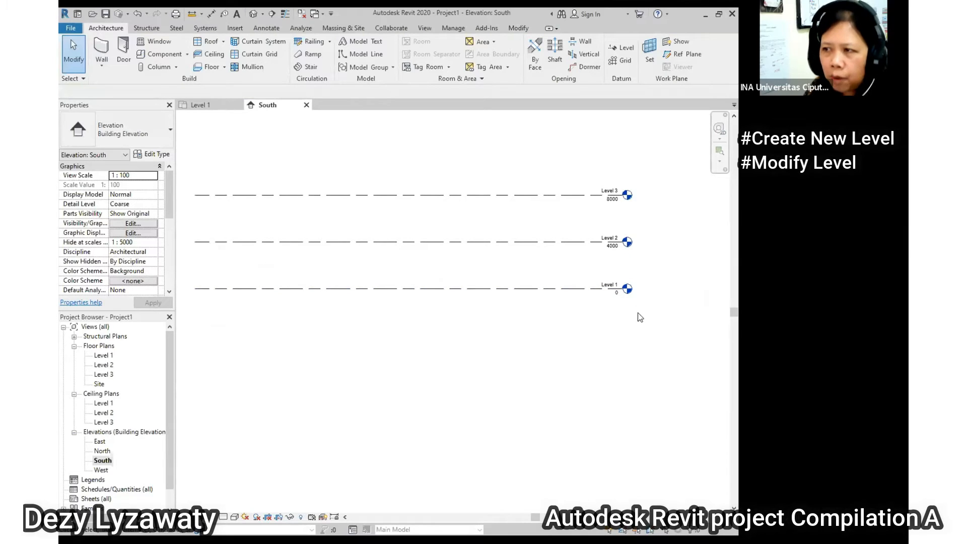
{"action": "left_click", "coordinate": [623, 48]}
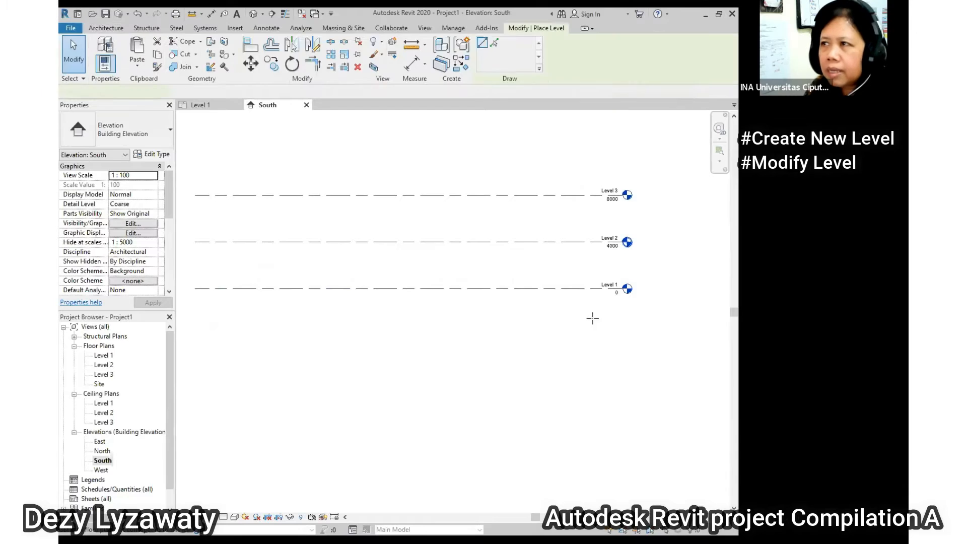
{"action": "left_click", "coordinate": [104, 31]}
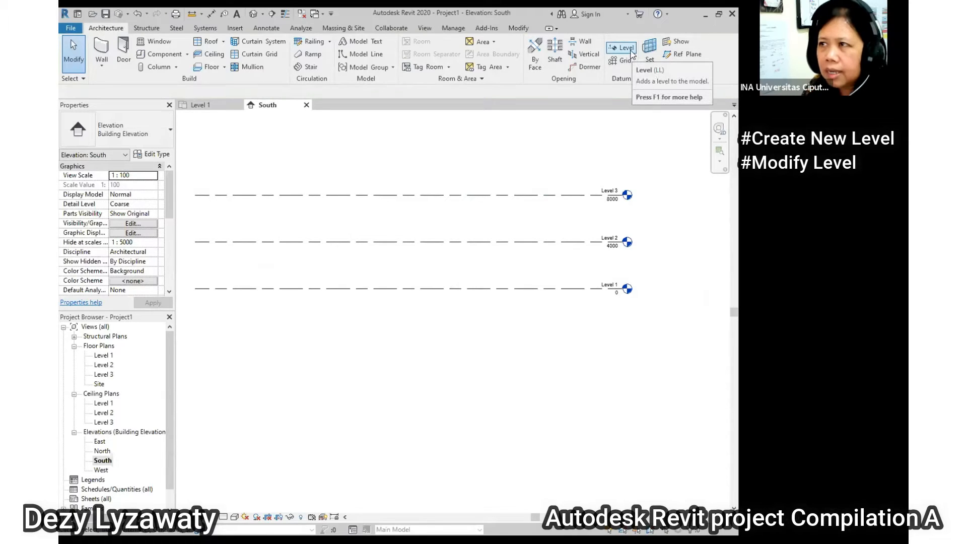
{"action": "left_click", "coordinate": [629, 51]}
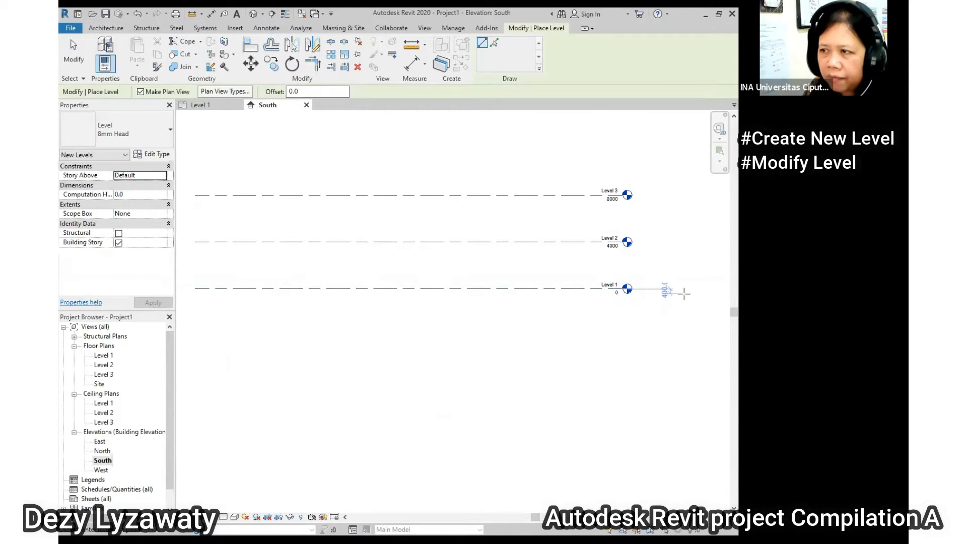
{"action": "left_click", "coordinate": [196, 312]}
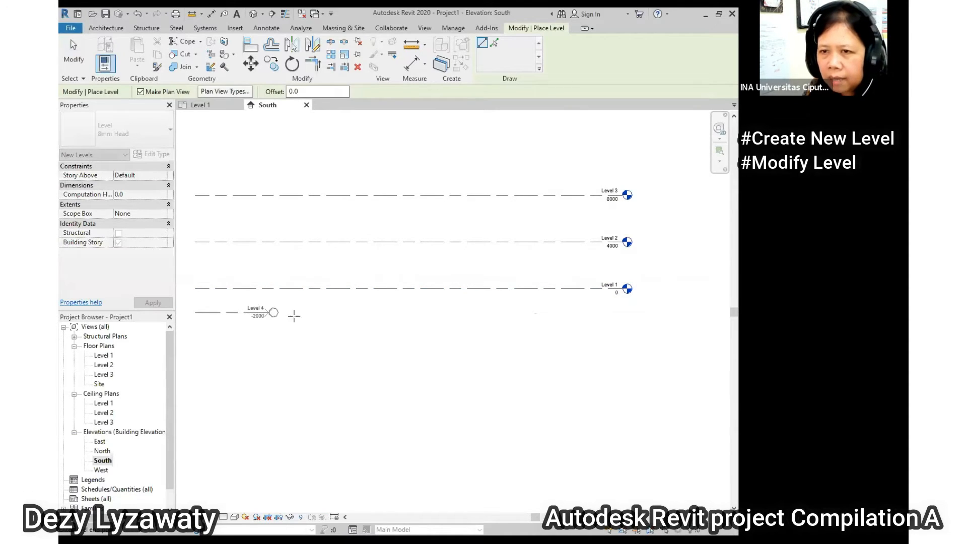
{"action": "left_click", "coordinate": [626, 311]}
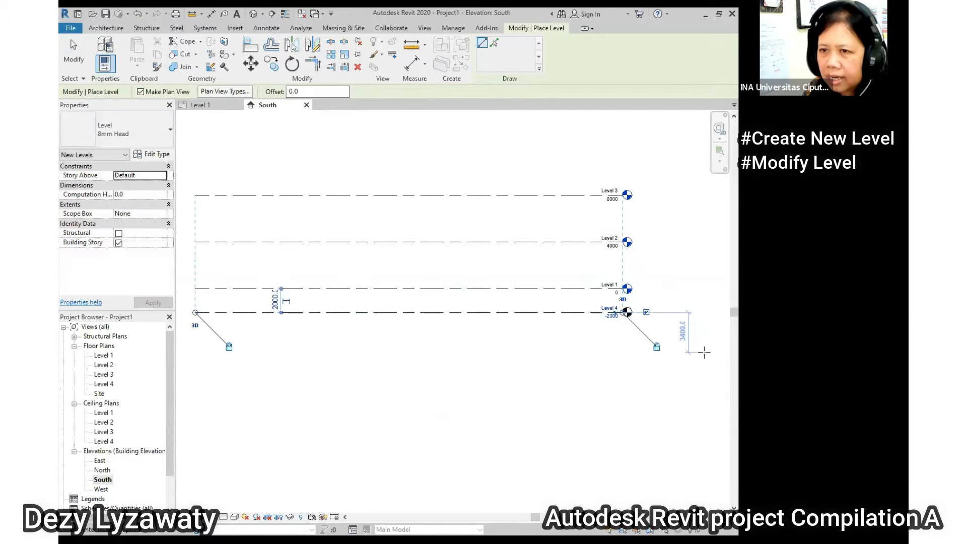
{"action": "key", "text": "Escape"}
{"action": "key", "text": "Escape"}
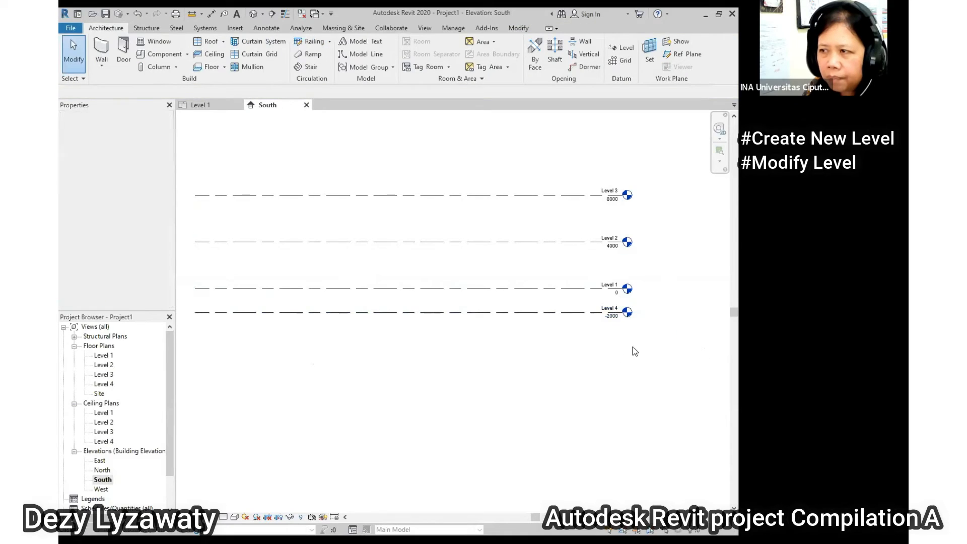
Set the distance from Level 1 down to the lowest level line, Level 4, to 300 mm
{"action": "middle_click_drag", "start_coordinate": [556, 382], "coordinate": [588, 380]}
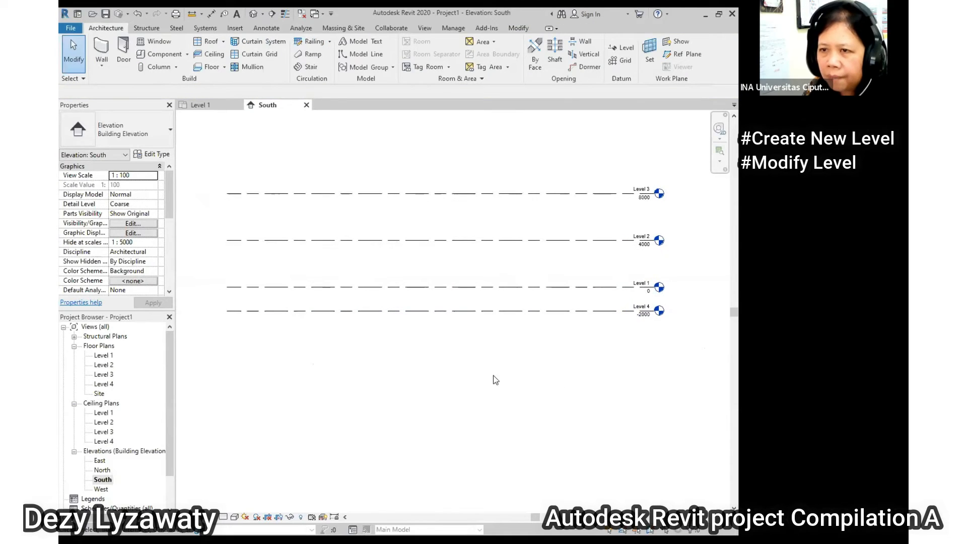
{"action": "left_click", "coordinate": [474, 313]}
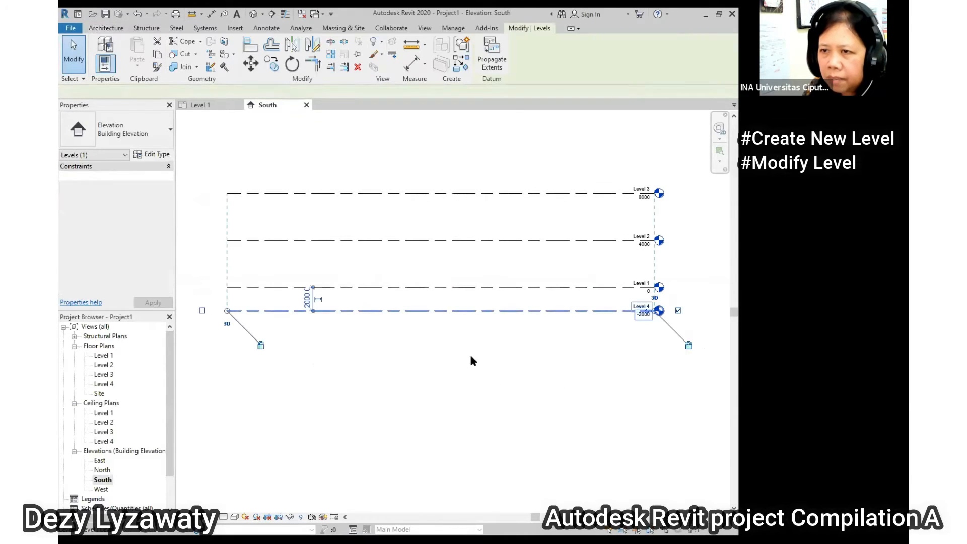
{"action": "left_click", "coordinate": [307, 297]}
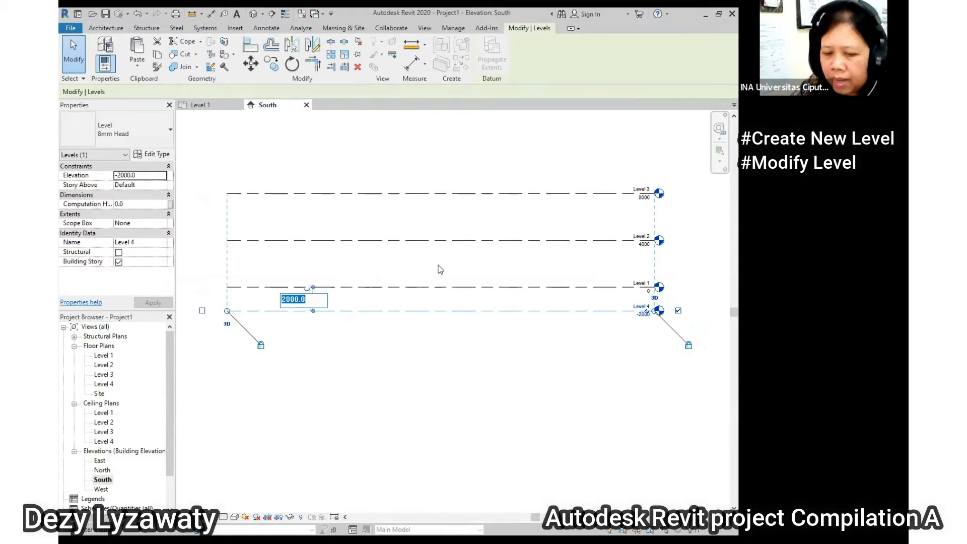
{"action": "type", "text": "300"}
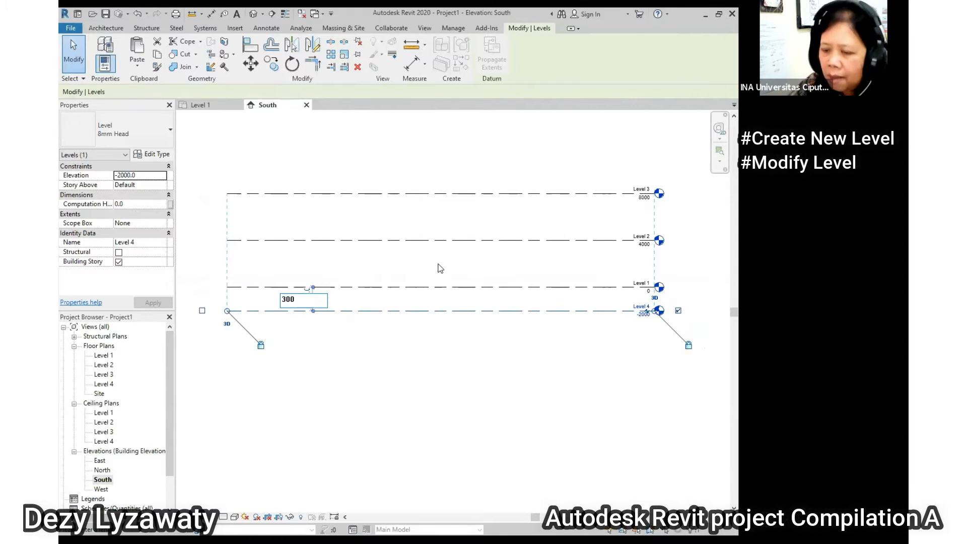
{"action": "key", "text": "Return"}
{"action": "left_click", "coordinate": [670, 371]}
{"action": "middle_click_drag", "start_coordinate": [678, 374], "coordinate": [633, 379]}
{"action": "middle_click_drag", "start_coordinate": [481, 337], "coordinate": [490, 359]}
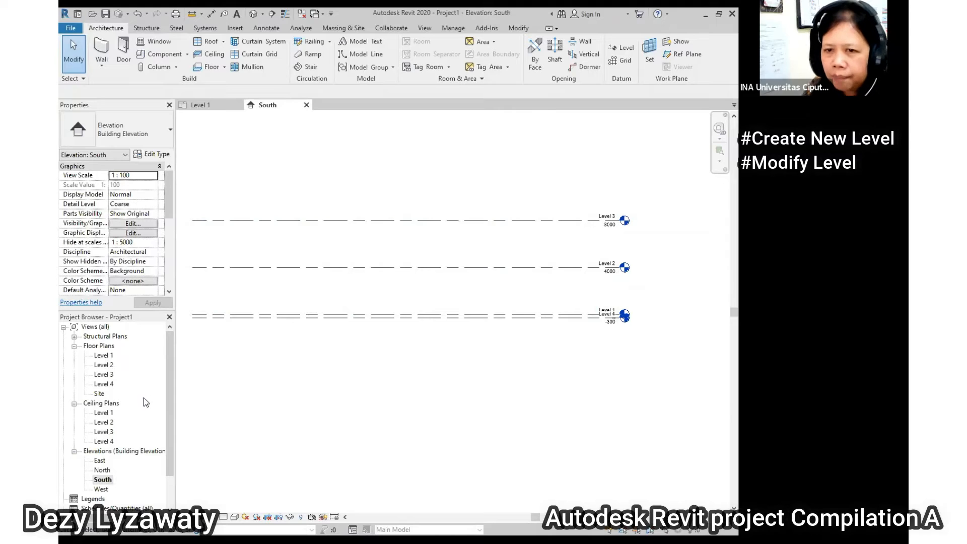
{"action": "scroll", "coordinate": [168, 397], "scroll_direction": "down", "scroll_amount": 1}
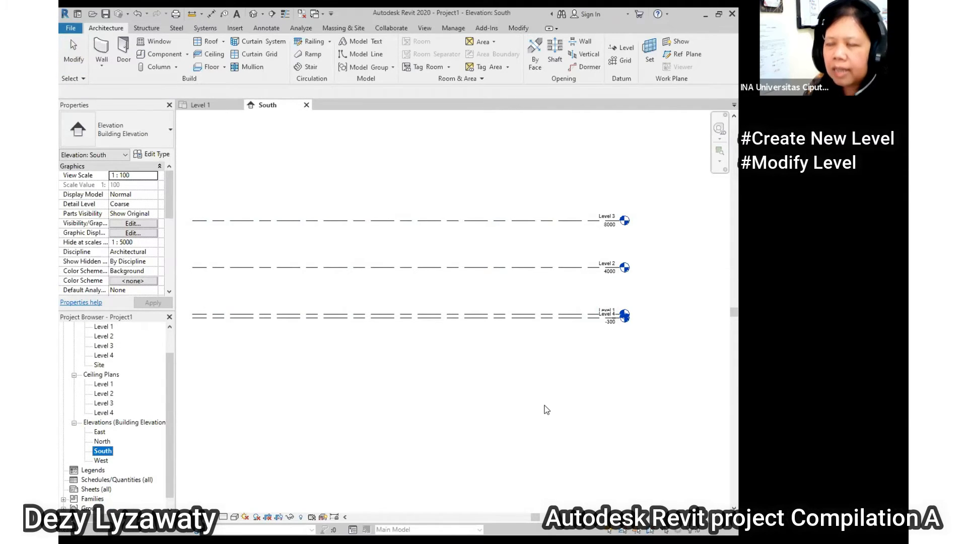
Examine the spacing between Level 3 and Level 2 and the overlapping heads of Level 1 and Level 4 in the South elevation
{"action": "left_click", "coordinate": [655, 389]}
{"action": "middle_click_drag", "start_coordinate": [692, 389], "coordinate": [688, 397]}
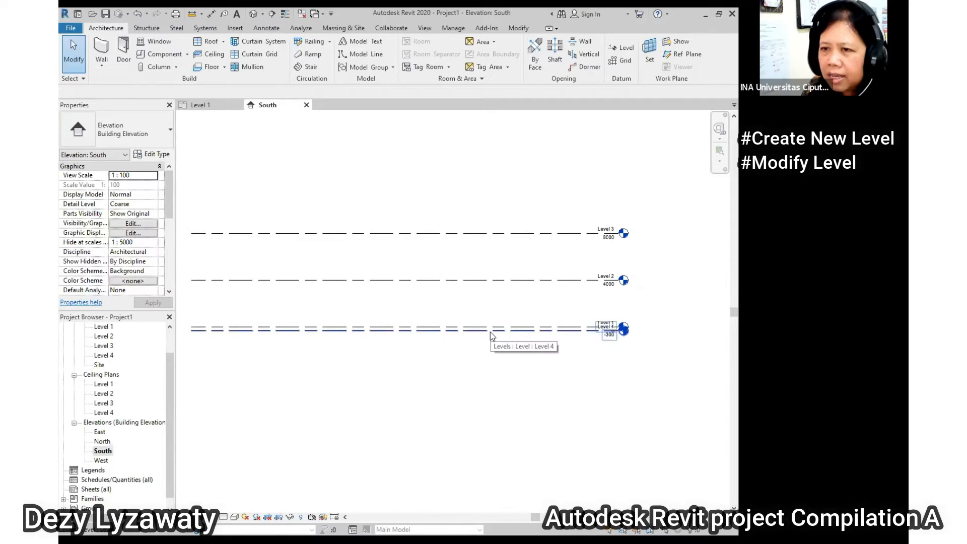
{"action": "left_click", "coordinate": [486, 234]}
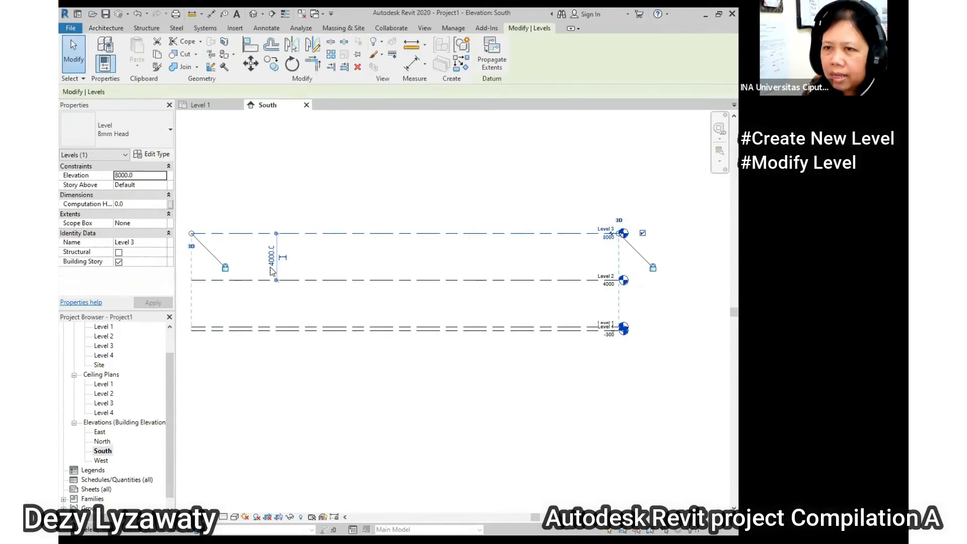
{"action": "left_click", "coordinate": [316, 298]}
{"action": "left_click", "coordinate": [331, 283]}
{"action": "left_click", "coordinate": [325, 304]}
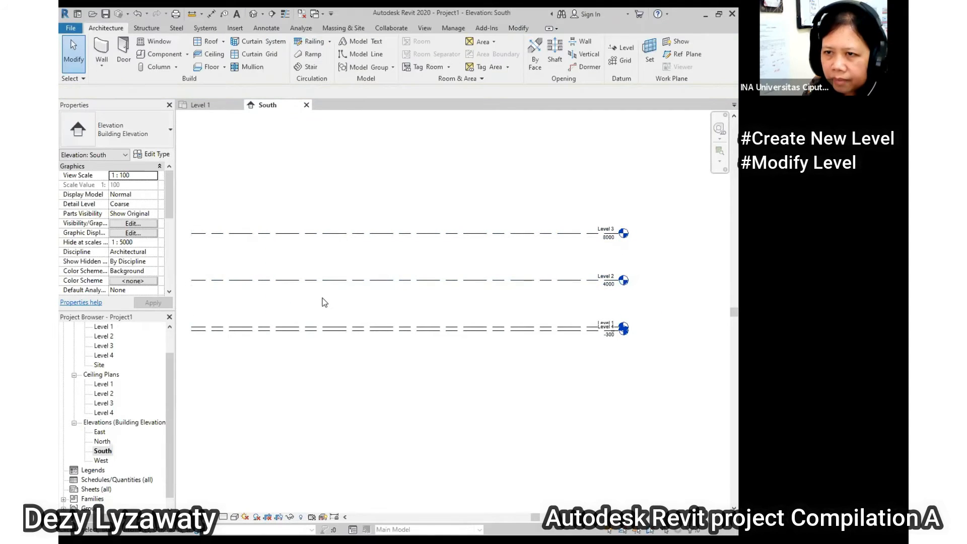
{"action": "middle_click_drag", "start_coordinate": [658, 398], "coordinate": [560, 392]}
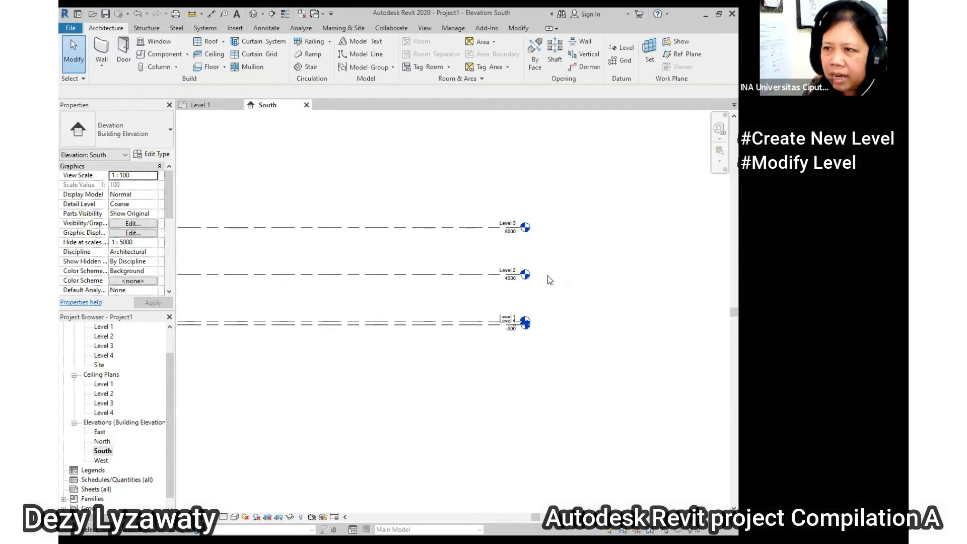
{"action": "middle_click_drag", "start_coordinate": [548, 276], "coordinate": [538, 307]}
{"action": "scroll", "coordinate": [509, 326], "scroll_direction": "up", "scroll_amount": 5}
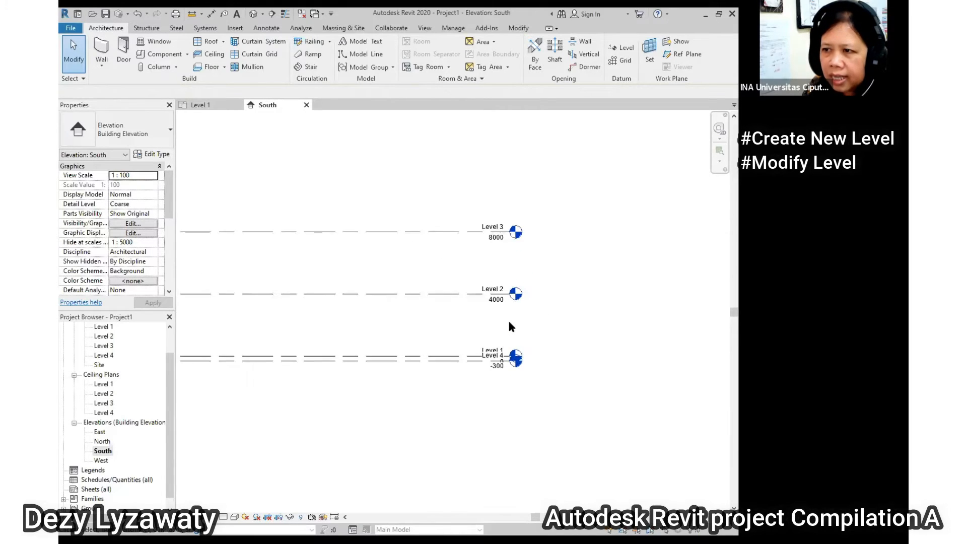
{"action": "middle_click_drag", "start_coordinate": [500, 297], "coordinate": [484, 313]}
{"action": "scroll", "coordinate": [469, 303], "scroll_direction": "up", "scroll_amount": 1}
{"action": "middle_click_drag", "start_coordinate": [597, 318], "coordinate": [595, 319]}
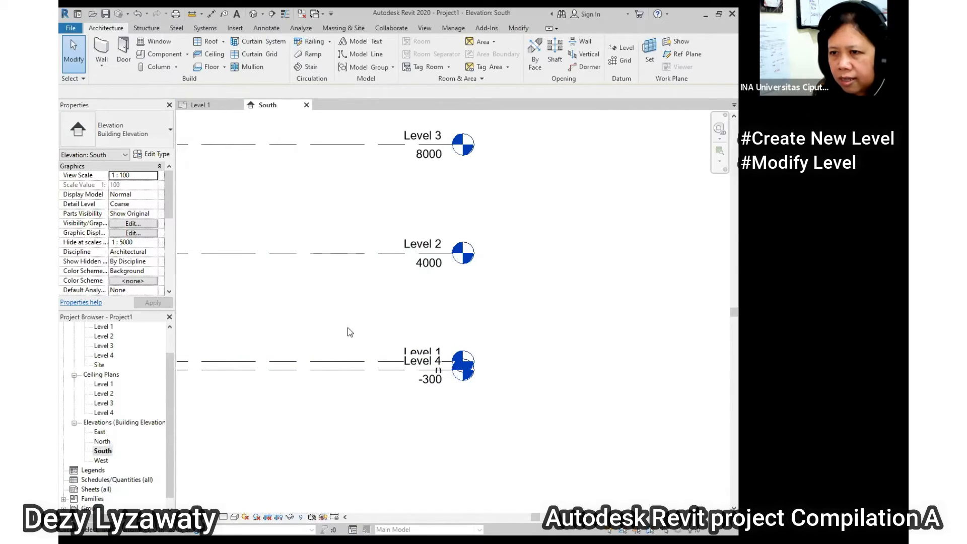
Add an elbow to the head end of the Level 4 line and lower its head clear of the Level 1 label
{"action": "left_click", "coordinate": [346, 371]}
{"action": "left_click", "coordinate": [345, 371]}
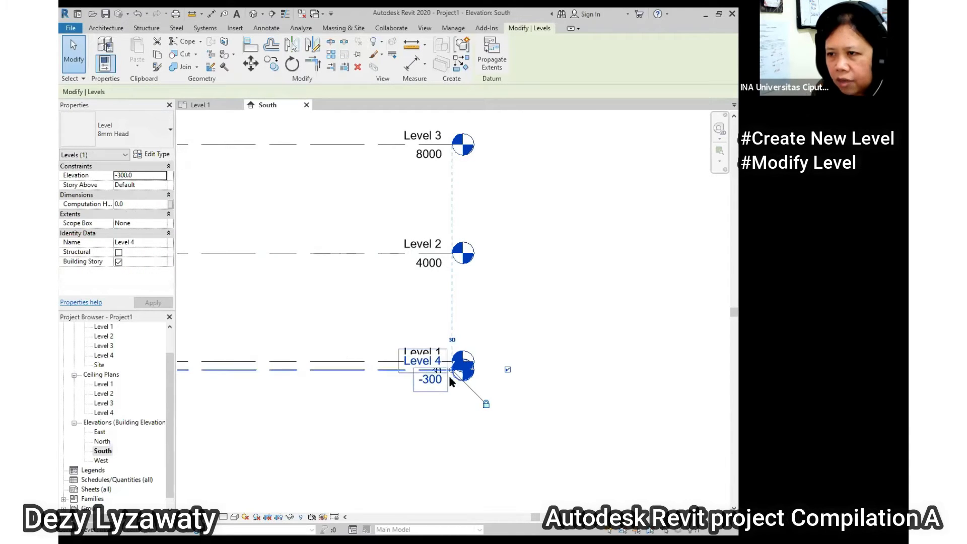
{"action": "scroll", "coordinate": [446, 377], "scroll_direction": "up", "scroll_amount": 2}
{"action": "scroll", "coordinate": [441, 381], "scroll_direction": "up", "scroll_amount": 1}
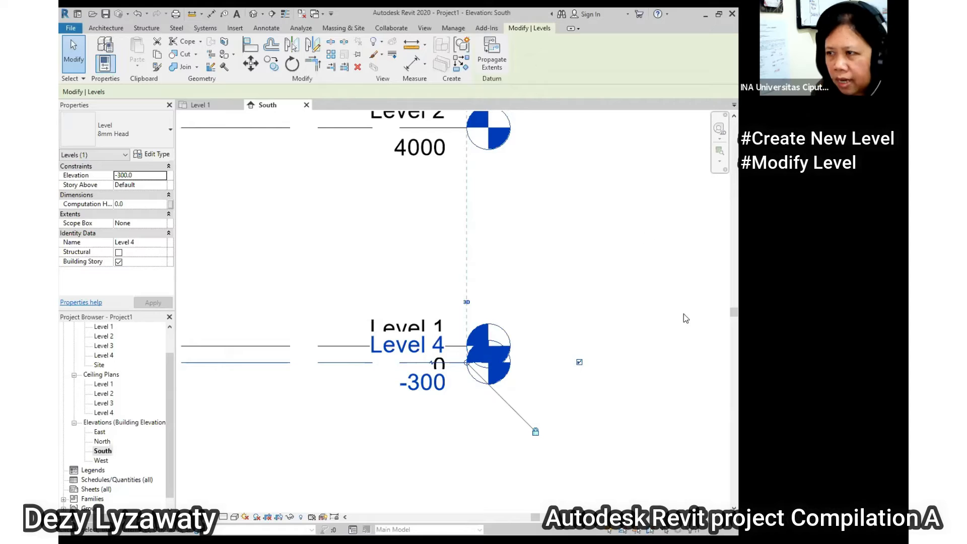
{"action": "left_click", "coordinate": [432, 363]}
{"action": "left_click", "coordinate": [565, 385]}
{"action": "middle_click_drag", "start_coordinate": [539, 384], "coordinate": [554, 314]}
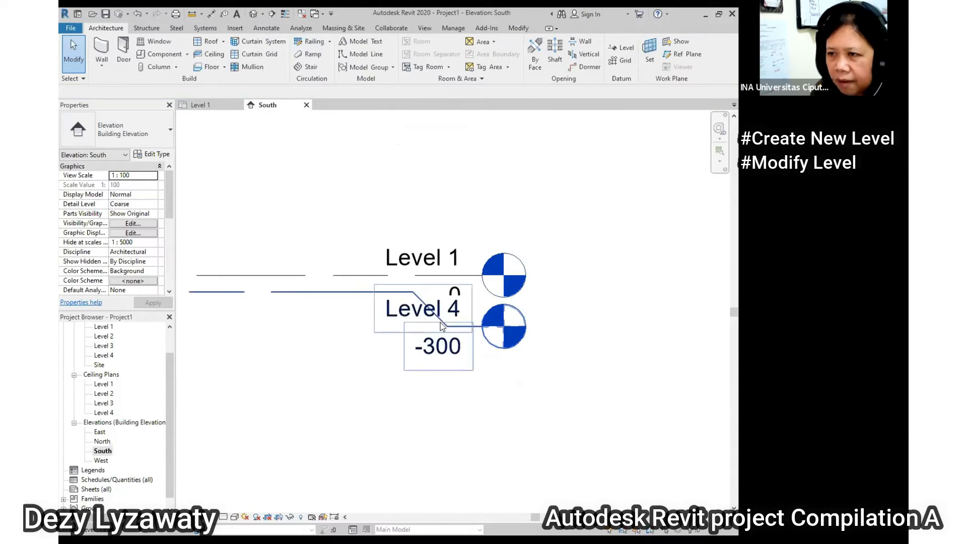
{"action": "left_click", "coordinate": [442, 326]}
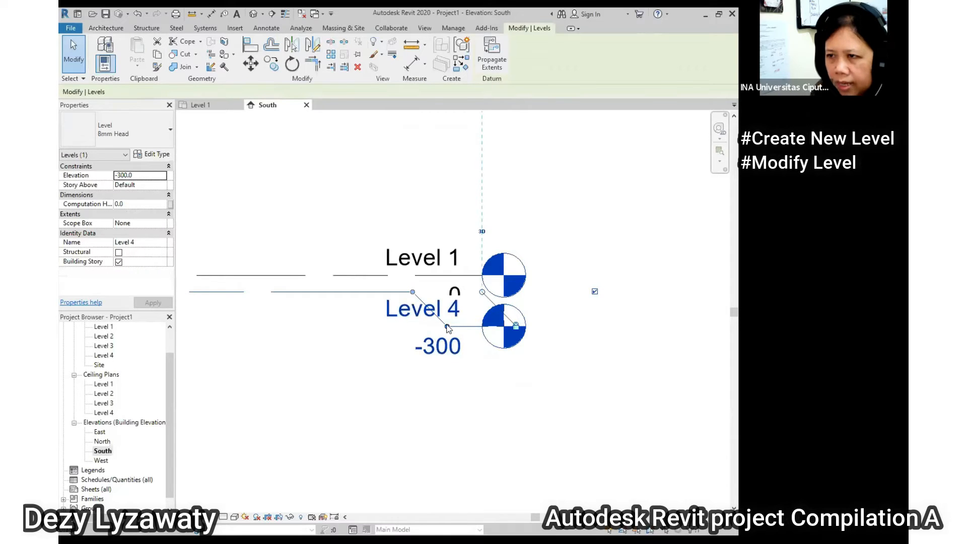
{"action": "left_click_drag", "start_coordinate": [448, 326], "coordinate": [446, 383]}
{"action": "left_click", "coordinate": [491, 402]}
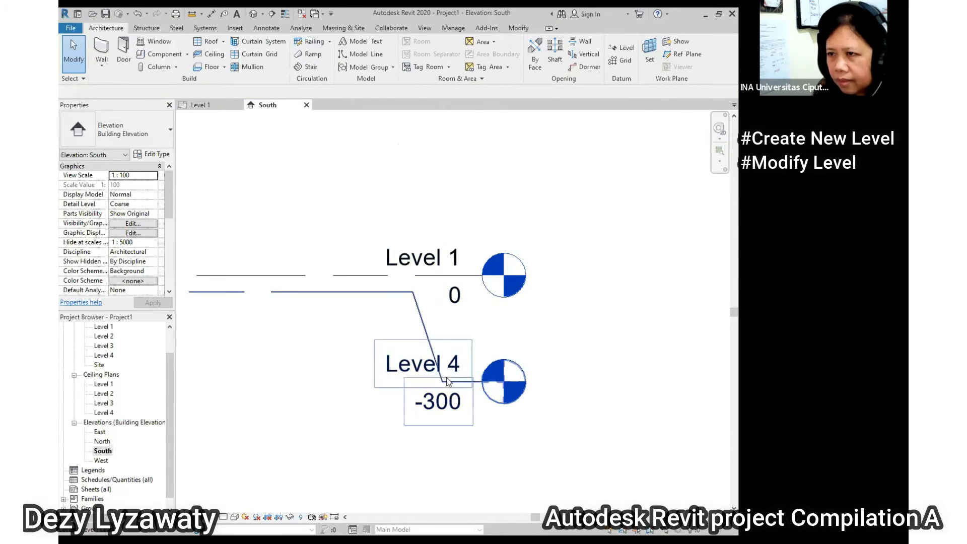
Straighten the Level 4 line again by moving its elbowed head back in line with the level
{"action": "scroll", "coordinate": [576, 332], "scroll_direction": "down", "scroll_amount": 3}
{"action": "scroll", "coordinate": [577, 328], "scroll_direction": "down", "scroll_amount": 1}
{"action": "middle_click_drag", "start_coordinate": [578, 333], "coordinate": [547, 376]}
{"action": "scroll", "coordinate": [541, 379], "scroll_direction": "up", "scroll_amount": 2}
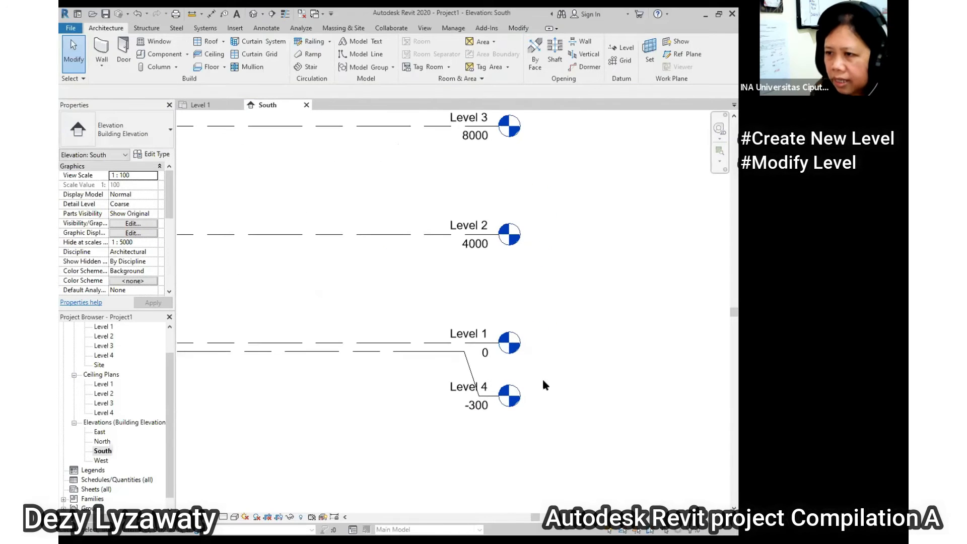
{"action": "left_click", "coordinate": [484, 397]}
{"action": "left_click_drag", "start_coordinate": [479, 396], "coordinate": [482, 351]}
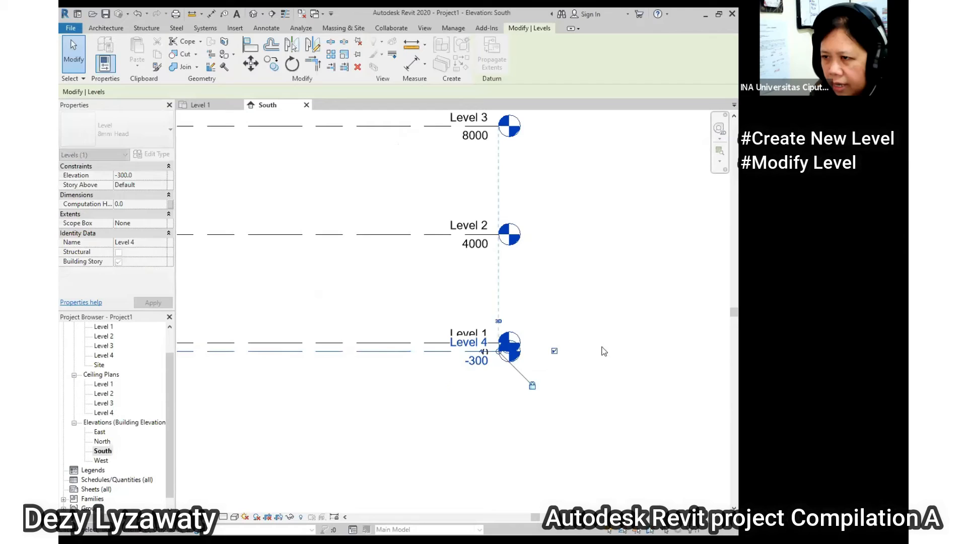
{"action": "left_click", "coordinate": [604, 351]}
Add an elbow near the Level 4 head again and pull the head down until both level labels are readable
{"action": "scroll", "coordinate": [551, 365], "scroll_direction": "up", "scroll_amount": 2}
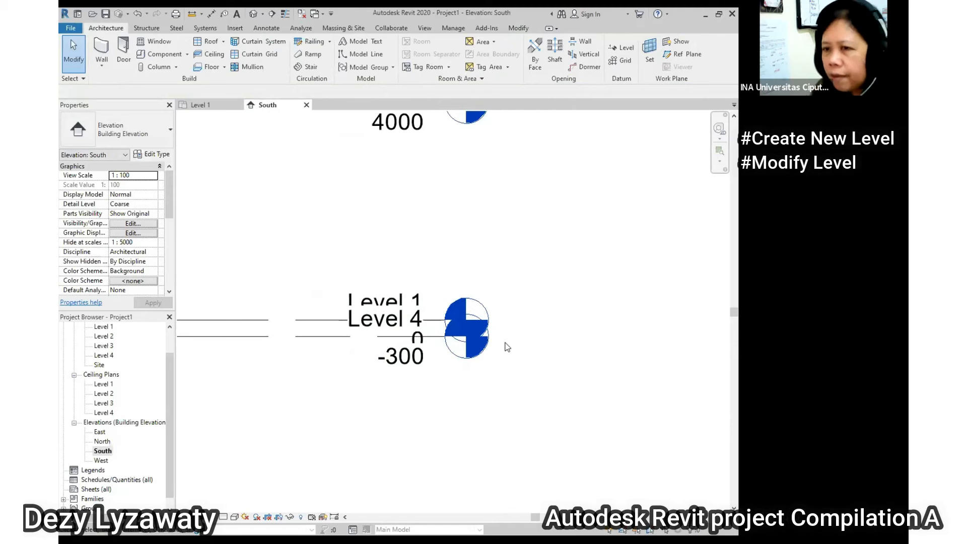
{"action": "left_click", "coordinate": [331, 343]}
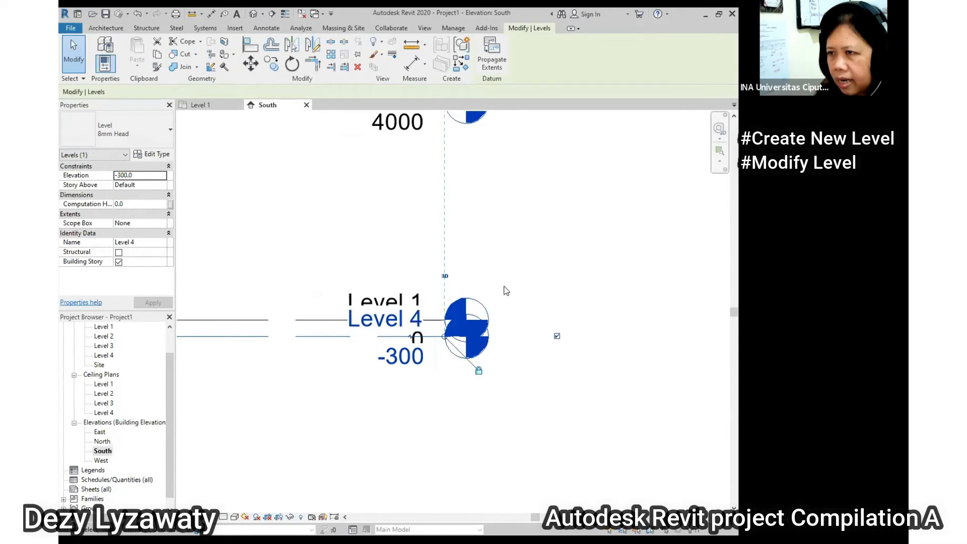
{"action": "left_click", "coordinate": [412, 339]}
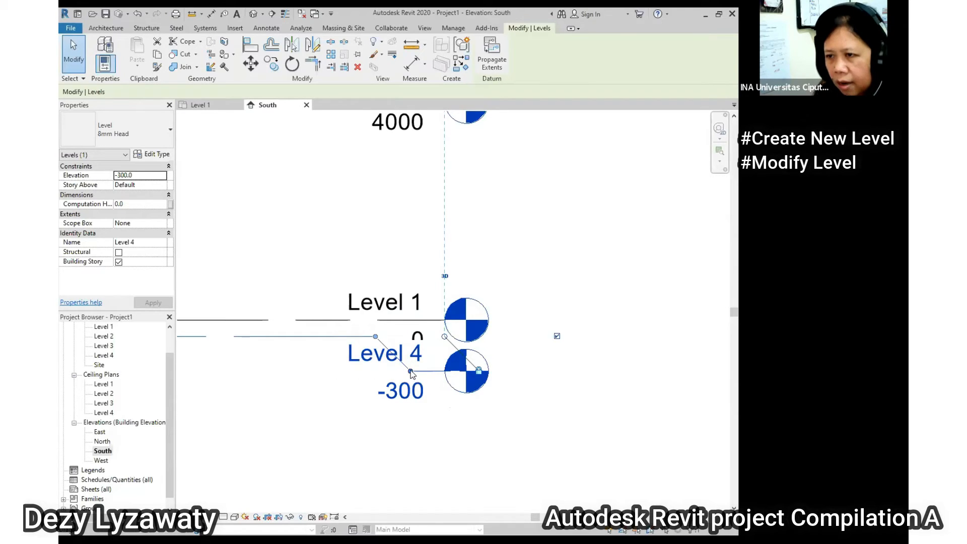
{"action": "left_click_drag", "start_coordinate": [411, 371], "coordinate": [409, 422]}
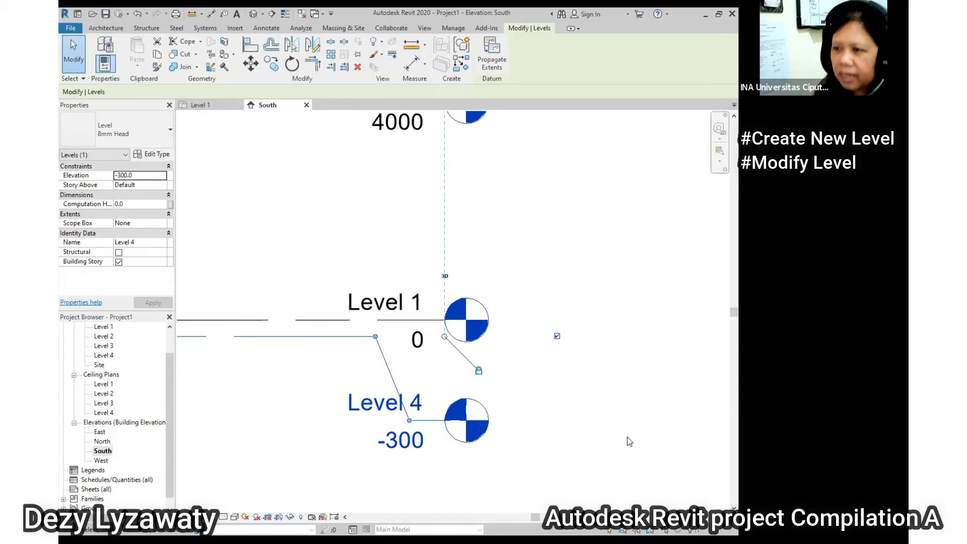
{"action": "left_click", "coordinate": [606, 426]}
{"action": "scroll", "coordinate": [537, 359], "scroll_direction": "down", "scroll_amount": 7}
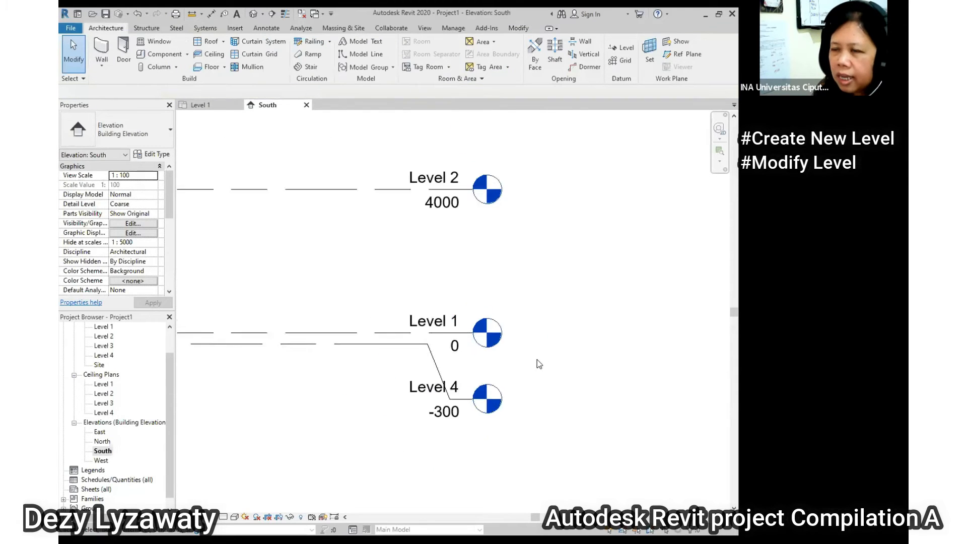
{"action": "middle_click_drag", "start_coordinate": [537, 317], "coordinate": [507, 305]}
{"action": "scroll", "coordinate": [498, 370], "scroll_direction": "up", "scroll_amount": 1}
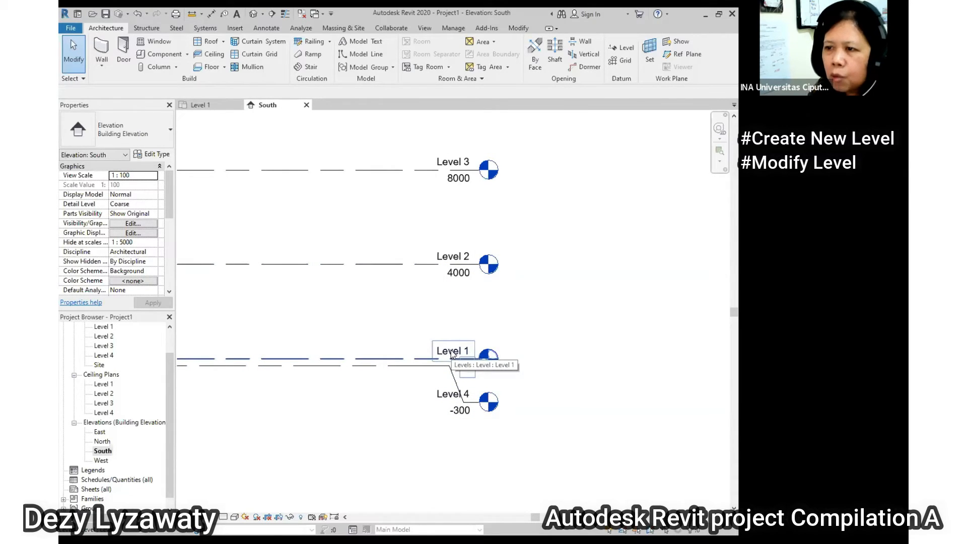
Rename Level 4 as Halaman, renaming the corresponding views as well
{"action": "left_click", "coordinate": [451, 392]}
{"action": "left_click", "coordinate": [451, 393]}
{"action": "type", "text": "Halaman"}
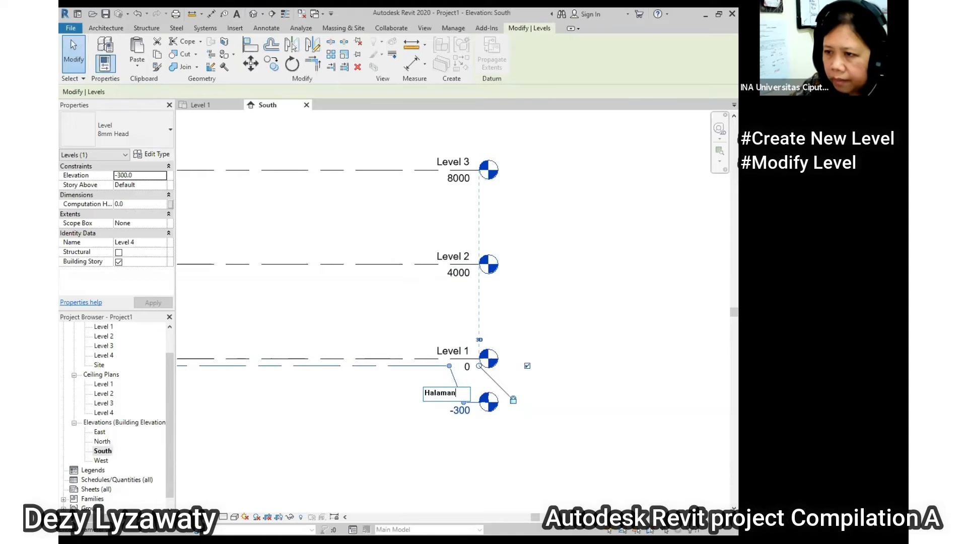
{"action": "key", "text": "Return"}
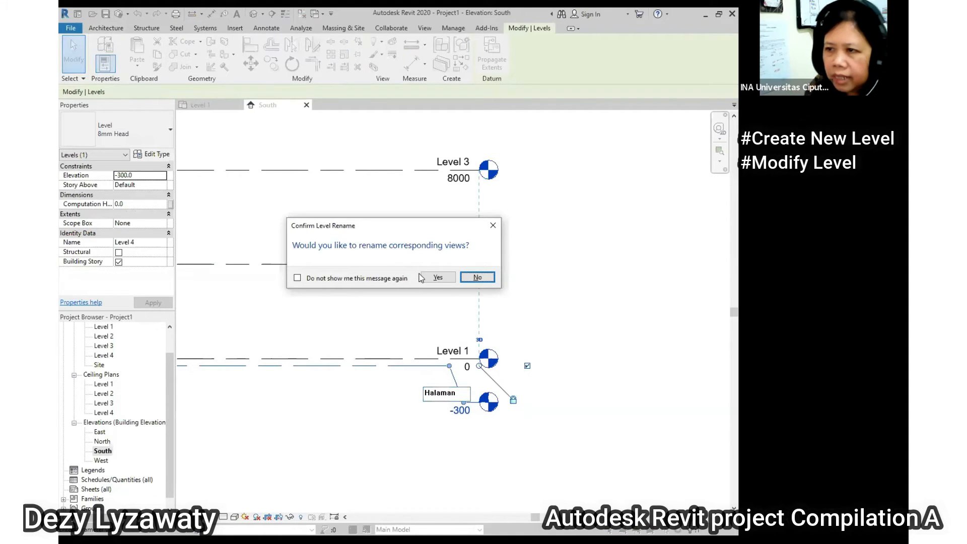
{"action": "left_click", "coordinate": [446, 278]}
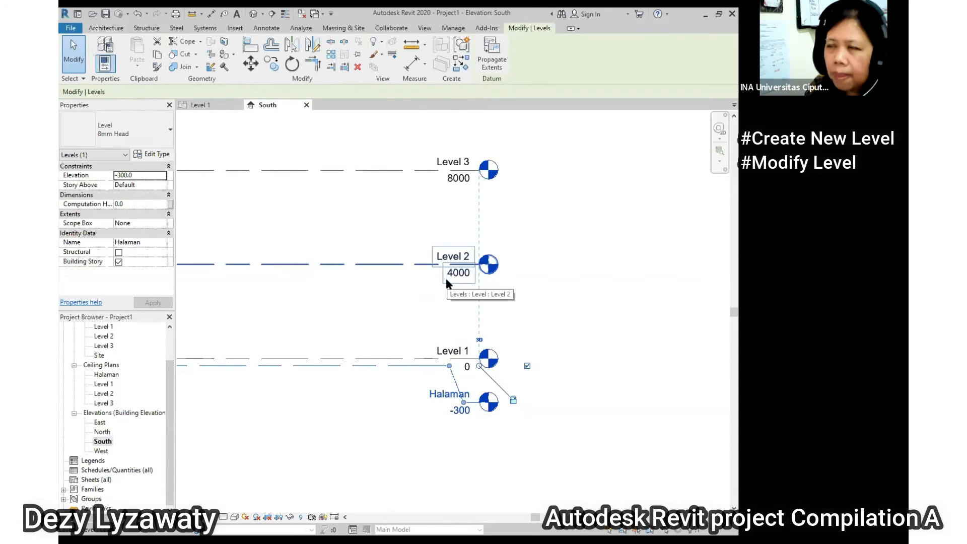
Rename Level 1 as Lantai 1, renaming the corresponding views as well
{"action": "double_click", "coordinate": [462, 349]}
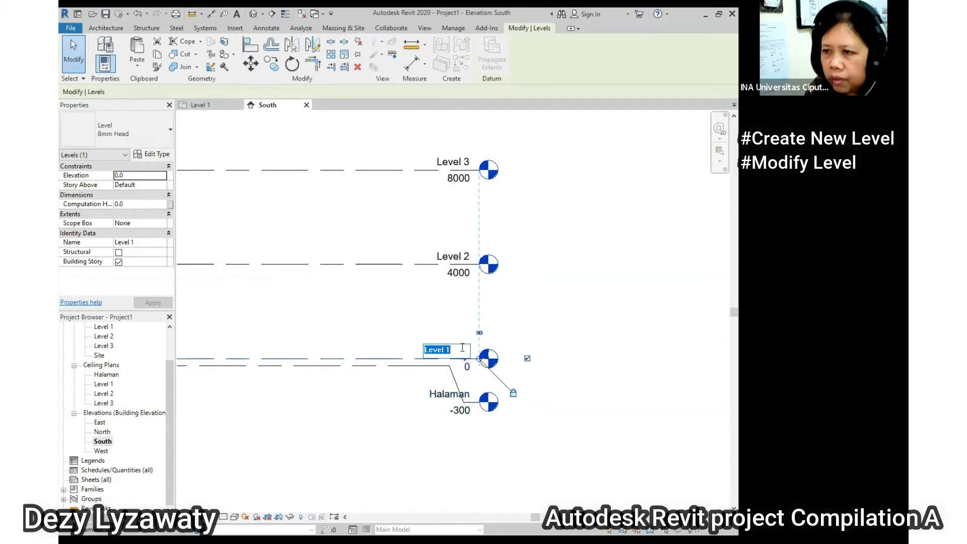
{"action": "type", "text": "Lantai 1"}
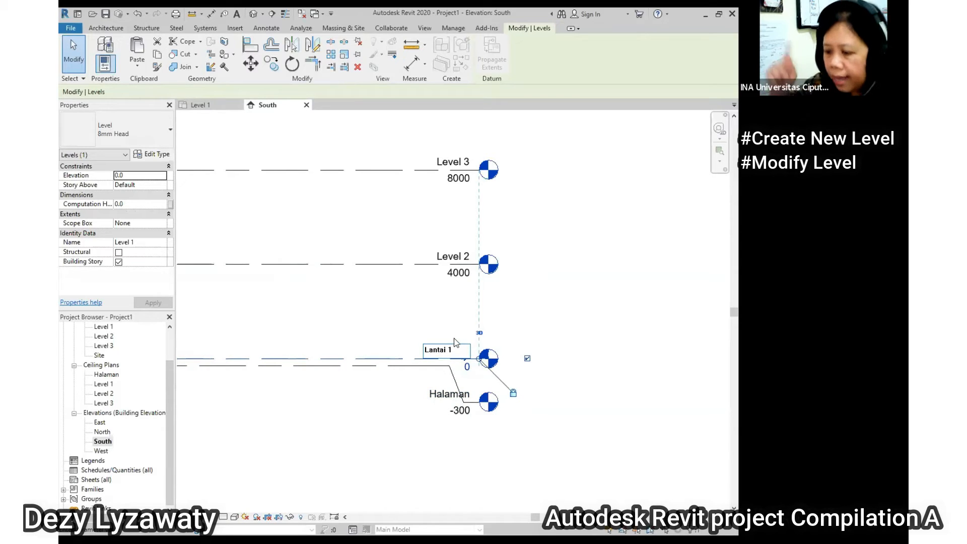
{"action": "key", "text": "Return"}
{"action": "left_click", "coordinate": [436, 279]}
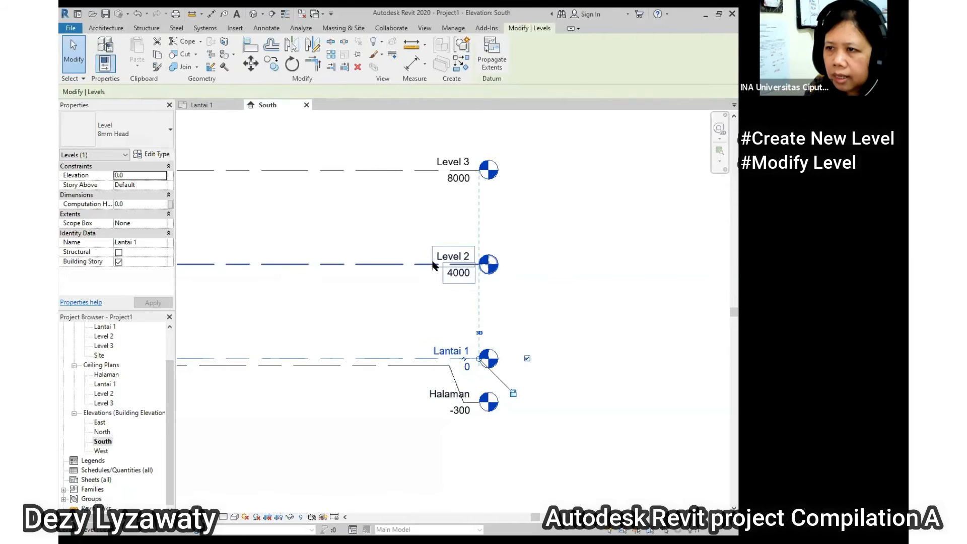
Rename Level 2 as Lantai 2, renaming the corresponding views as well
{"action": "double_click", "coordinate": [436, 255]}
{"action": "type", "text": "Lant"}
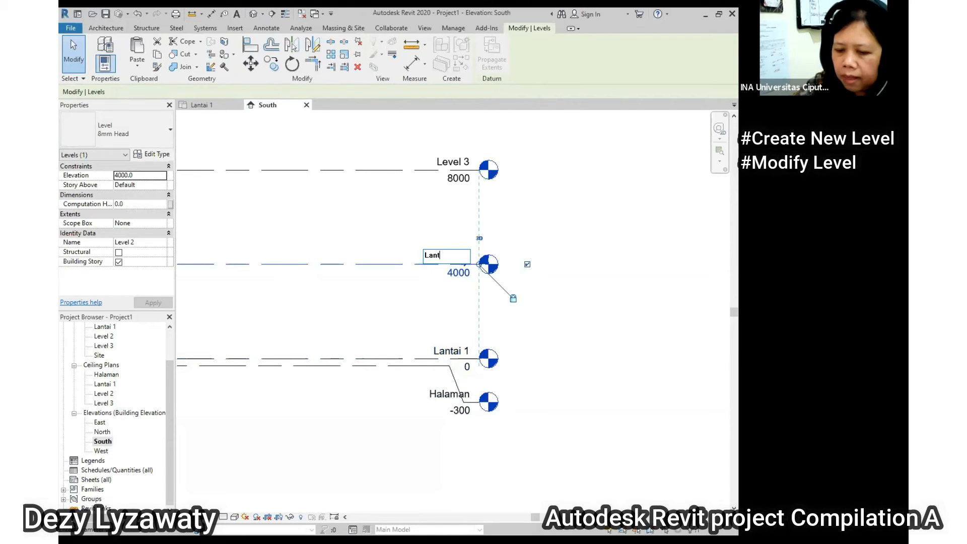
{"action": "type", "text": "ai 2"}
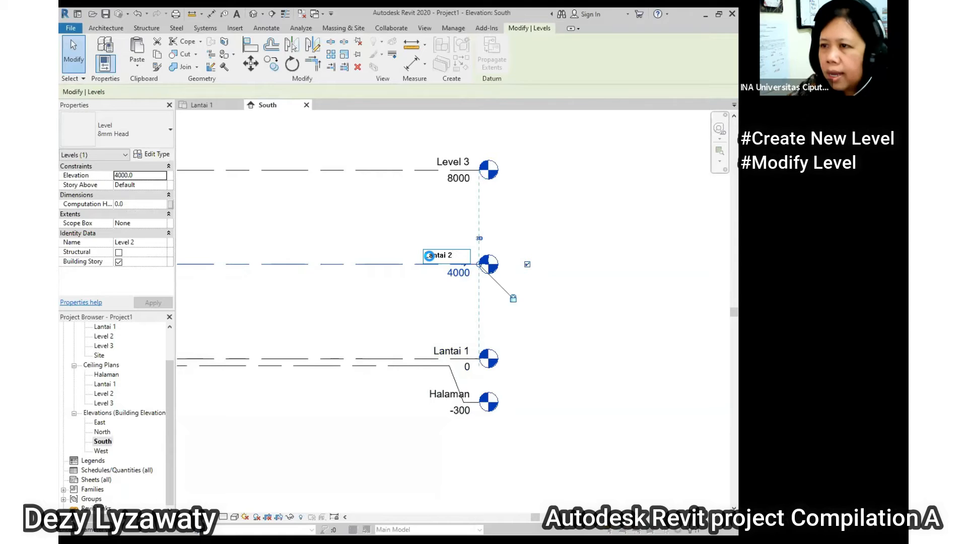
{"action": "key", "text": "Return"}
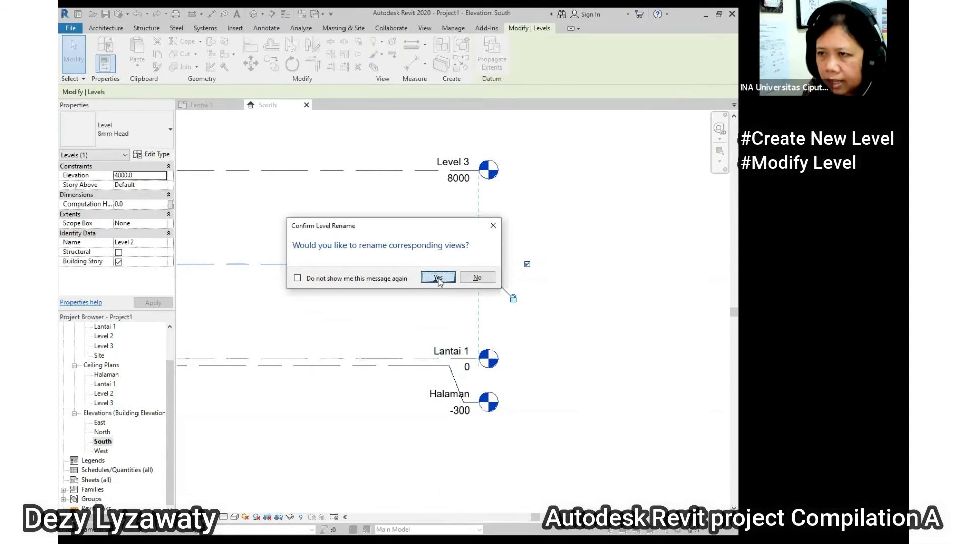
{"action": "left_click", "coordinate": [434, 277]}
Rename Level 3 as Atap, renaming the corresponding views as well
{"action": "left_click", "coordinate": [423, 171]}
{"action": "left_click", "coordinate": [453, 162]}
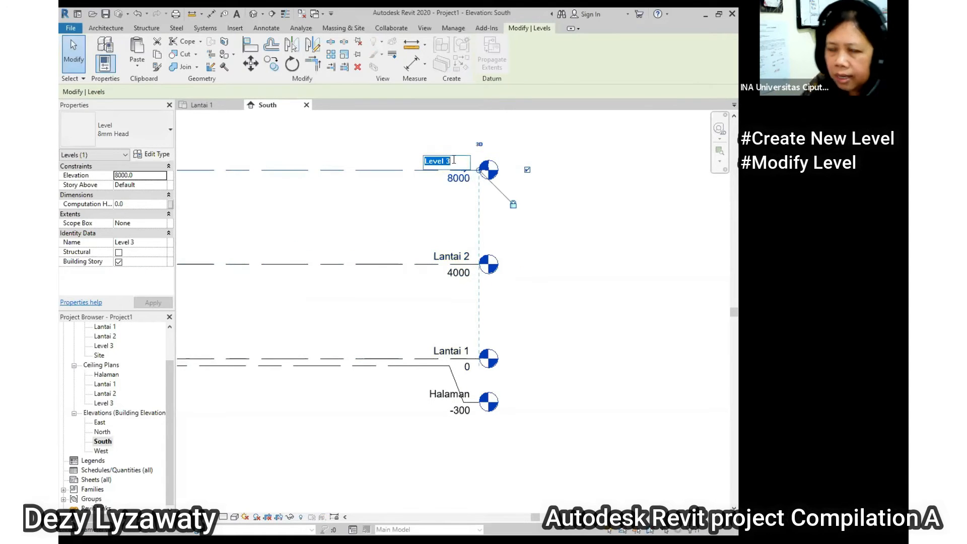
{"action": "type", "text": "Atap"}
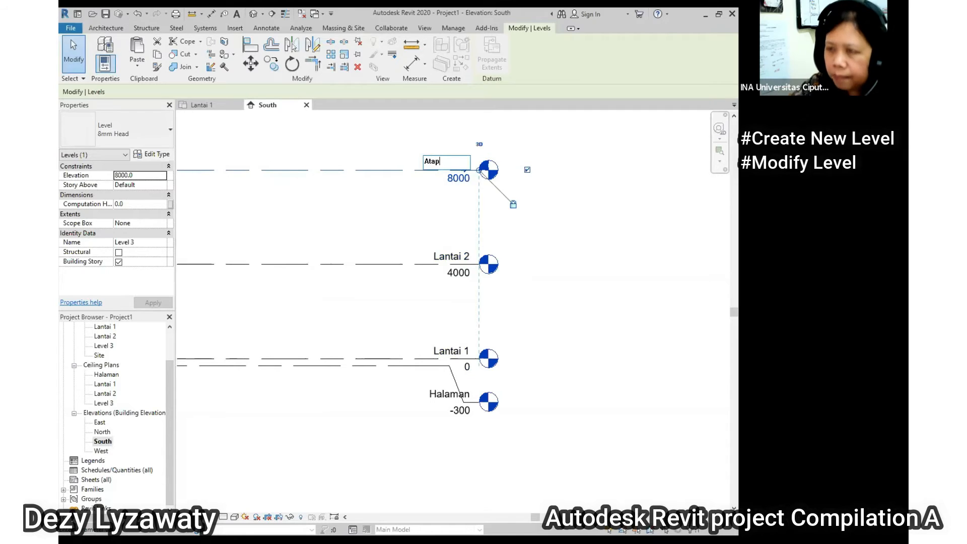
{"action": "key", "text": "Return"}
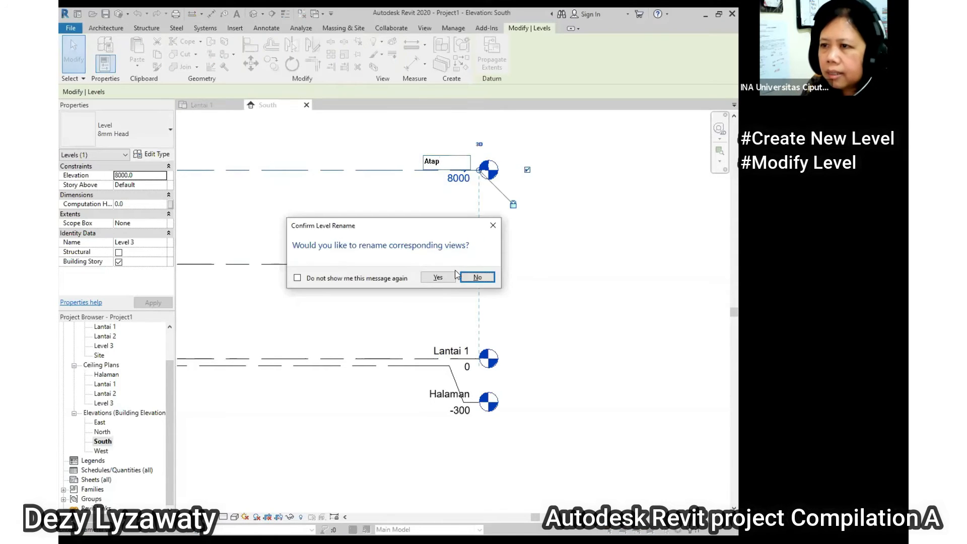
{"action": "left_click", "coordinate": [437, 278]}
{"action": "left_click", "coordinate": [557, 277]}
Review the renamed levels in the South elevation and the floor and ceiling plan views listed in the project
{"action": "scroll", "coordinate": [557, 277], "scroll_direction": "down", "scroll_amount": 3}
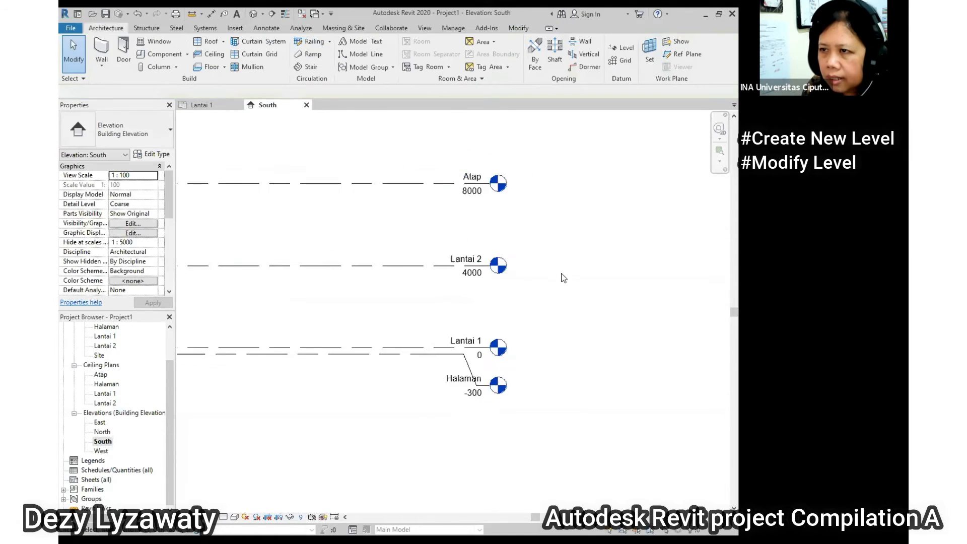
{"action": "middle_click_drag", "start_coordinate": [480, 320], "coordinate": [602, 331]}
{"action": "scroll", "coordinate": [557, 319], "scroll_direction": "down", "scroll_amount": 1}
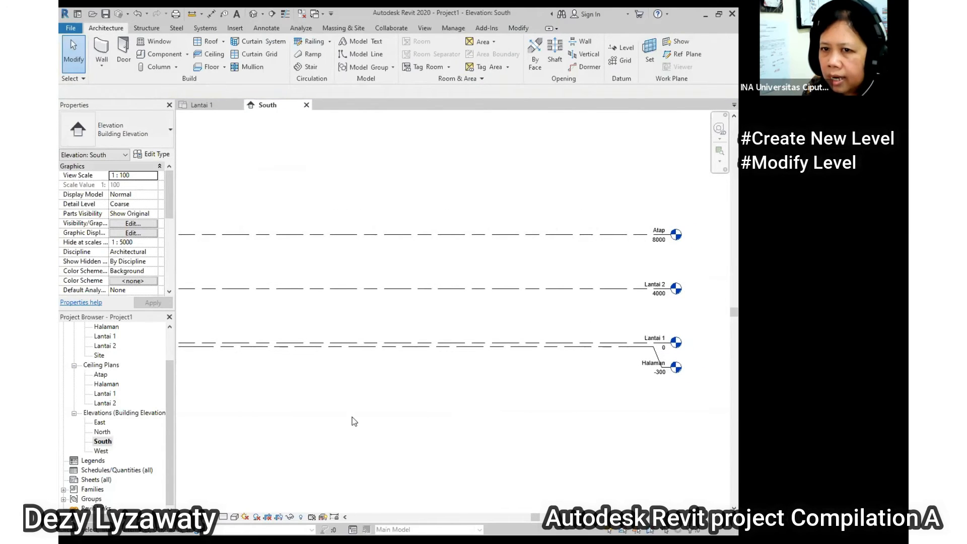
{"action": "left_click_drag", "start_coordinate": [167, 380], "coordinate": [168, 354]}
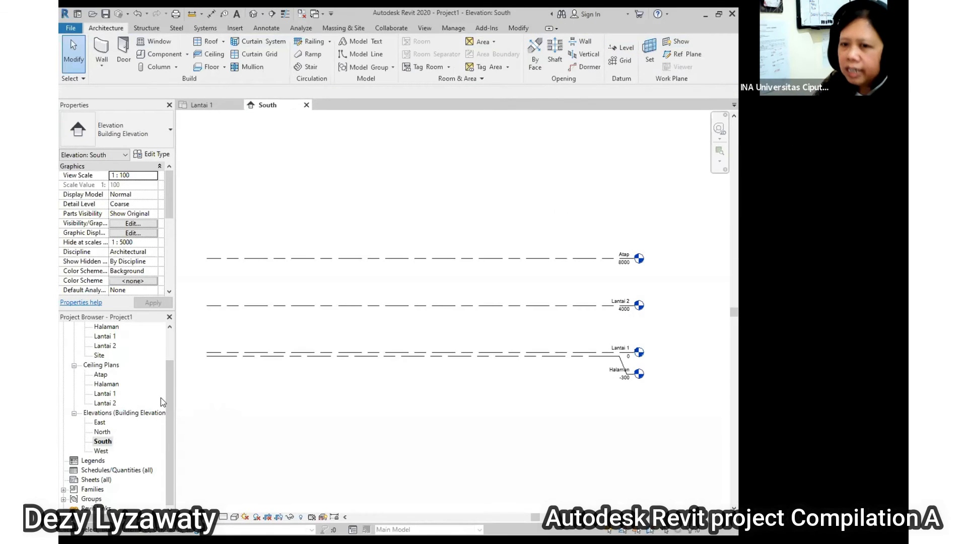
{"action": "left_click_drag", "start_coordinate": [171, 377], "coordinate": [176, 343]}
{"action": "scroll", "coordinate": [150, 365], "scroll_direction": "up", "scroll_amount": 1}
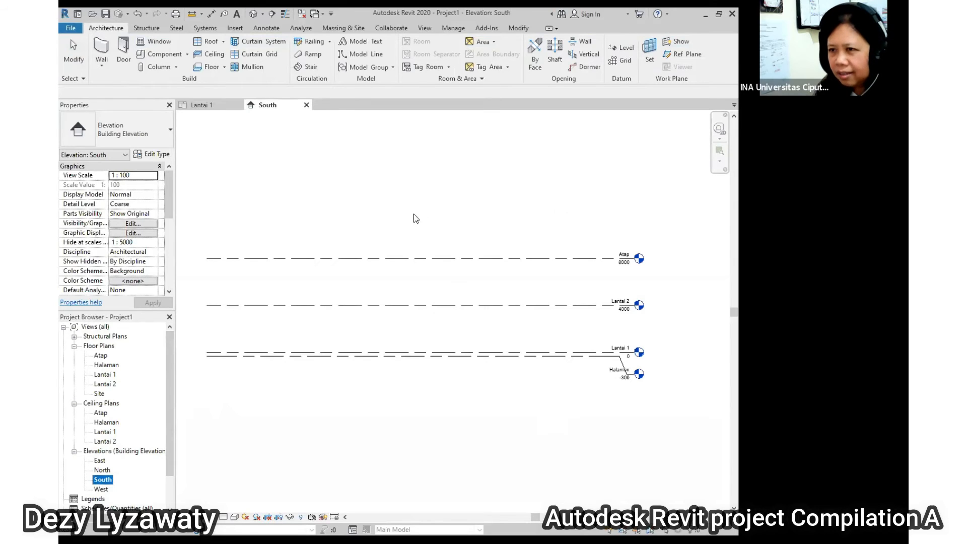
Open the Lantai 1 floor plan view
{"action": "left_click", "coordinate": [575, 318]}
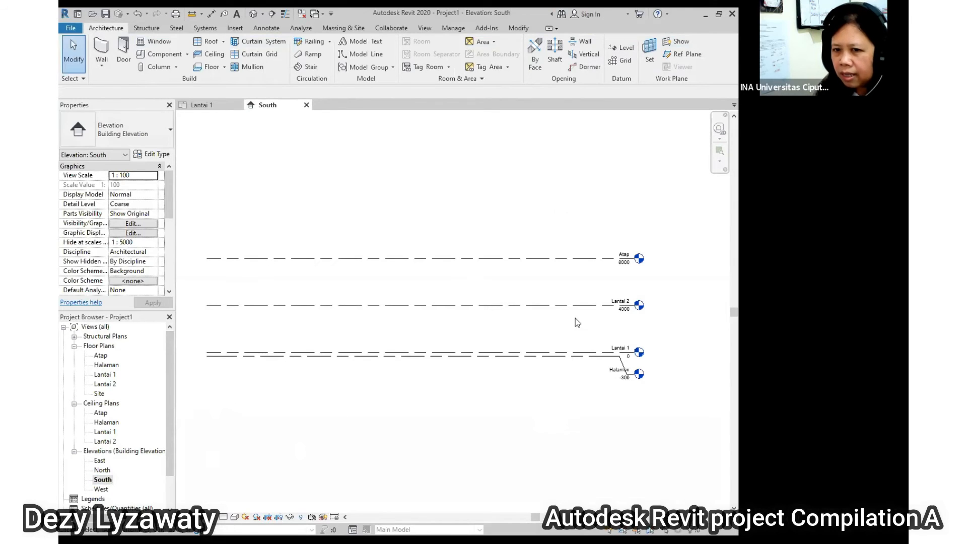
{"action": "middle_click_drag", "start_coordinate": [508, 373], "coordinate": [518, 371]}
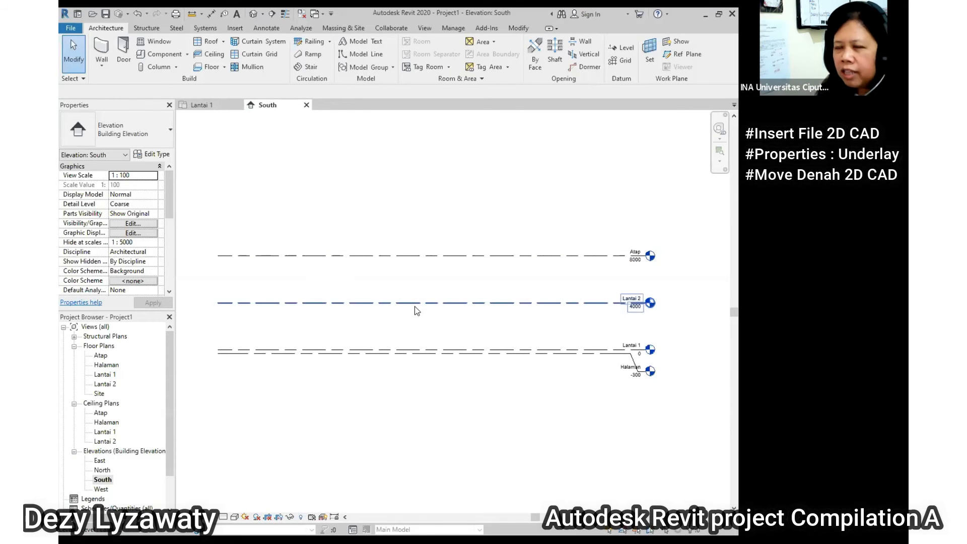
{"action": "double_click", "coordinate": [104, 375]}
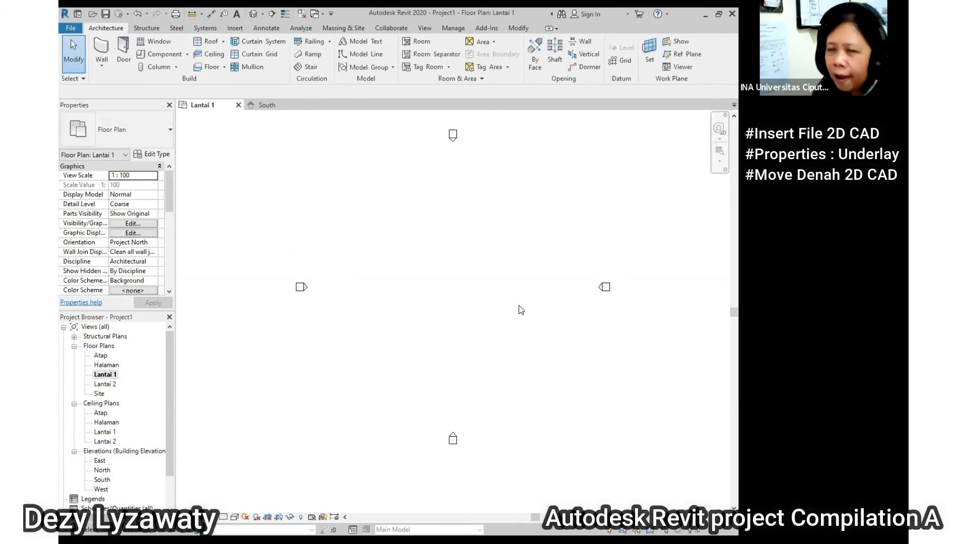
{"action": "mouse_move", "coordinate": [539, 318]}
{"action": "middle_mouse_down"}
{"action": "mouse_move", "coordinate": [540, 296]}
{"action": "mouse_move", "coordinate": [522, 317]}
{"action": "middle_mouse_up"}
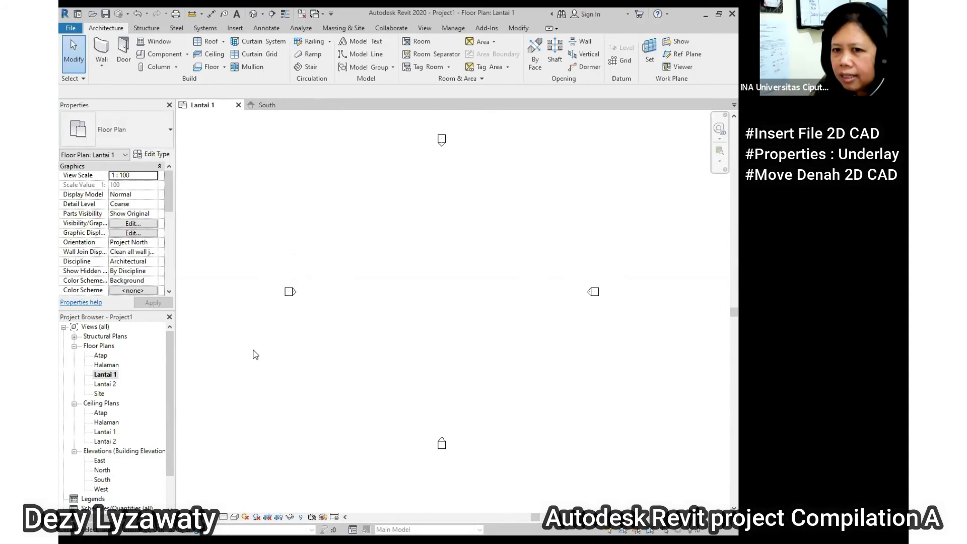
{"action": "left_click", "coordinate": [101, 346]}
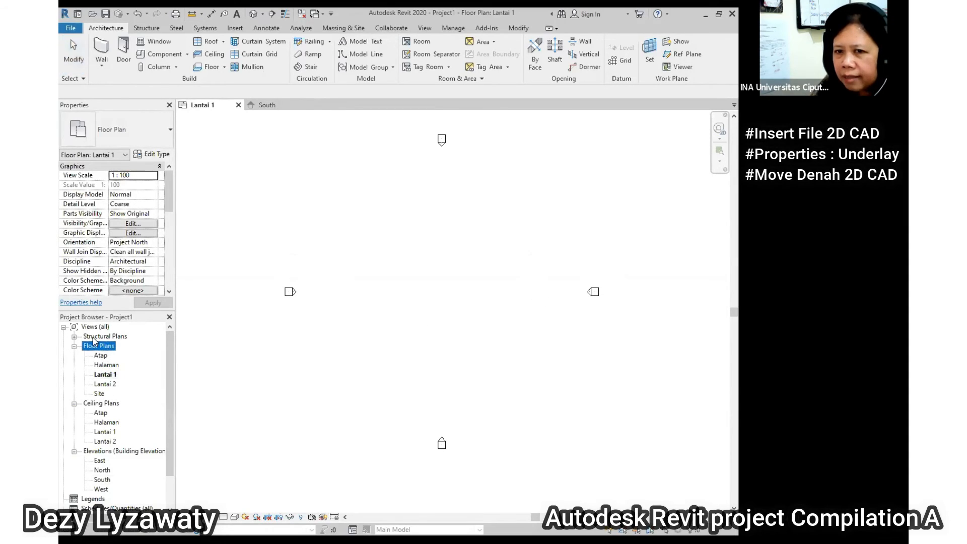
{"action": "double_click", "coordinate": [112, 376]}
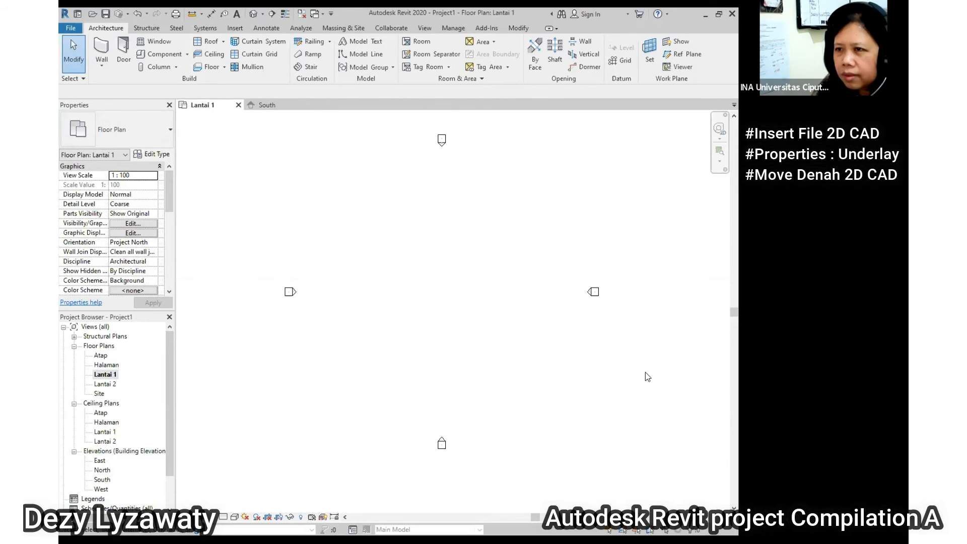
Start a CAD import and select REVIT MINGGU 2 Lantai 1.dwg from 01 MATERI MINGGU KE 2, within the 04D UNIVERSITAS CIPUTRA folder on drive D
{"action": "left_click", "coordinate": [235, 31]}
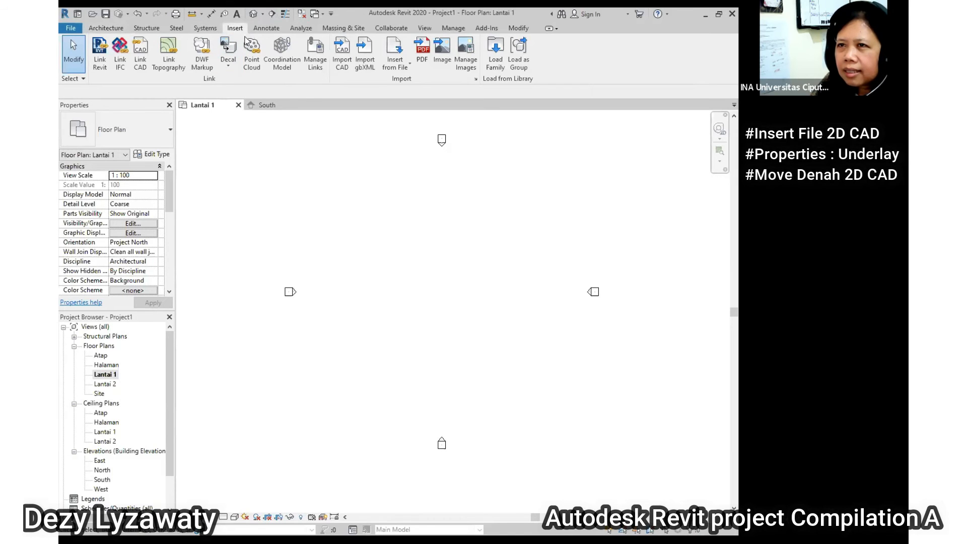
{"action": "left_click", "coordinate": [343, 58]}
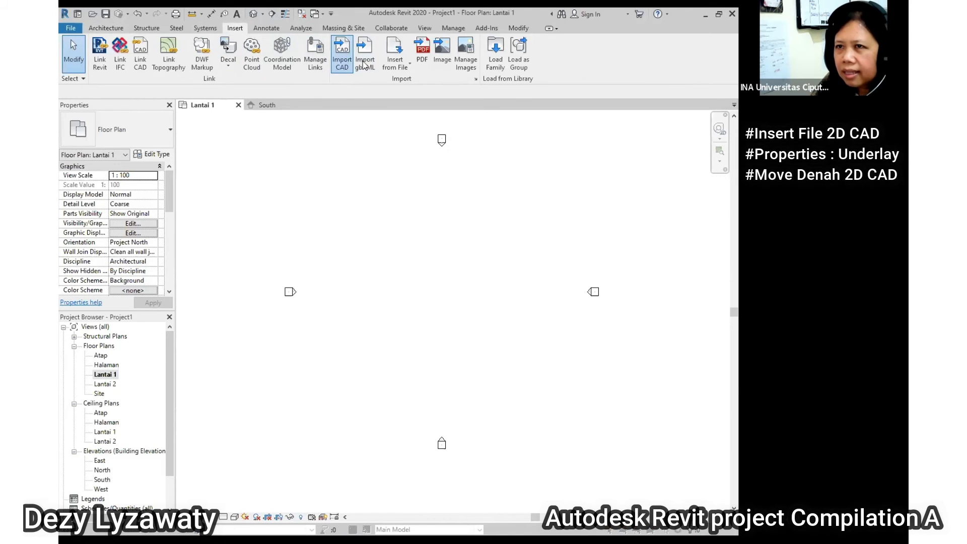
{"action": "left_click", "coordinate": [416, 145]}
{"action": "left_click", "coordinate": [323, 223]}
{"action": "scroll", "coordinate": [373, 237], "scroll_direction": "down", "scroll_amount": 1}
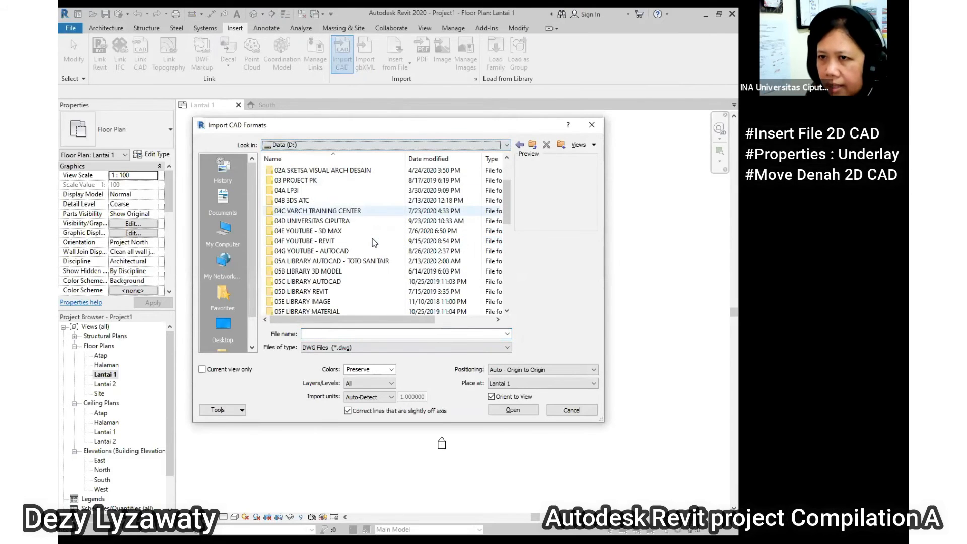
{"action": "double_click", "coordinate": [345, 221]}
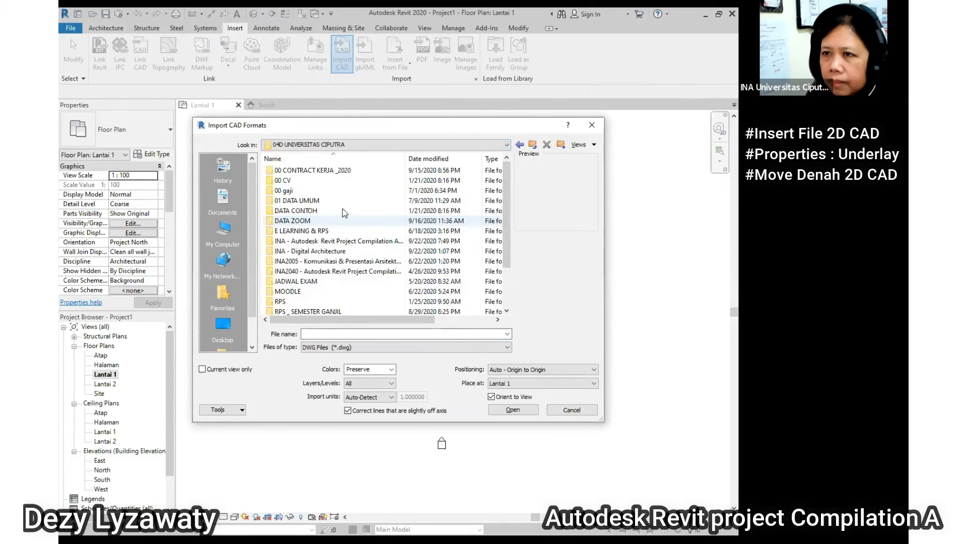
{"action": "double_click", "coordinate": [347, 240]}
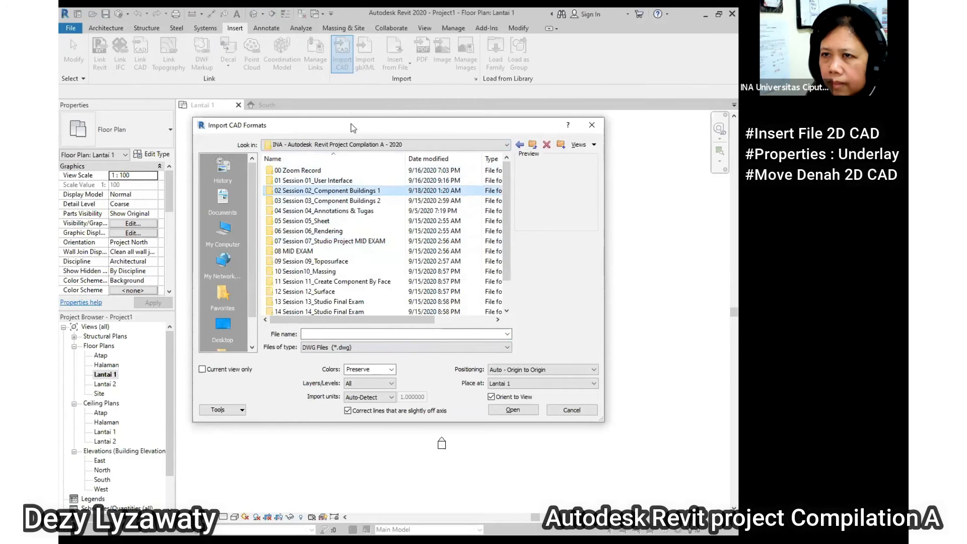
{"action": "left_click", "coordinate": [359, 199]}
{"action": "double_click", "coordinate": [360, 200]}
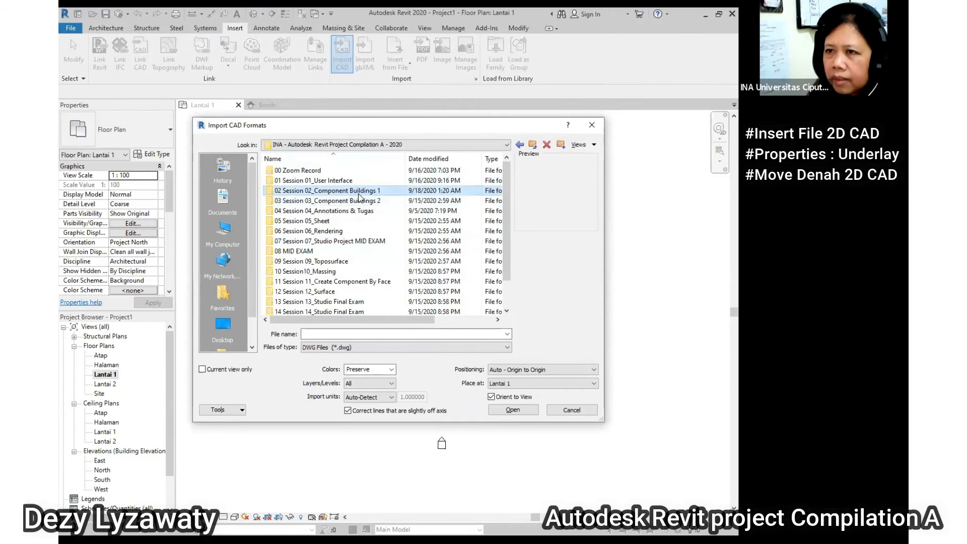
{"action": "double_click", "coordinate": [339, 178]}
{"action": "left_click", "coordinate": [336, 171]}
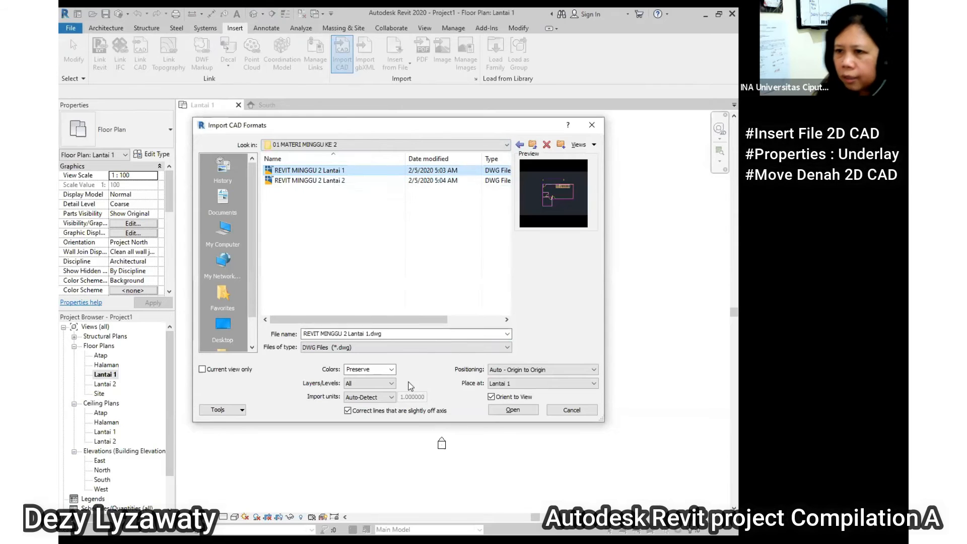
Import the drawing with millimeter units and Manual - Origin positioning, placing it at the centre between the four elevation markers
{"action": "left_click", "coordinate": [376, 395]}
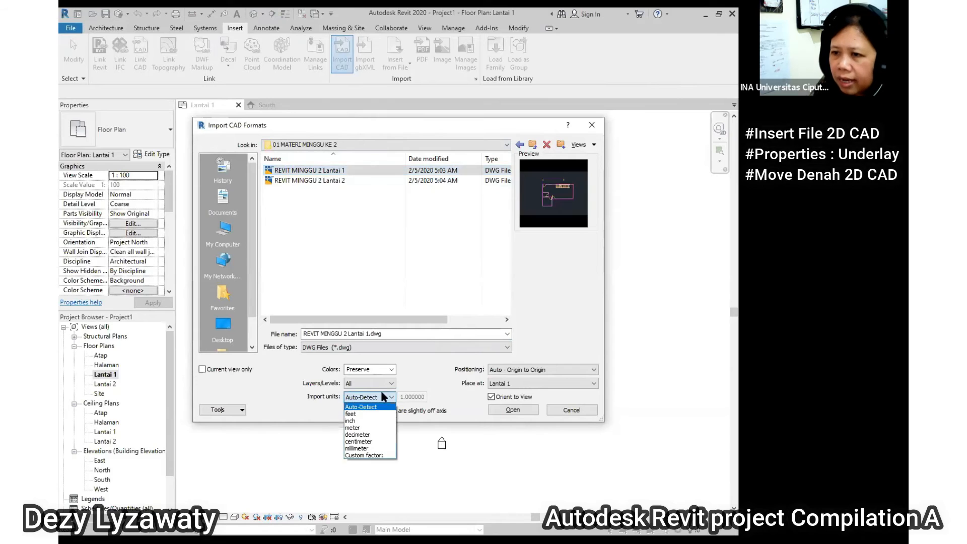
{"action": "left_click", "coordinate": [372, 449]}
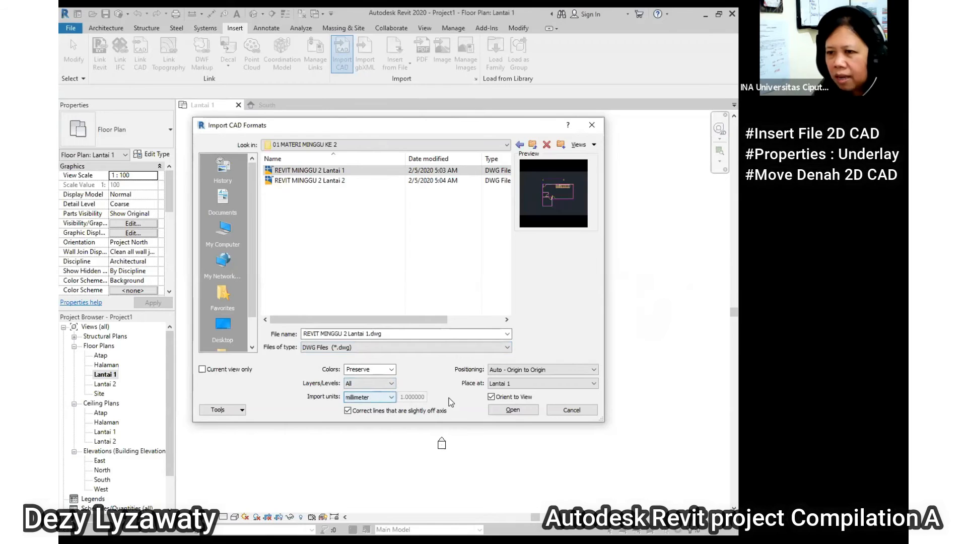
{"action": "left_click", "coordinate": [521, 370]}
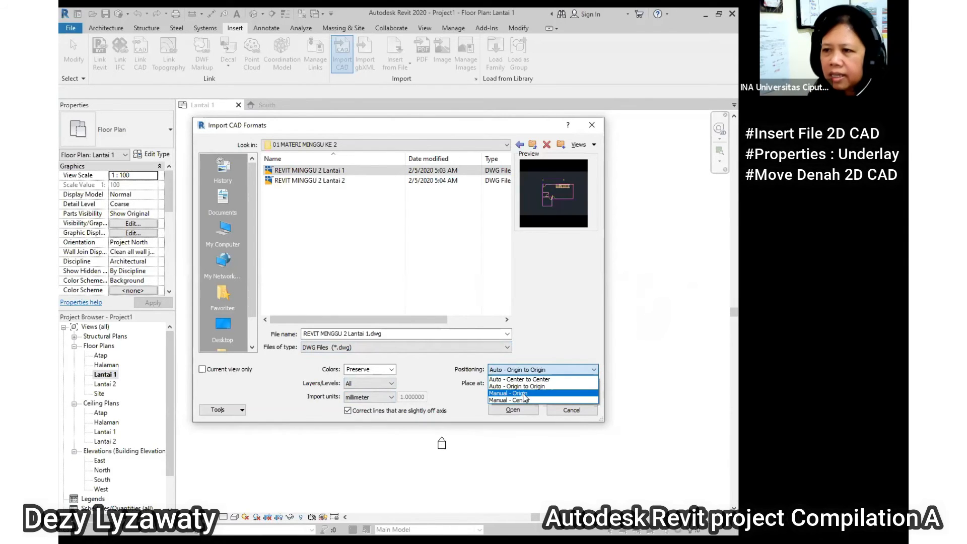
{"action": "left_click", "coordinate": [523, 393]}
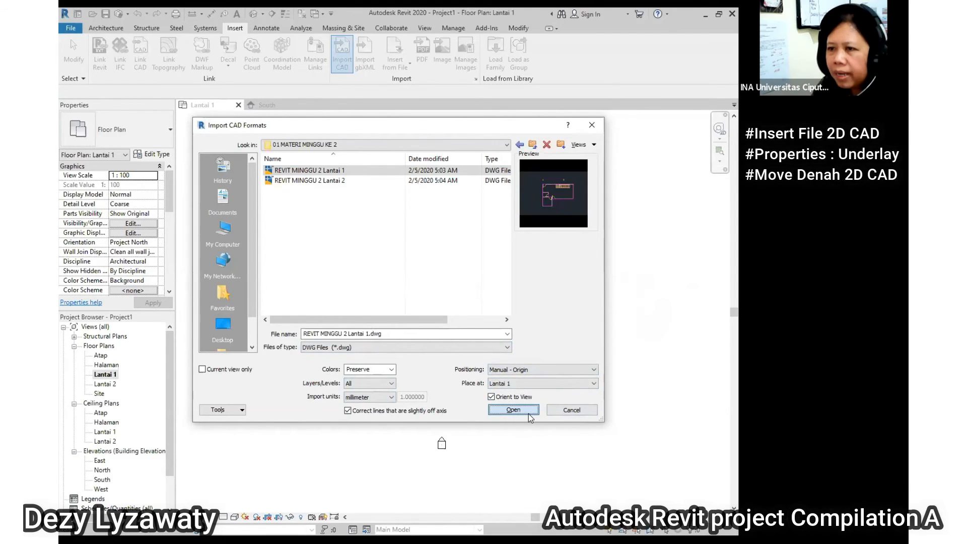
{"action": "left_click", "coordinate": [513, 410]}
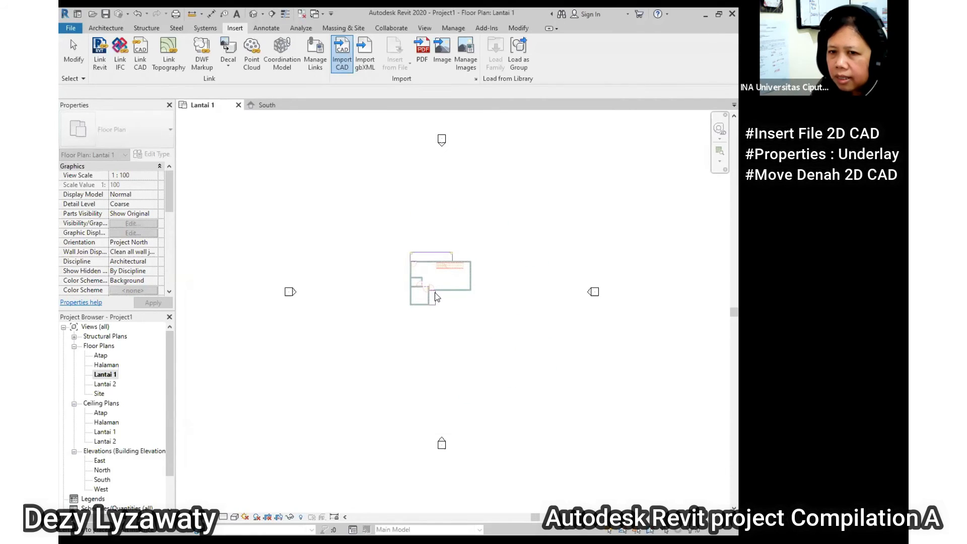
{"action": "left_click", "coordinate": [434, 296]}
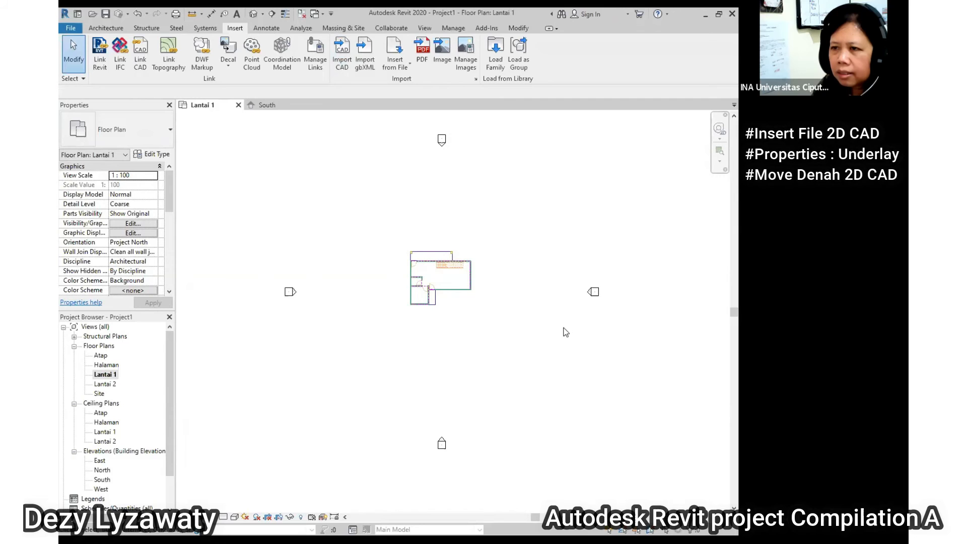
{"action": "mouse_move", "coordinate": [507, 328]}
{"action": "middle_mouse_down"}
{"action": "mouse_move", "coordinate": [524, 350]}
{"action": "mouse_move", "coordinate": [513, 326]}
{"action": "middle_mouse_up"}
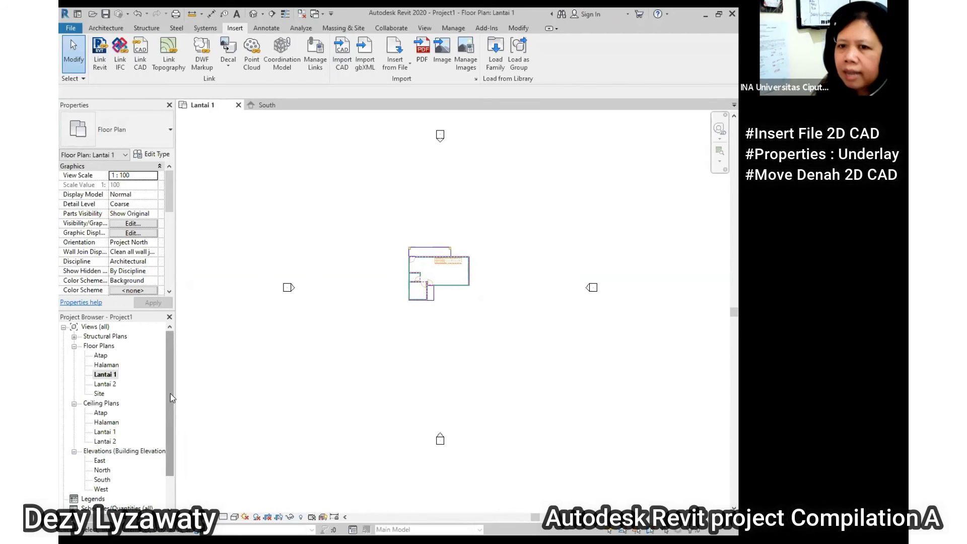
Open the Lantai 2 floor plan view and bring the underlaid first-floor drawing into closer view
{"action": "left_click", "coordinate": [112, 346]}
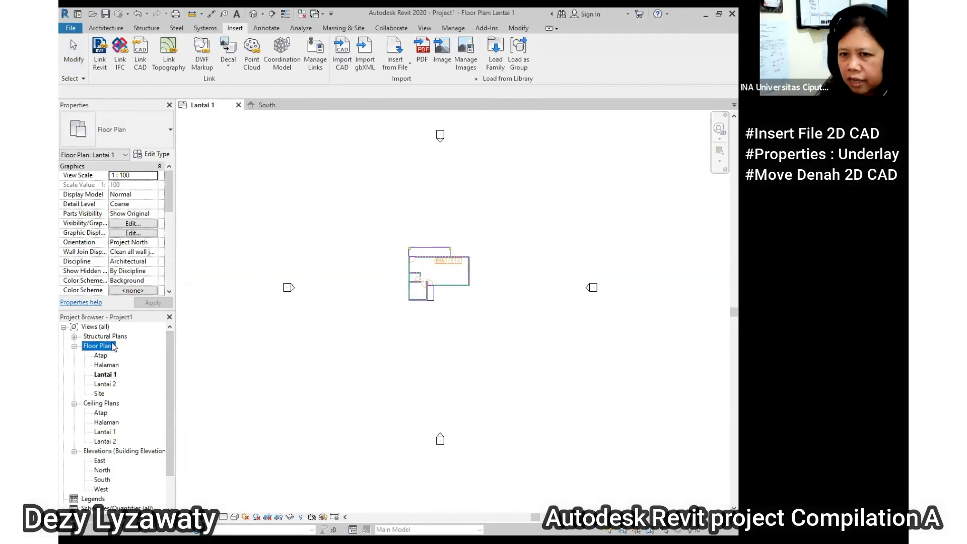
{"action": "double_click", "coordinate": [111, 384]}
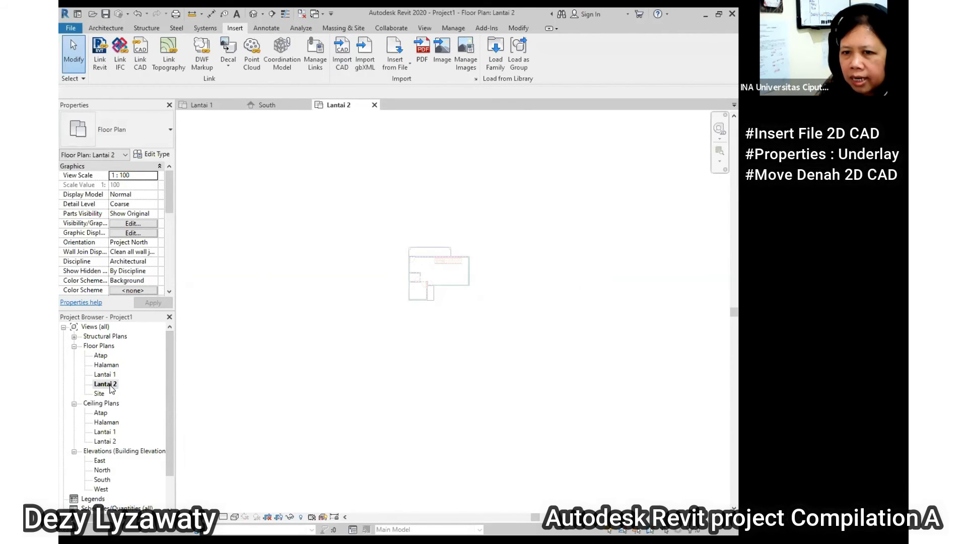
{"action": "scroll", "coordinate": [375, 353], "scroll_direction": "down", "scroll_amount": 2}
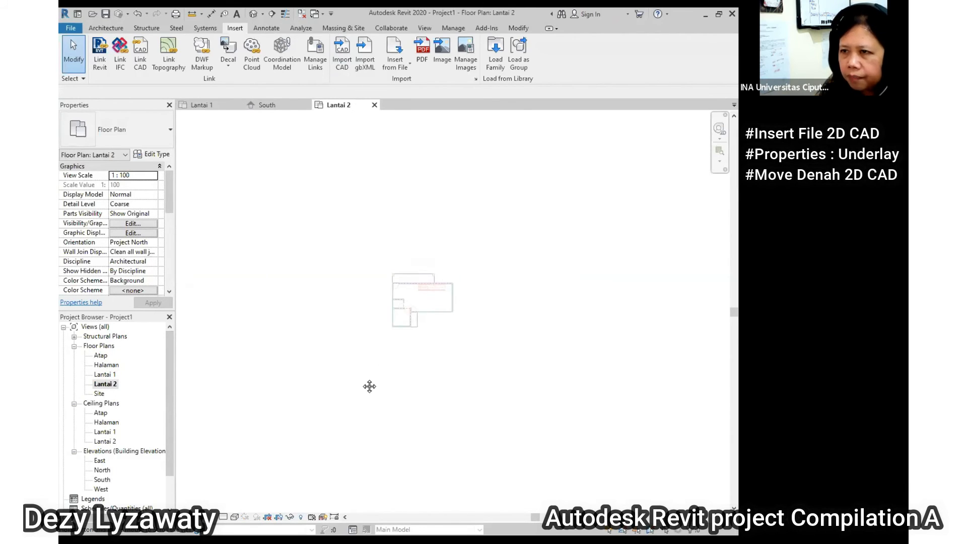
{"action": "scroll", "coordinate": [395, 337], "scroll_direction": "up", "scroll_amount": 3}
{"action": "mouse_move", "coordinate": [395, 336]}
{"action": "middle_mouse_down"}
{"action": "mouse_move", "coordinate": [403, 339]}
{"action": "mouse_move", "coordinate": [374, 321]}
{"action": "mouse_move", "coordinate": [395, 352]}
{"action": "middle_mouse_up"}
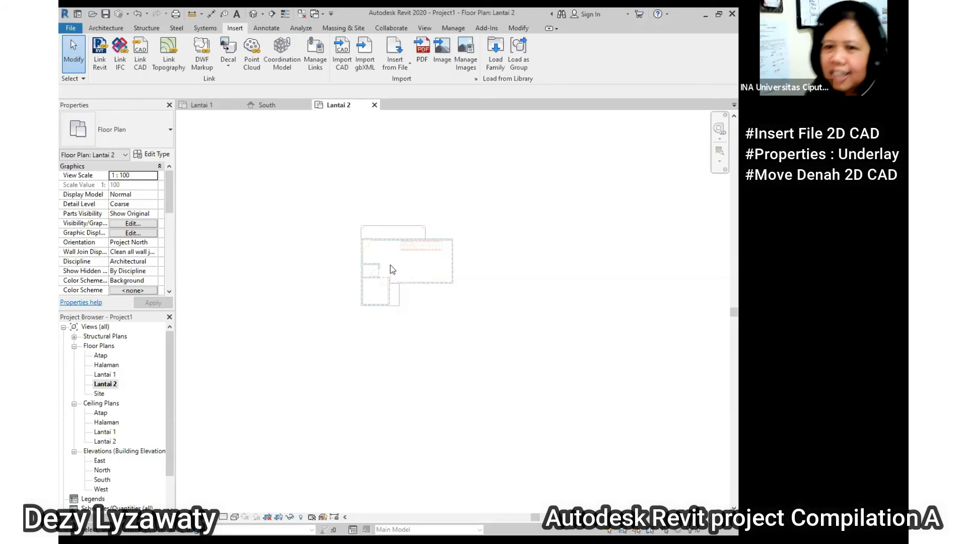
Set the Lantai 2 plan's underlay base level to None, and restore it to Lantai 1
{"action": "left_click_drag", "start_coordinate": [170, 205], "coordinate": [171, 237]}
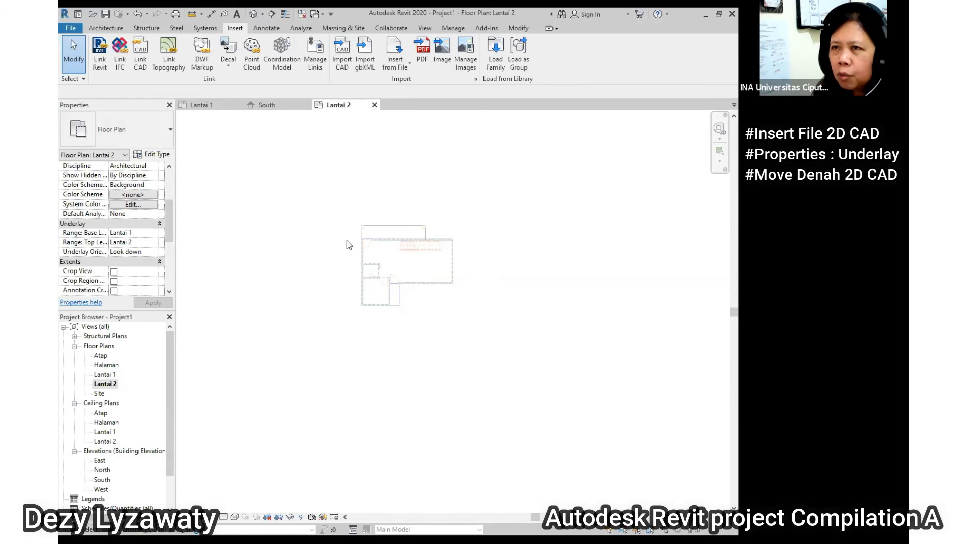
{"action": "mouse_move", "coordinate": [171, 233]}
{"action": "left_mouse_down"}
{"action": "mouse_move", "coordinate": [172, 241]}
{"action": "mouse_move", "coordinate": [172, 211]}
{"action": "mouse_move", "coordinate": [175, 240]}
{"action": "left_mouse_up"}
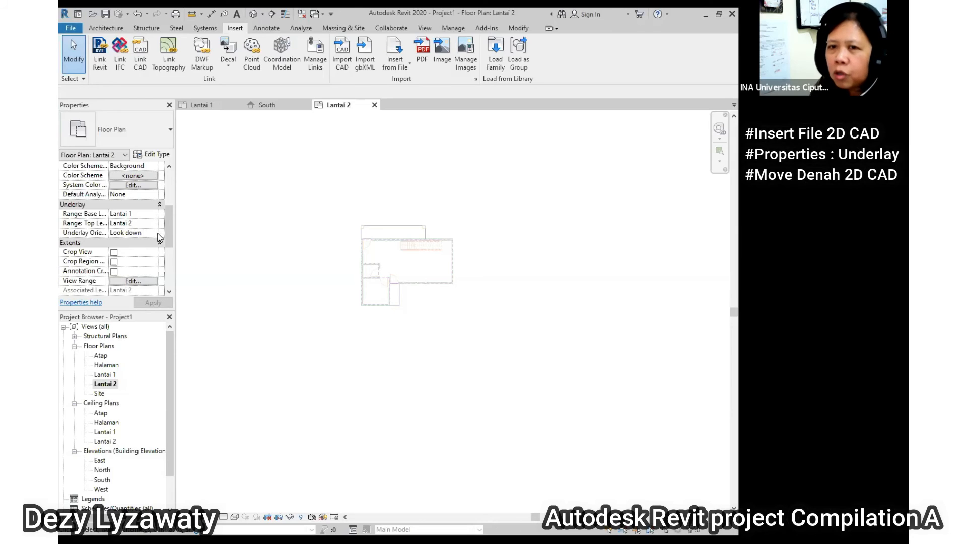
{"action": "left_click", "coordinate": [153, 214]}
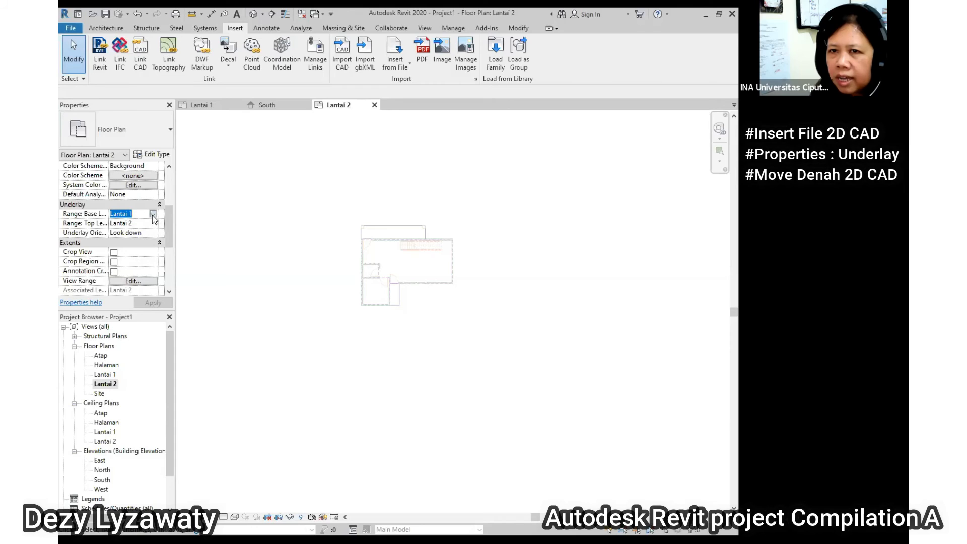
{"action": "left_click", "coordinate": [154, 215]}
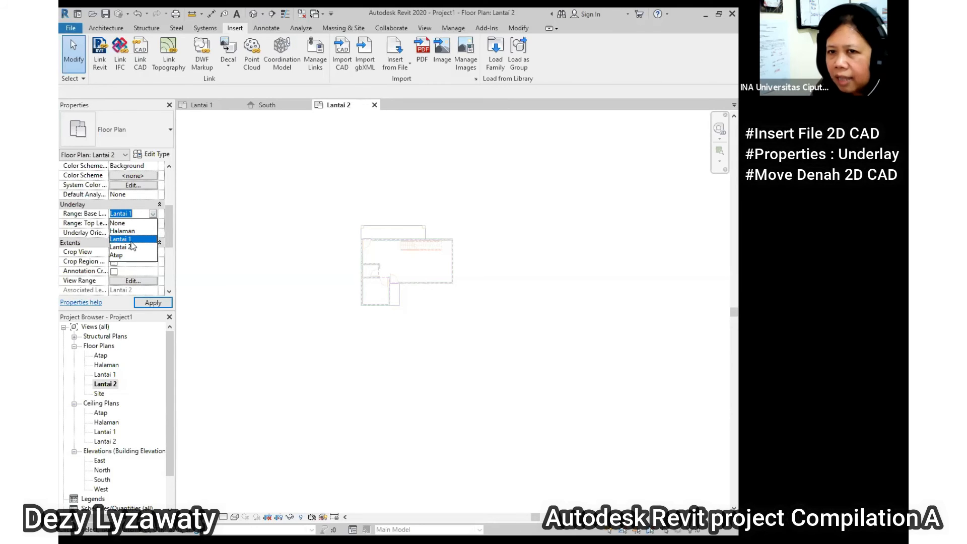
{"action": "left_click", "coordinate": [153, 214]}
{"action": "left_click", "coordinate": [153, 214]}
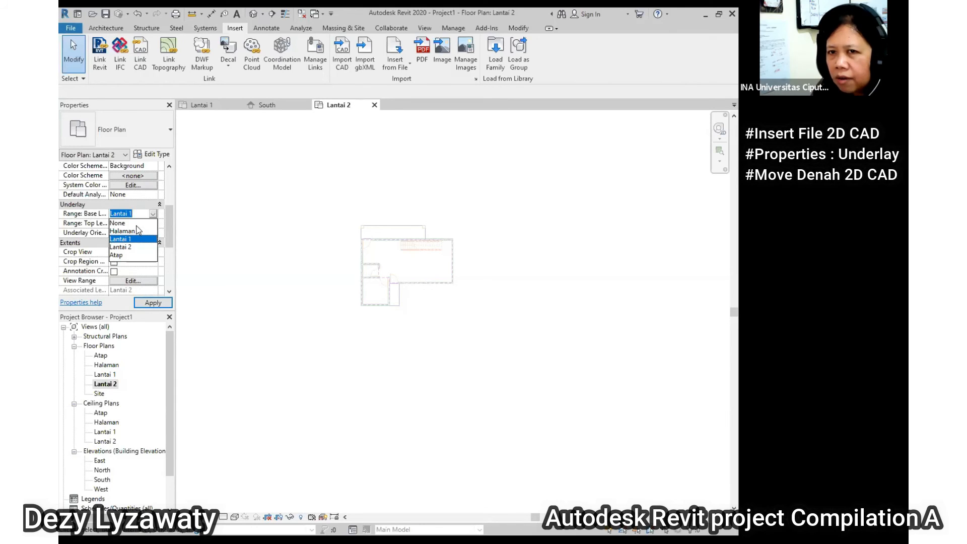
{"action": "left_click", "coordinate": [118, 223]}
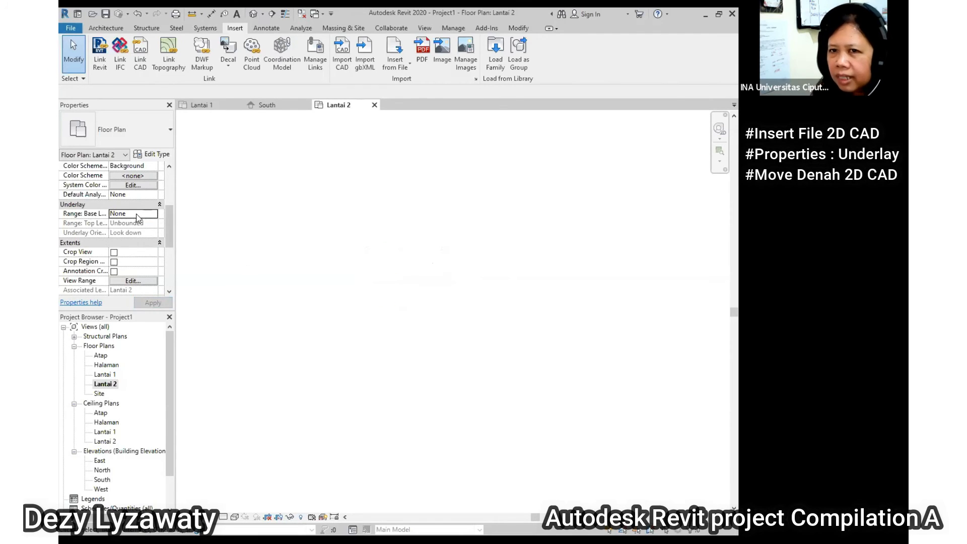
{"action": "left_click", "coordinate": [154, 215]}
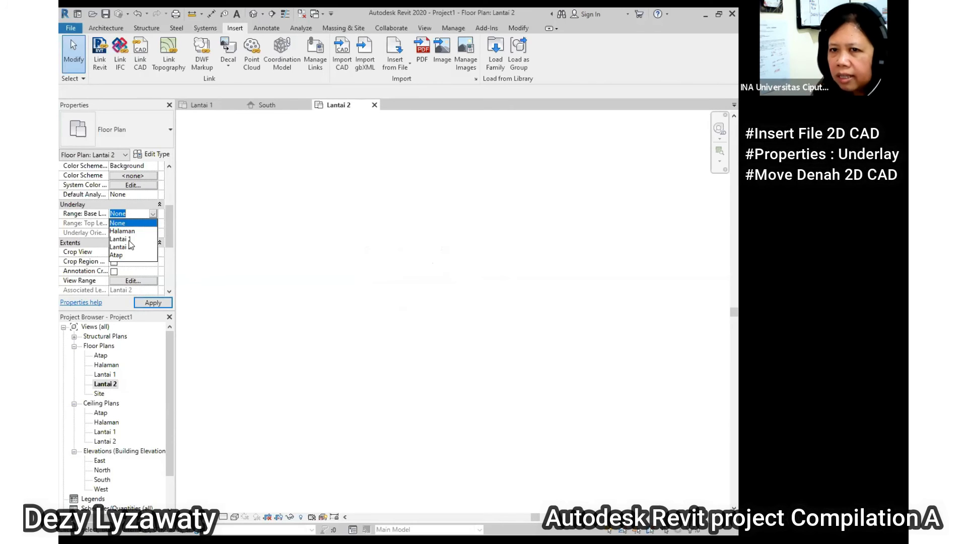
{"action": "left_click", "coordinate": [131, 243]}
{"action": "middle_click_drag", "start_coordinate": [437, 281], "coordinate": [380, 262]}
{"action": "scroll", "coordinate": [329, 230], "scroll_direction": "up", "scroll_amount": 3}
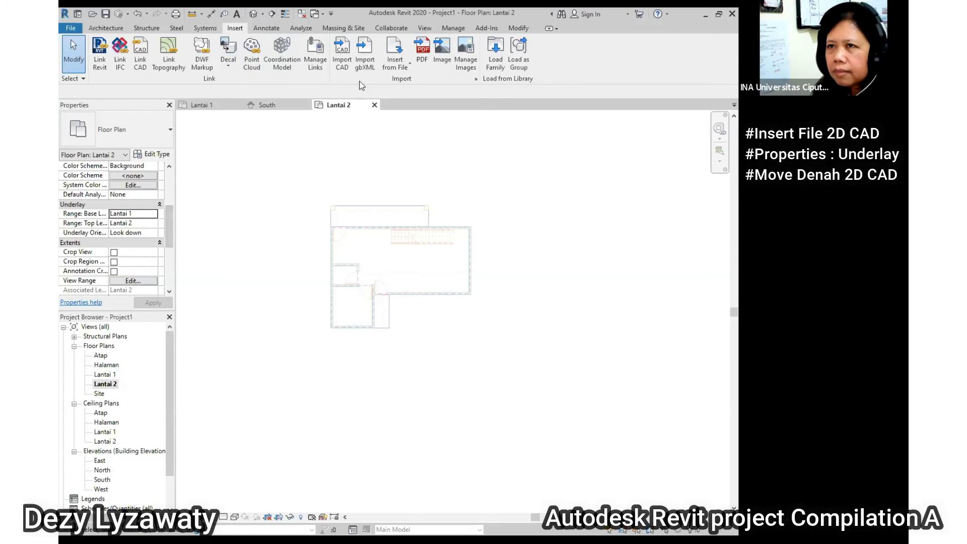
Import REVIT MINGGU 2 Lantai 2.dwg with millimeter units and Manual - Origin positioning at Lantai 2, placing it to the right of the underlaid first-floor plan
{"action": "left_click", "coordinate": [342, 61]}
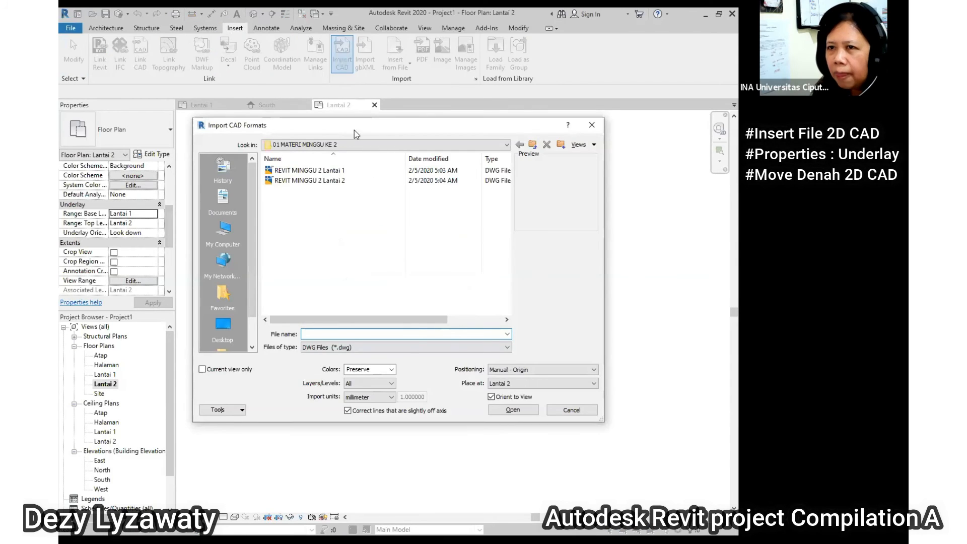
{"action": "left_click", "coordinate": [296, 182]}
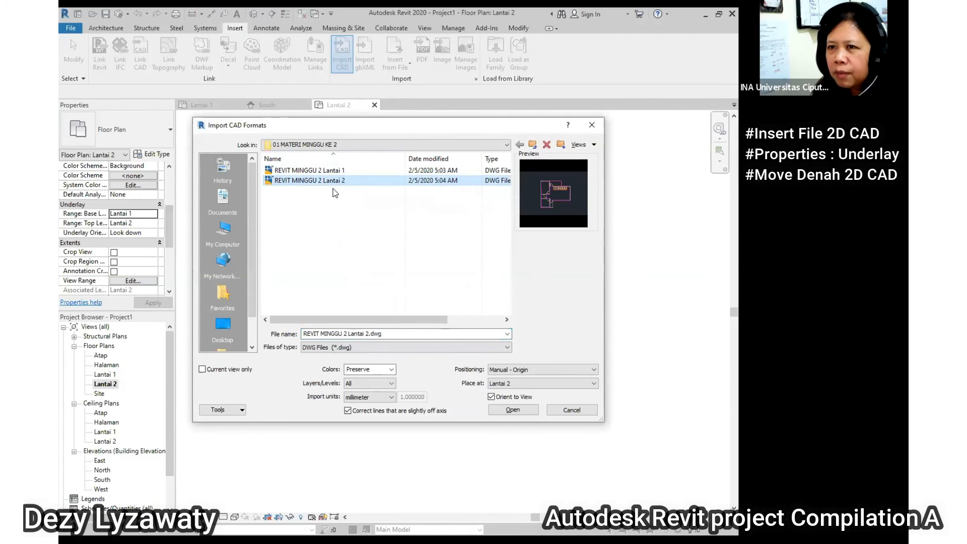
{"action": "left_click", "coordinate": [375, 398]}
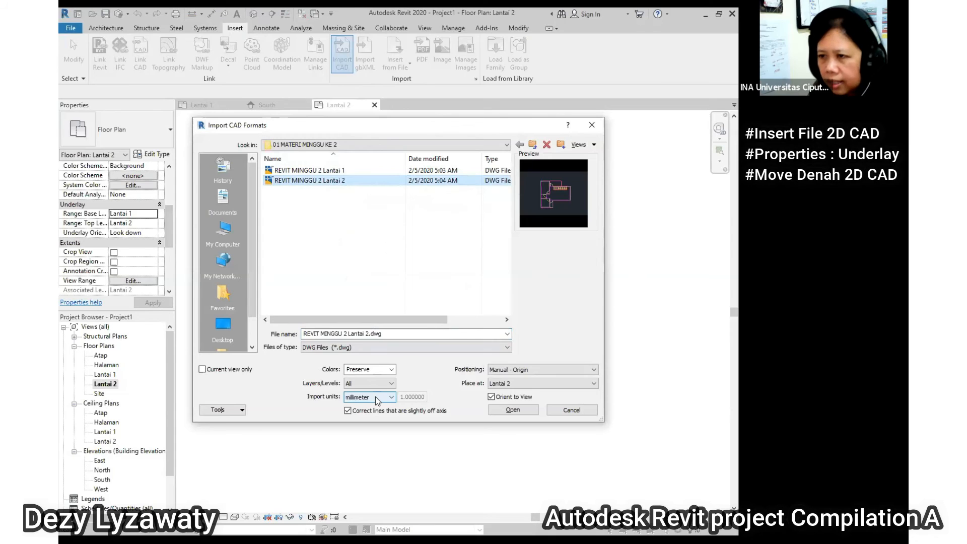
{"action": "left_click", "coordinate": [520, 371]}
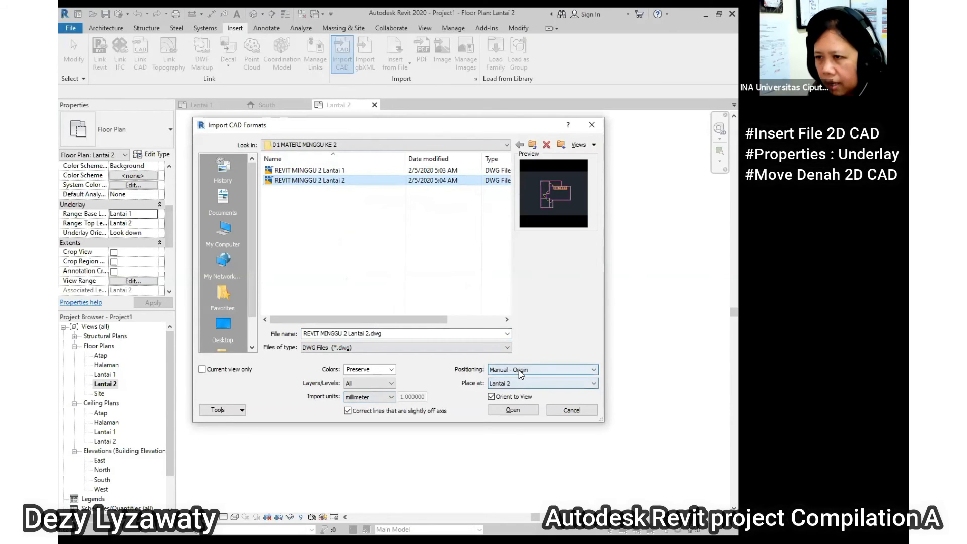
{"action": "left_click", "coordinate": [514, 410]}
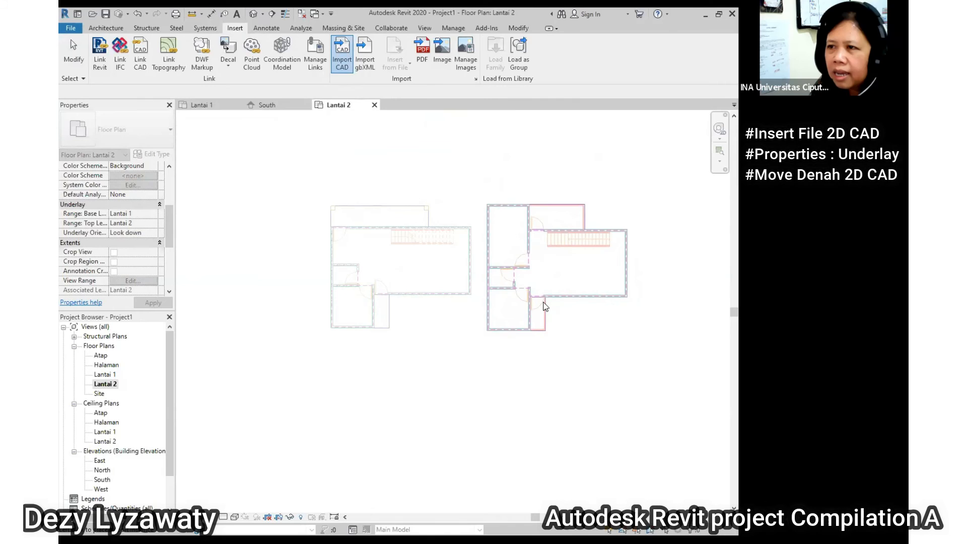
{"action": "left_click", "coordinate": [545, 308]}
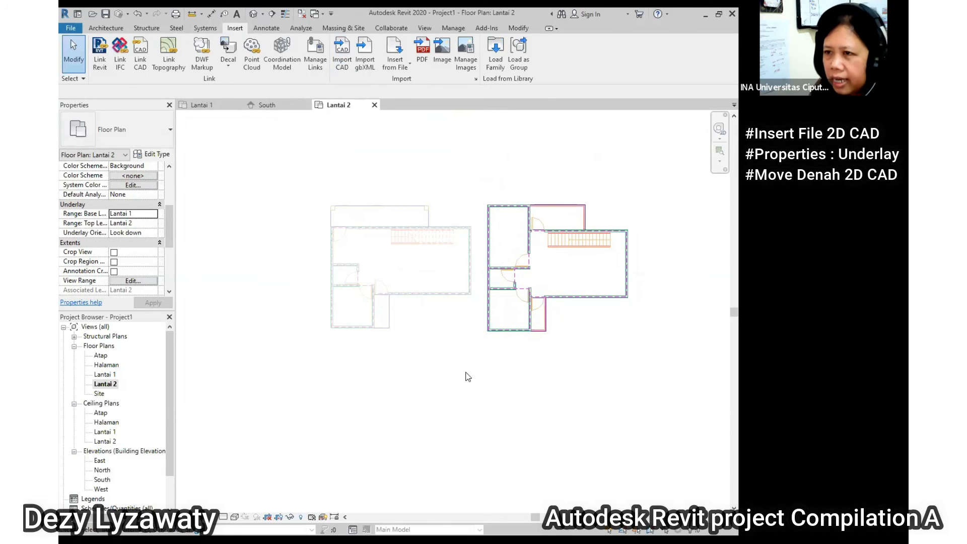
Shift the imported Lantai 2 drawing freehand slightly up and to the right, keeping it clear of the underlaid first-floor plan
{"action": "scroll", "coordinate": [461, 337], "scroll_direction": "up", "scroll_amount": 4}
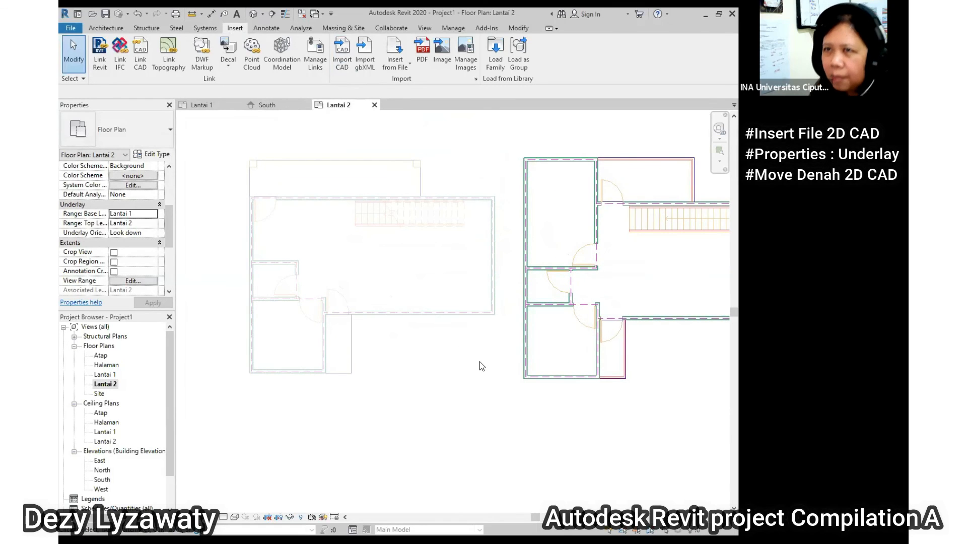
{"action": "left_click", "coordinate": [559, 154]}
{"action": "left_click", "coordinate": [559, 143]}
{"action": "scroll", "coordinate": [634, 194], "scroll_direction": "down", "scroll_amount": 1}
{"action": "middle_click_drag", "start_coordinate": [635, 195], "coordinate": [566, 216]}
{"action": "left_click", "coordinate": [498, 191]}
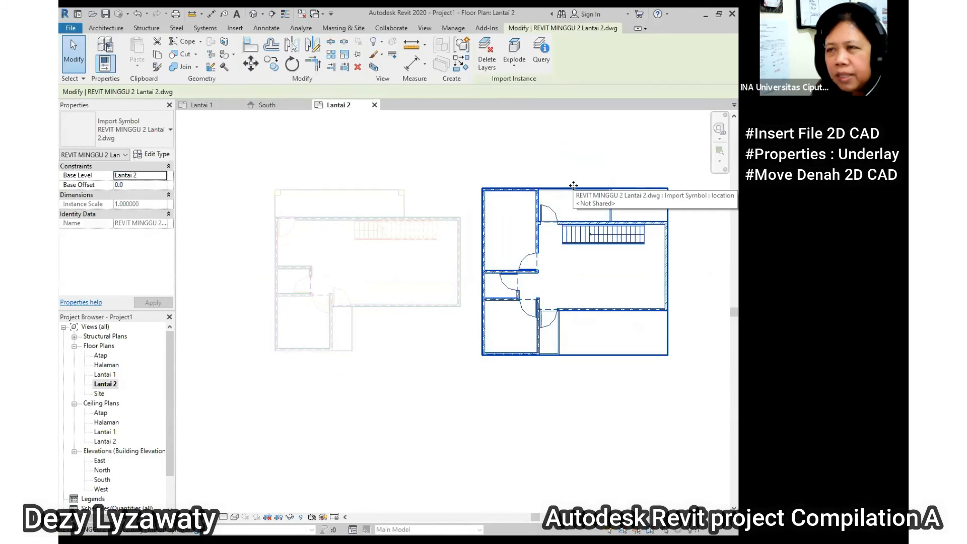
{"action": "mouse_move", "coordinate": [574, 186]}
{"action": "left_mouse_down"}
{"action": "mouse_move", "coordinate": [609, 164]}
{"action": "mouse_move", "coordinate": [599, 173]}
{"action": "mouse_move", "coordinate": [598, 152]}
{"action": "mouse_move", "coordinate": [543, 157]}
{"action": "mouse_move", "coordinate": [551, 196]}
{"action": "mouse_move", "coordinate": [416, 207]}
{"action": "mouse_move", "coordinate": [348, 193]}
{"action": "mouse_move", "coordinate": [374, 226]}
{"action": "mouse_move", "coordinate": [477, 291]}
{"action": "mouse_move", "coordinate": [444, 147]}
{"action": "mouse_move", "coordinate": [598, 164]}
{"action": "mouse_move", "coordinate": [569, 171]}
{"action": "left_mouse_up"}
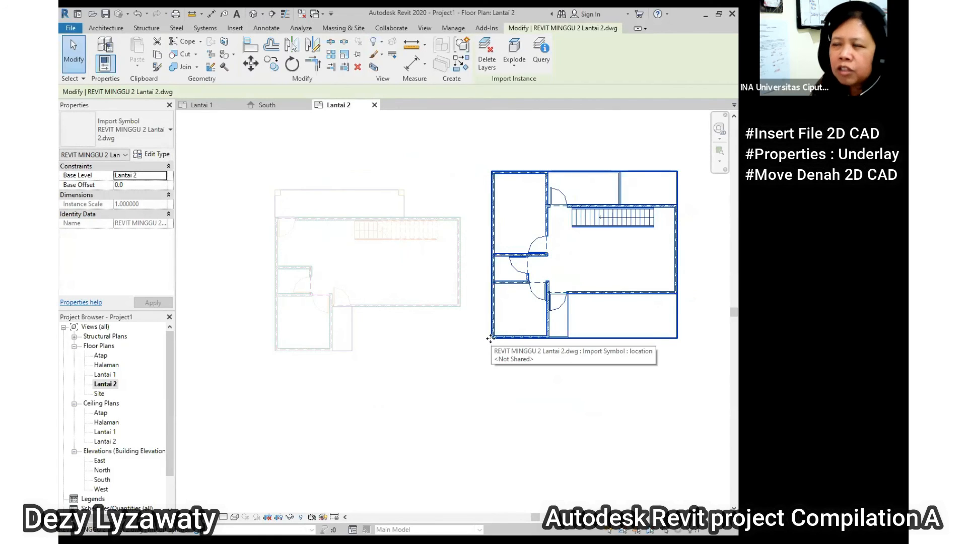
{"action": "left_click", "coordinate": [519, 138]}
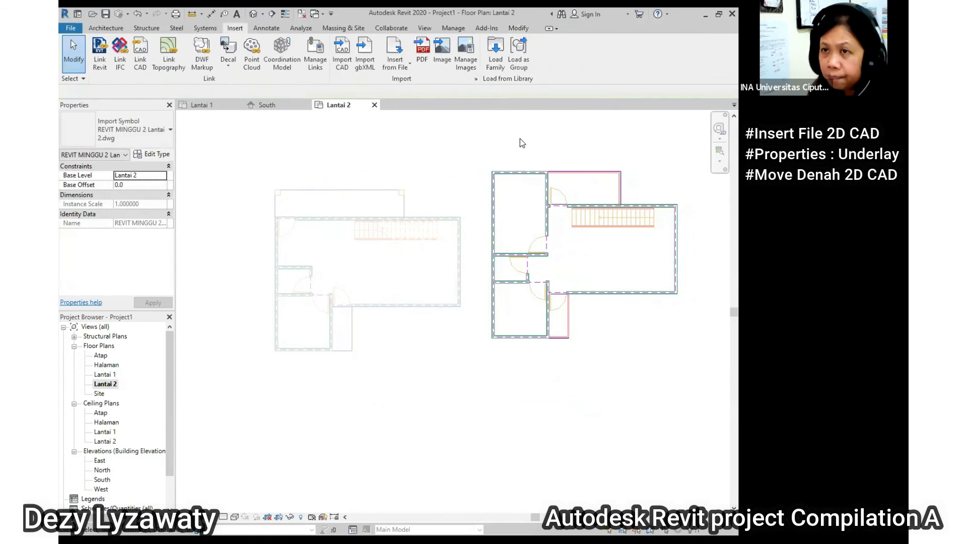
{"action": "left_click", "coordinate": [522, 183]}
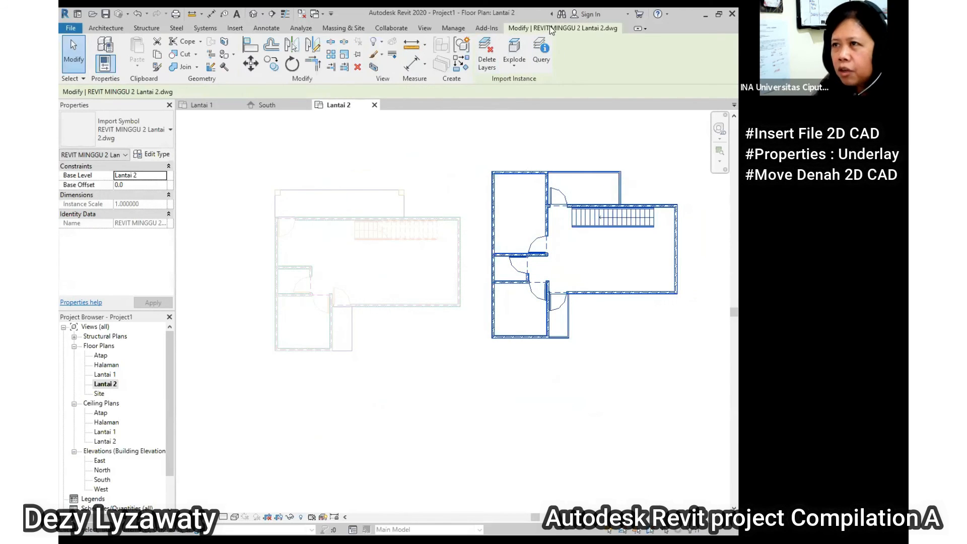
{"action": "left_click", "coordinate": [610, 129]}
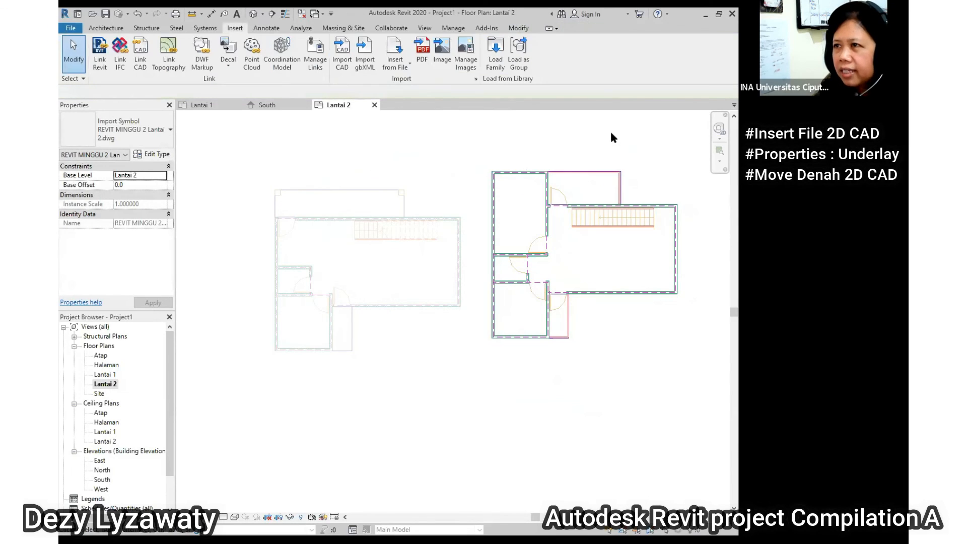
{"action": "left_click", "coordinate": [585, 171]}
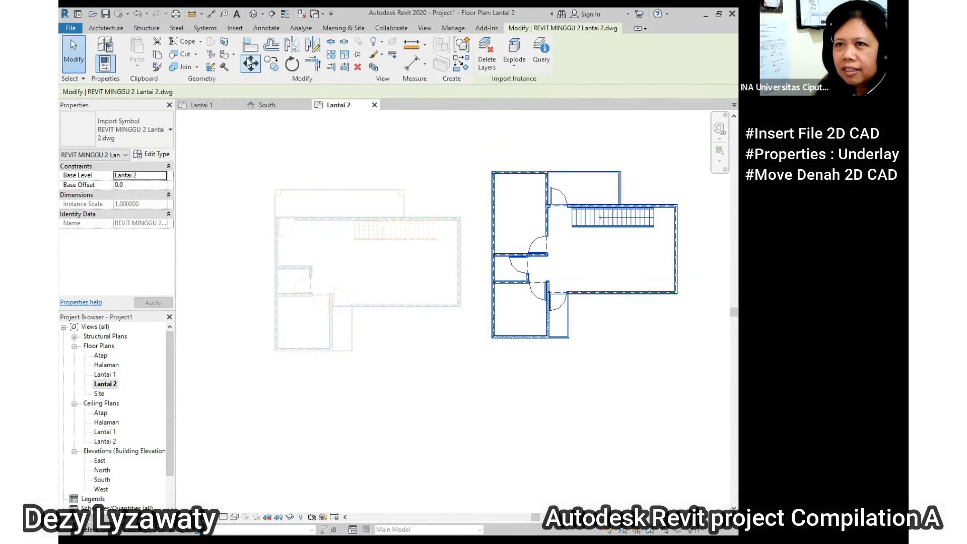
{"action": "left_click", "coordinate": [272, 64]}
{"action": "key", "text": "Escape"}
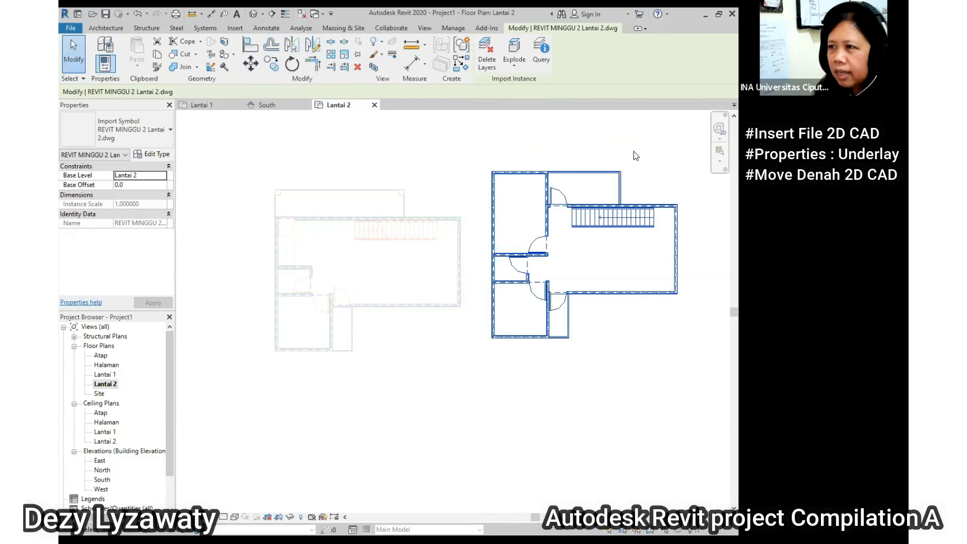
{"action": "key", "text": "Escape"}
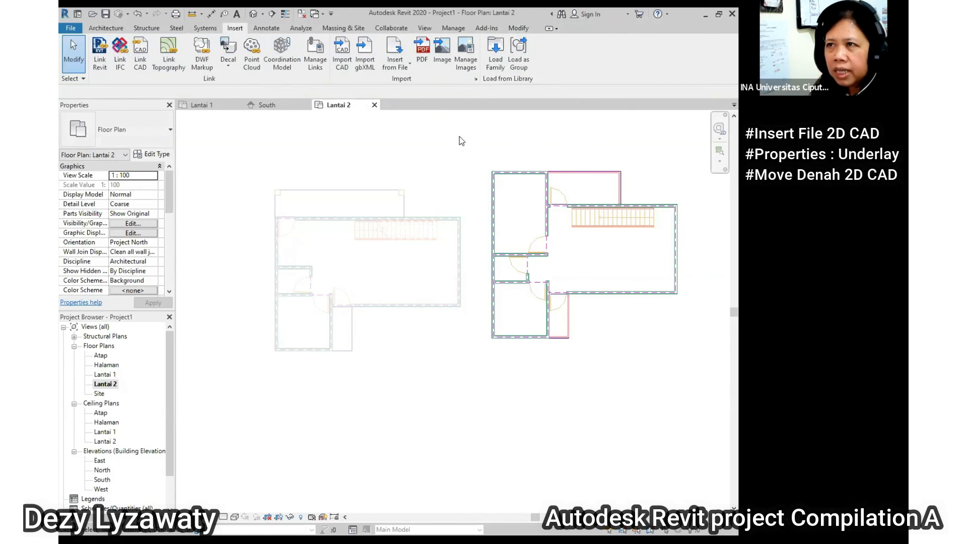
{"action": "left_click", "coordinate": [524, 28]}
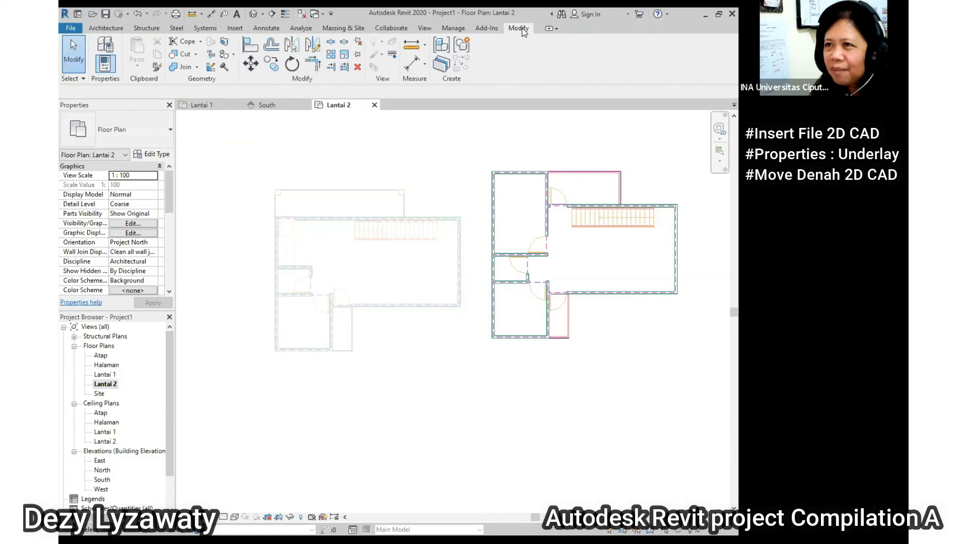
{"action": "left_click", "coordinate": [589, 173]}
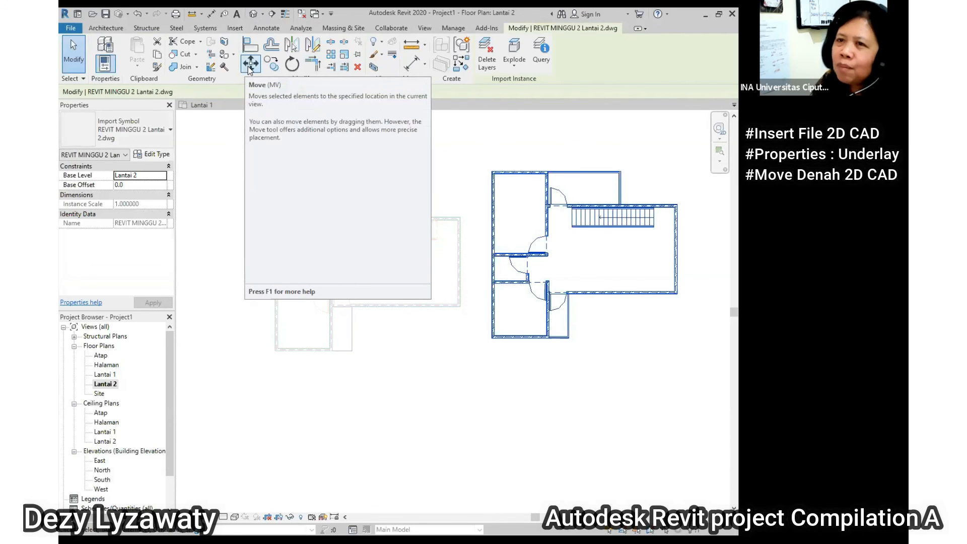
{"action": "left_click", "coordinate": [505, 157]}
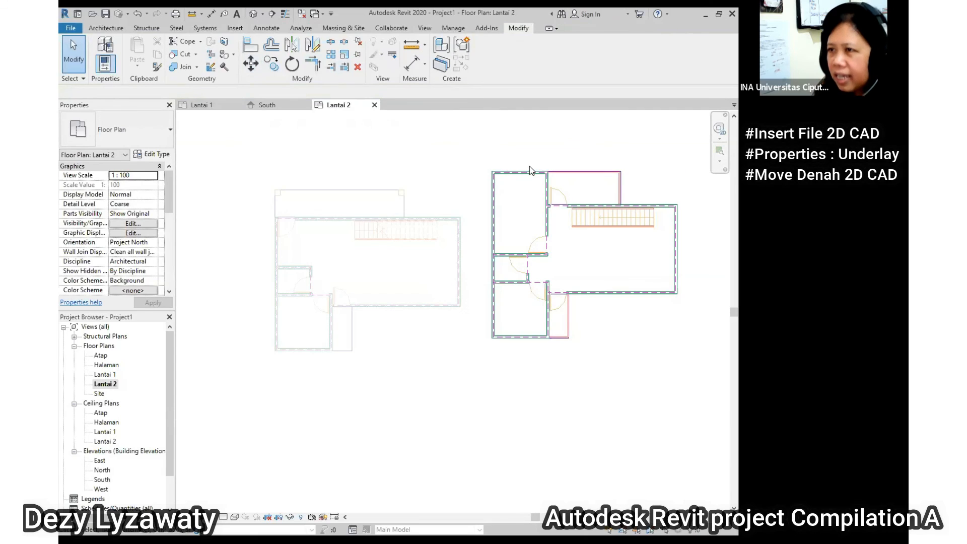
Nudge the imported Lantai 2 drawing freehand a little closer to the underlaid first-floor plan
{"action": "left_click", "coordinate": [531, 173]}
{"action": "mouse_move", "coordinate": [559, 172]}
{"action": "left_mouse_down"}
{"action": "mouse_move", "coordinate": [518, 136]}
{"action": "mouse_move", "coordinate": [560, 179]}
{"action": "mouse_move", "coordinate": [552, 155]}
{"action": "left_mouse_up"}
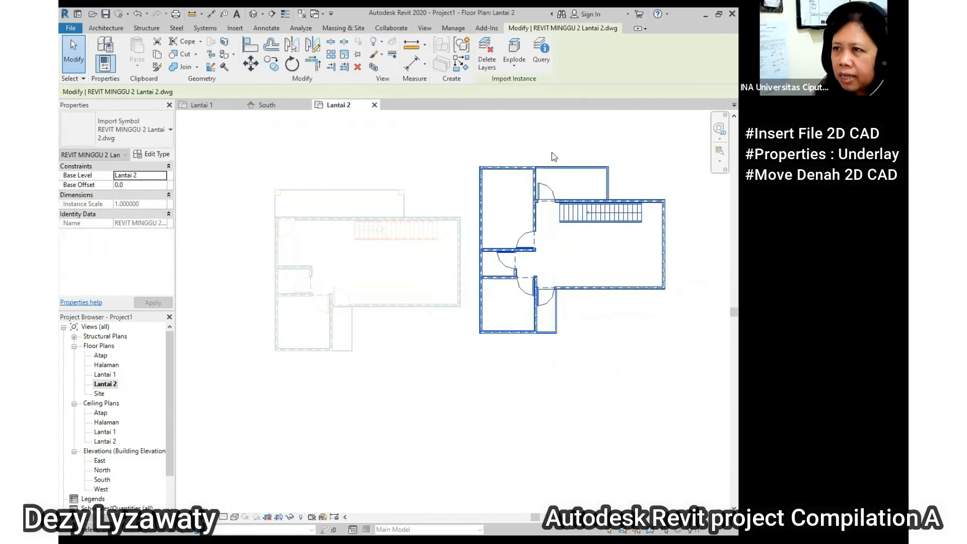
{"action": "left_click", "coordinate": [582, 183]}
{"action": "left_click", "coordinate": [582, 167]}
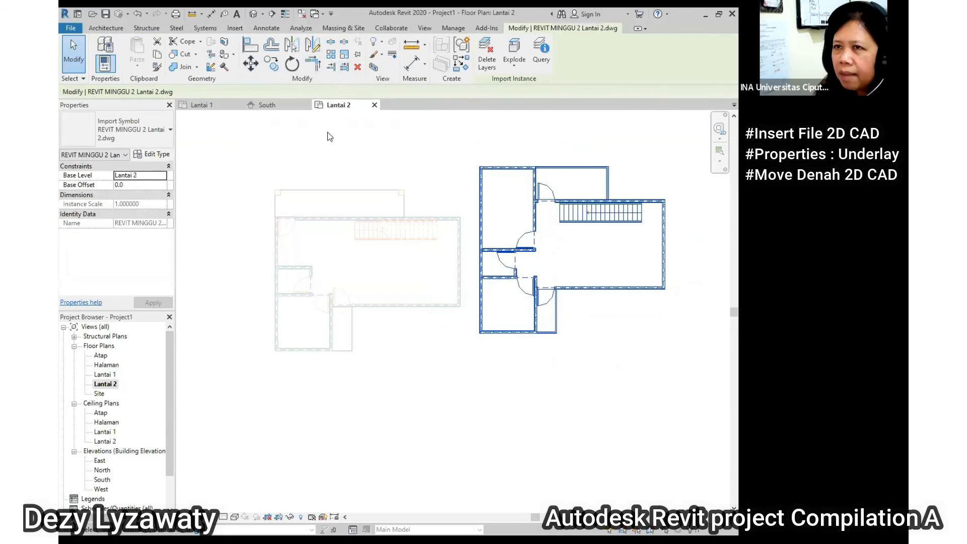
Move the Lantai 2 drawing from its lower-left outer wall corner onto the matching corner of the underlaid first-floor plan
{"action": "left_click", "coordinate": [251, 69]}
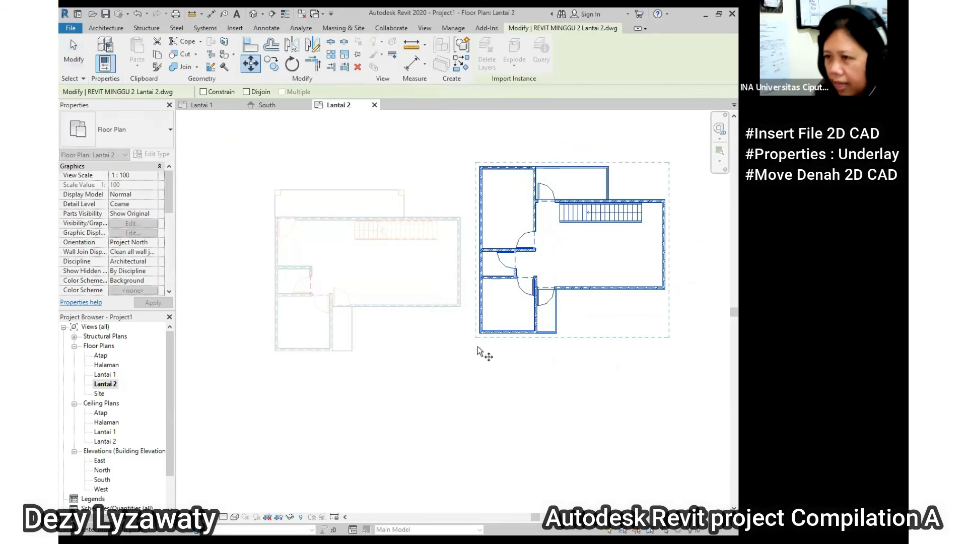
{"action": "scroll", "coordinate": [481, 340], "scroll_direction": "up", "scroll_amount": 5}
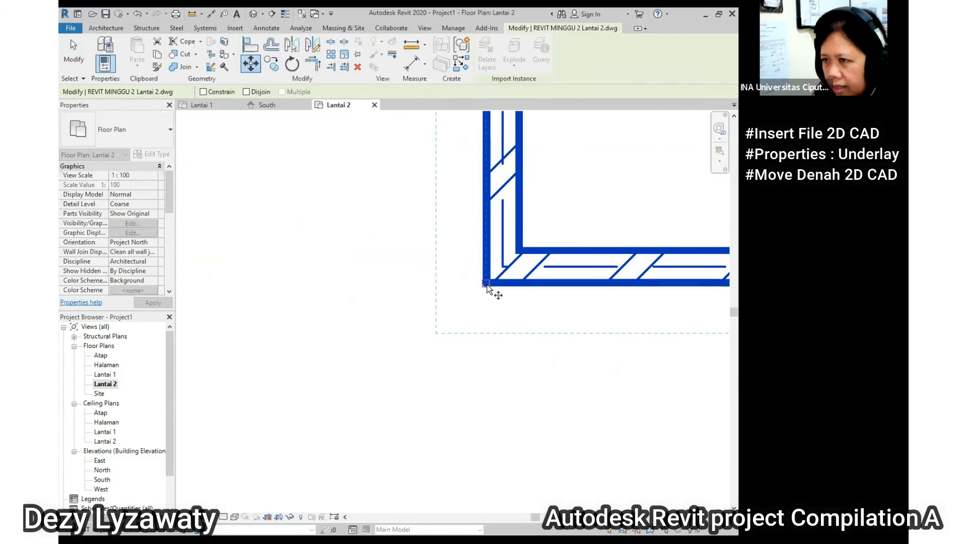
{"action": "scroll", "coordinate": [562, 330], "scroll_direction": "down", "scroll_amount": 3}
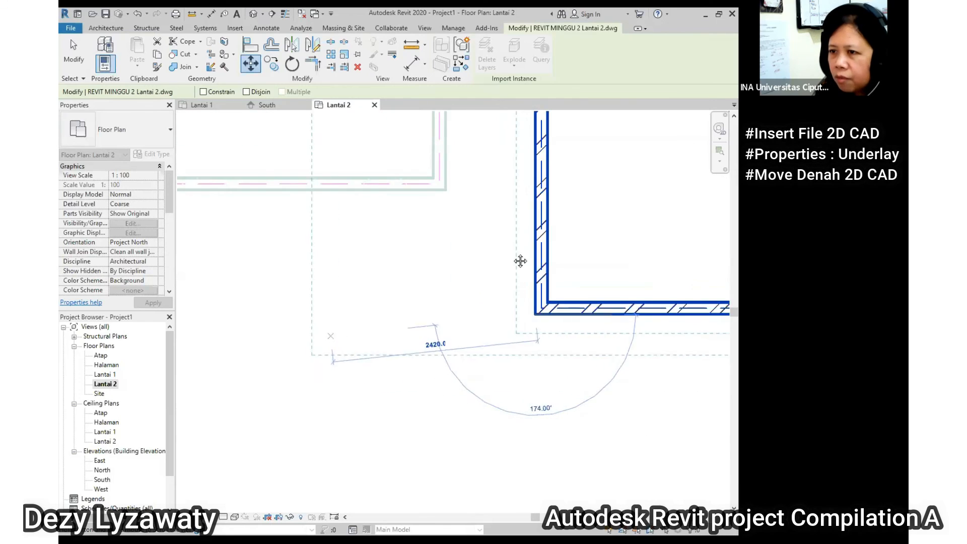
{"action": "scroll", "coordinate": [654, 303], "scroll_direction": "down", "scroll_amount": 3}
{"action": "scroll", "coordinate": [431, 331], "scroll_direction": "up", "scroll_amount": 5}
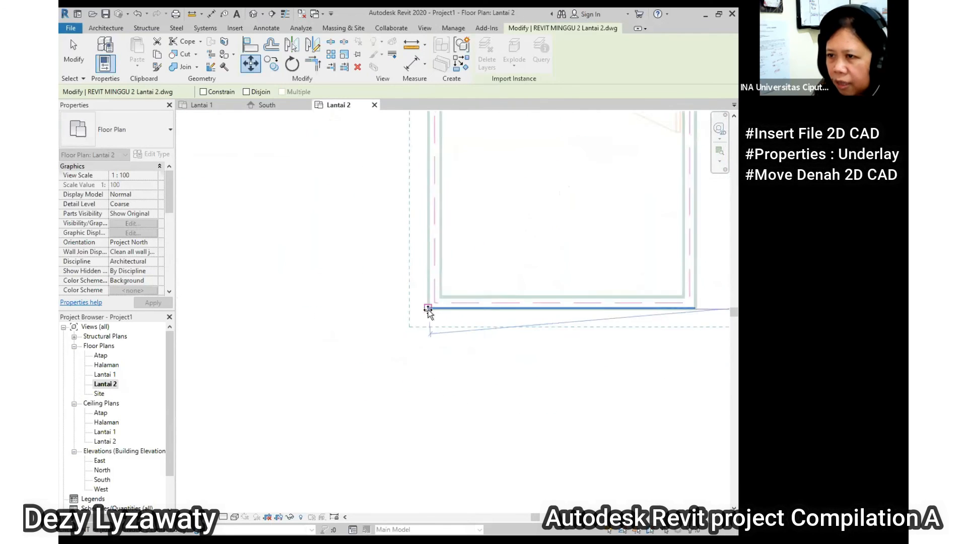
{"action": "scroll", "coordinate": [428, 320], "scroll_direction": "up", "scroll_amount": 3}
{"action": "left_click", "coordinate": [439, 296]}
Examine how the Lantai 2 drawing's walls line up with the underlaid first-floor walls at the corner and around the doors
{"action": "scroll", "coordinate": [318, 330], "scroll_direction": "down", "scroll_amount": 5}
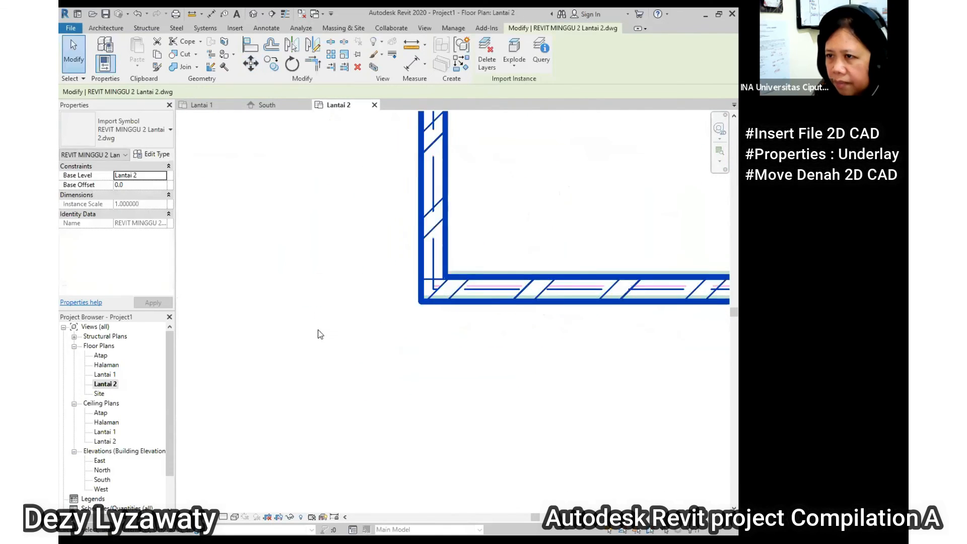
{"action": "scroll", "coordinate": [463, 391], "scroll_direction": "up", "scroll_amount": 3}
{"action": "scroll", "coordinate": [509, 332], "scroll_direction": "down", "scroll_amount": 4}
{"action": "scroll", "coordinate": [396, 240], "scroll_direction": "up", "scroll_amount": 7}
{"action": "middle_click_drag", "start_coordinate": [481, 325], "coordinate": [481, 175]}
{"action": "scroll", "coordinate": [302, 247], "scroll_direction": "up", "scroll_amount": 4}
{"action": "scroll", "coordinate": [461, 357], "scroll_direction": "down", "scroll_amount": 7}
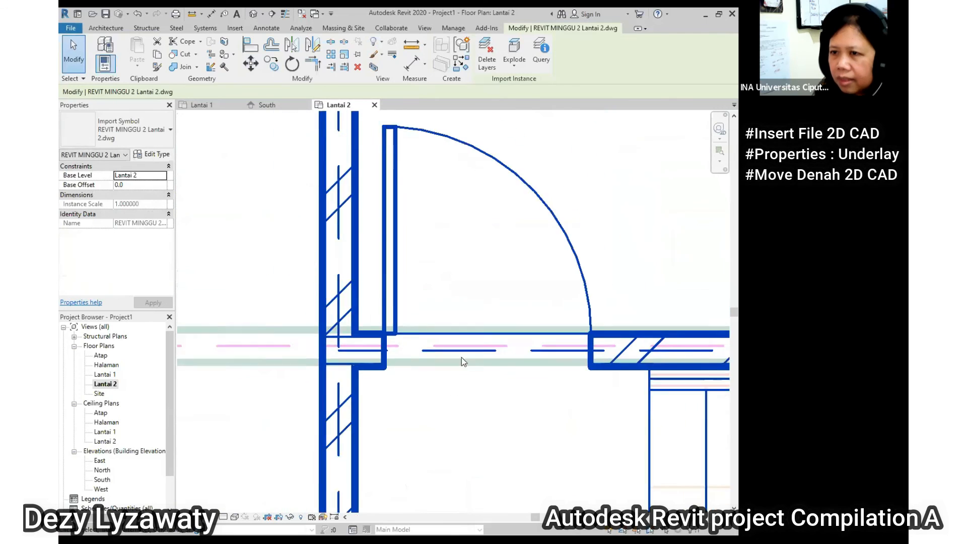
{"action": "scroll", "coordinate": [527, 325], "scroll_direction": "down", "scroll_amount": 3}
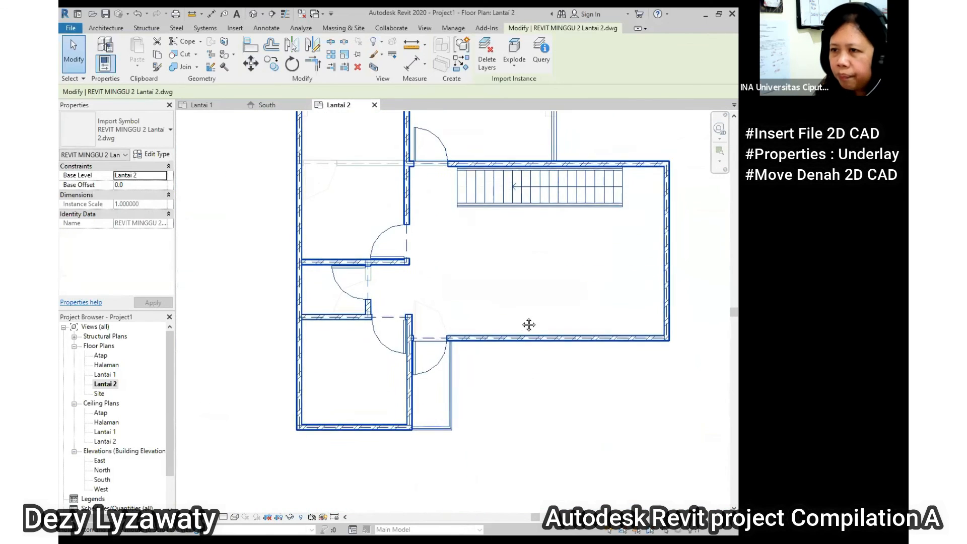
{"action": "left_click_drag", "start_coordinate": [492, 312], "coordinate": [483, 309]}
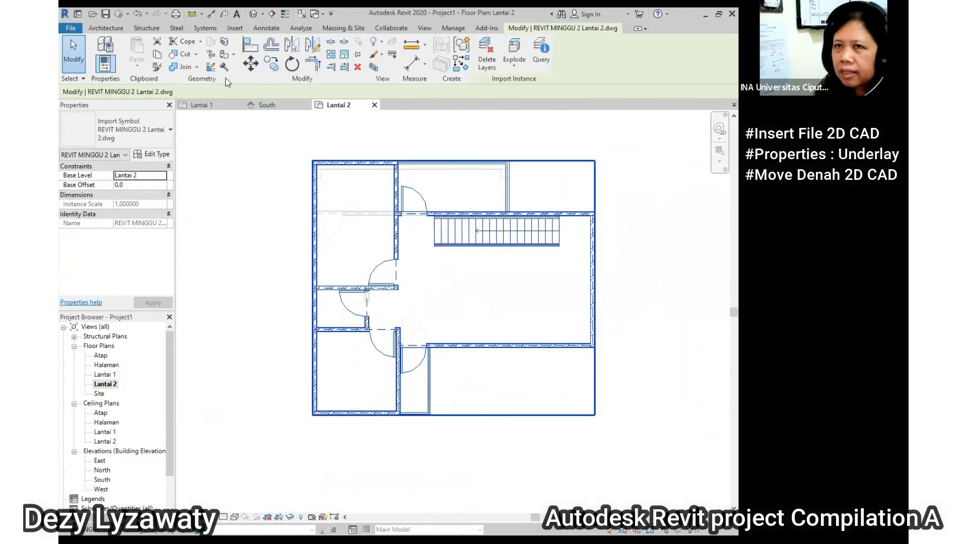
{"action": "left_click", "coordinate": [633, 202]}
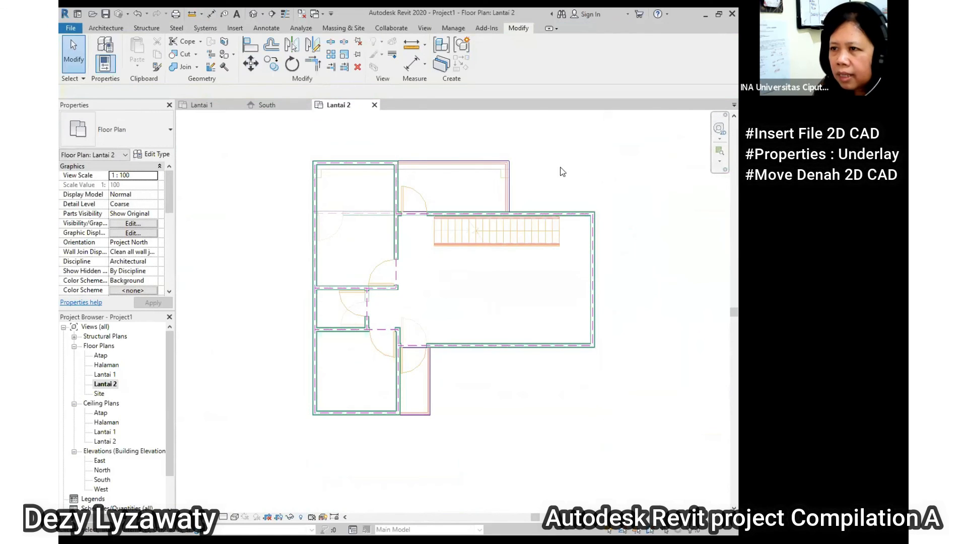
Pull the Lantai 2 drawing off the underlay, back to an empty area on the right of the first-floor plan
{"action": "left_click", "coordinate": [535, 213]}
{"action": "scroll", "coordinate": [462, 180], "scroll_direction": "down", "scroll_amount": 2}
{"action": "left_click_drag", "start_coordinate": [463, 209], "coordinate": [657, 191]}
{"action": "left_click", "coordinate": [652, 363]}
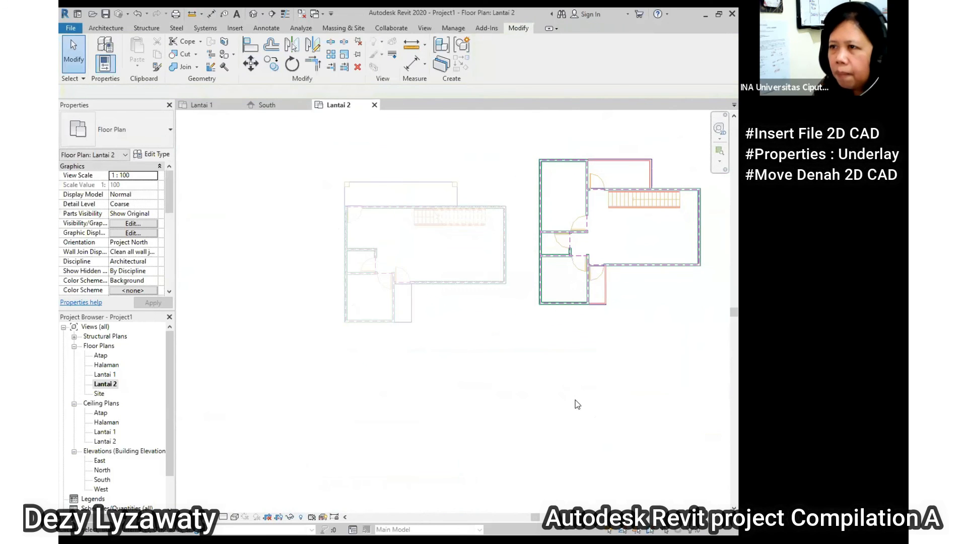
Move the Lantai 2 drawing by its lower-left outer wall corner endpoint precisely onto the same corner endpoint of the underlaid first-floor plan
{"action": "left_click", "coordinate": [590, 264]}
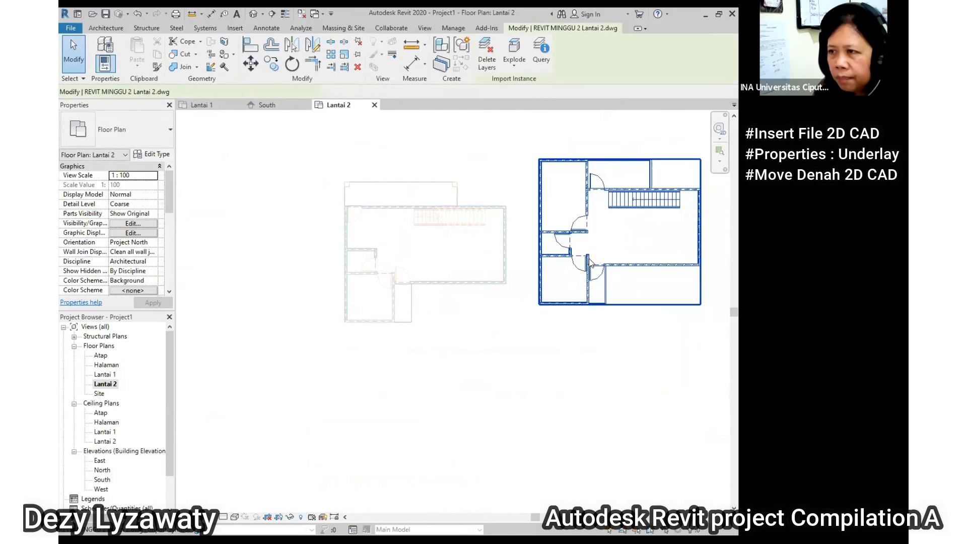
{"action": "left_click", "coordinate": [251, 63]}
{"action": "scroll", "coordinate": [592, 308], "scroll_direction": "up", "scroll_amount": 3}
{"action": "scroll", "coordinate": [592, 308], "scroll_direction": "up", "scroll_amount": 8}
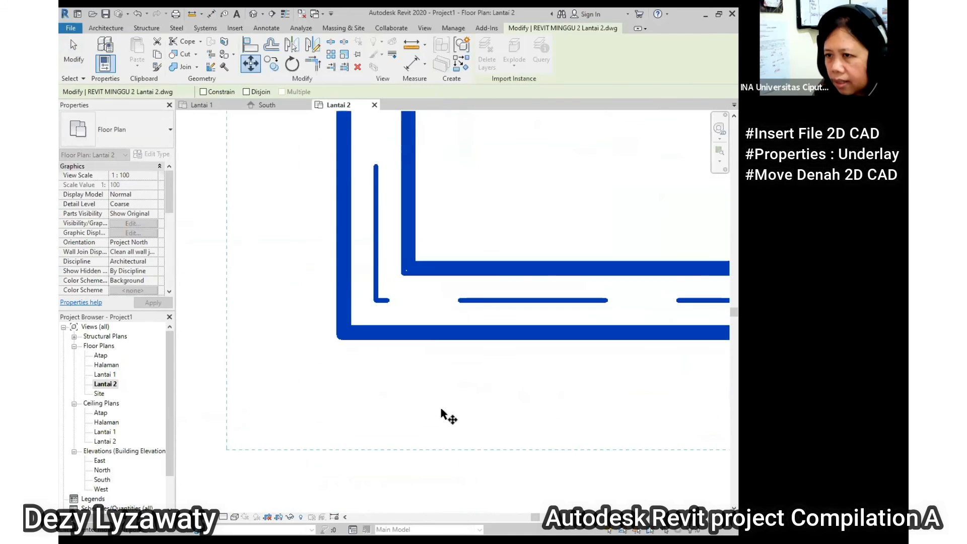
{"action": "scroll", "coordinate": [441, 413], "scroll_direction": "up", "scroll_amount": 2}
{"action": "left_click", "coordinate": [313, 313]}
{"action": "scroll", "coordinate": [627, 267], "scroll_direction": "down", "scroll_amount": 4}
{"action": "scroll", "coordinate": [539, 342], "scroll_direction": "down", "scroll_amount": 5}
{"action": "scroll", "coordinate": [290, 340], "scroll_direction": "up", "scroll_amount": 8}
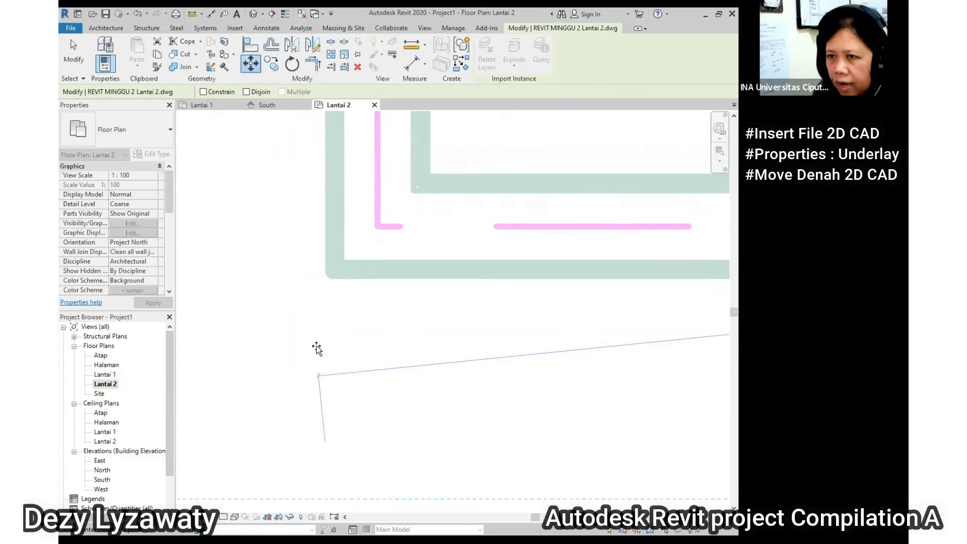
{"action": "scroll", "coordinate": [317, 348], "scroll_direction": "up", "scroll_amount": 3}
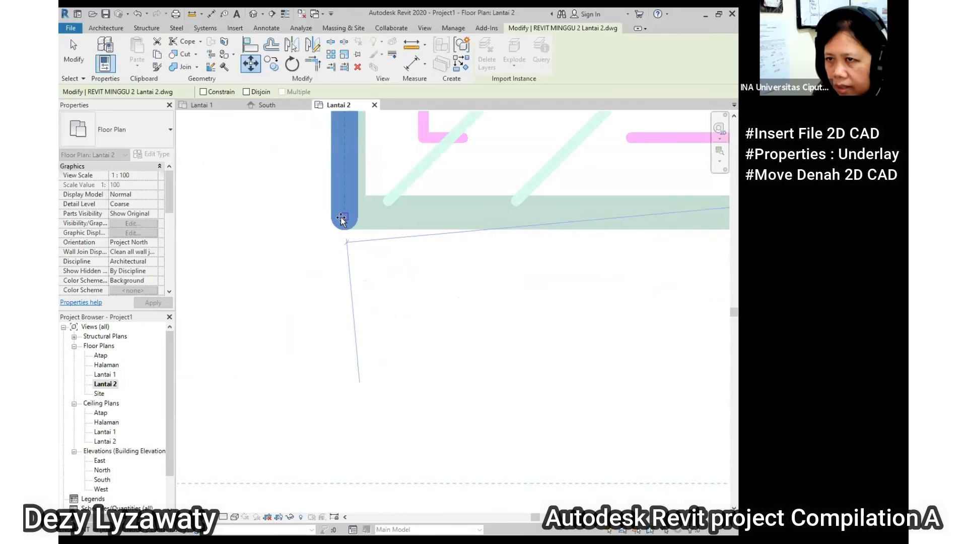
{"action": "left_click", "coordinate": [341, 220]}
{"action": "scroll", "coordinate": [318, 338], "scroll_direction": "down", "scroll_amount": 4}
{"action": "scroll", "coordinate": [345, 360], "scroll_direction": "down", "scroll_amount": 6}
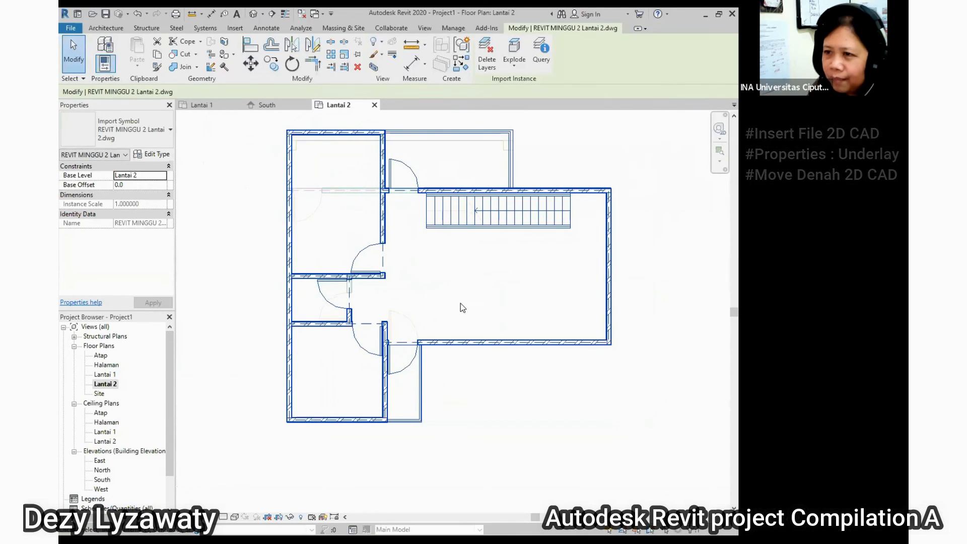
{"action": "left_click_drag", "start_coordinate": [461, 305], "coordinate": [462, 327]}
{"action": "left_click", "coordinate": [643, 336]}
{"action": "middle_click_drag", "start_coordinate": [644, 345], "coordinate": [646, 330]}
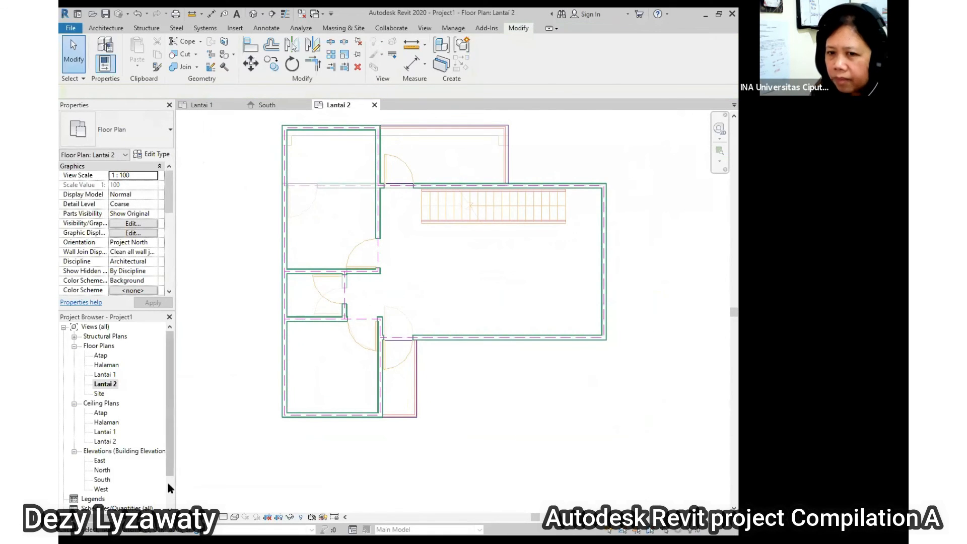